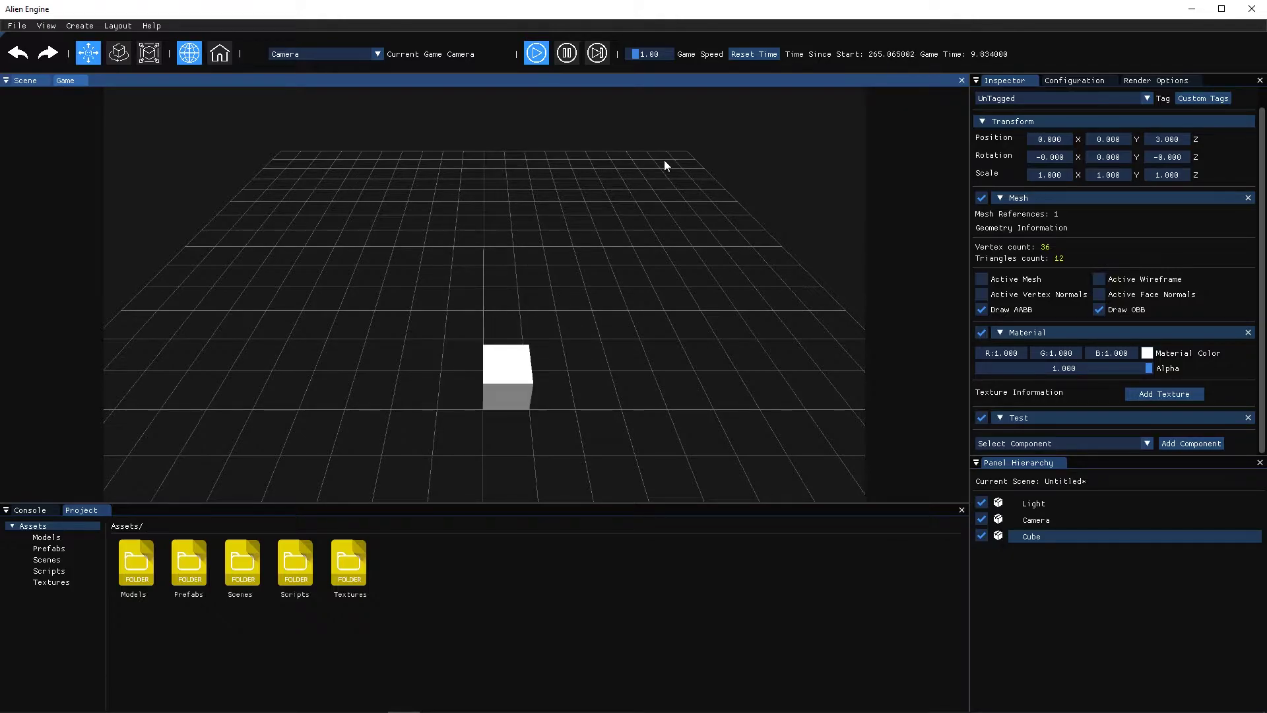
Stop the running game and open the Test.h header in Visual Studio.
{"action": "left_click", "coordinate": [545, 58]}
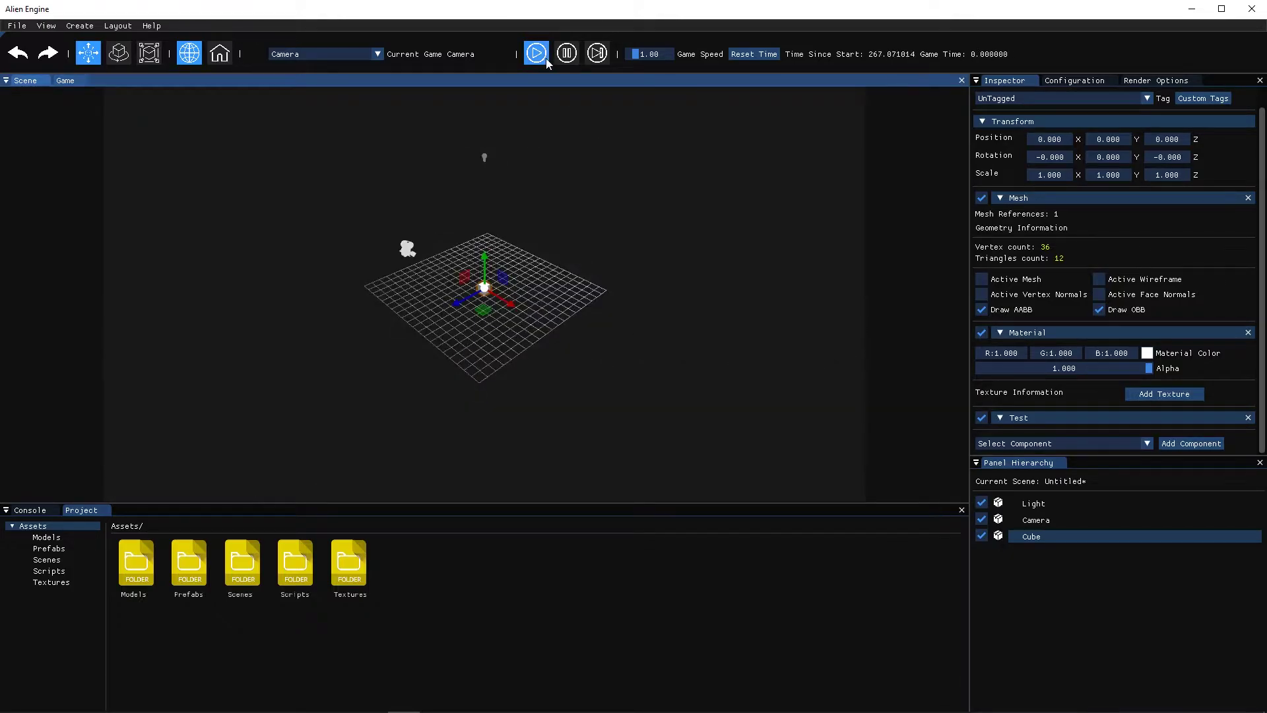
{"action": "left_click", "coordinate": [372, 699]}
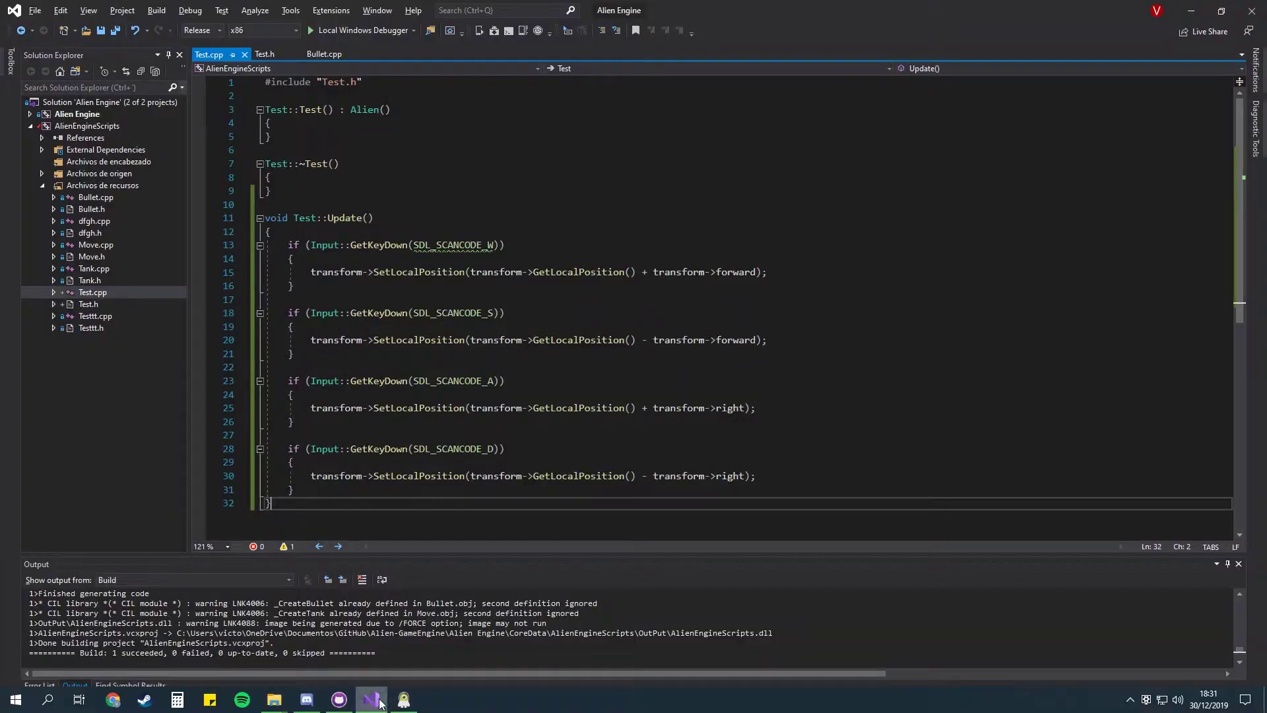
{"action": "left_click", "coordinate": [96, 315]}
{"action": "left_click", "coordinate": [88, 303]}
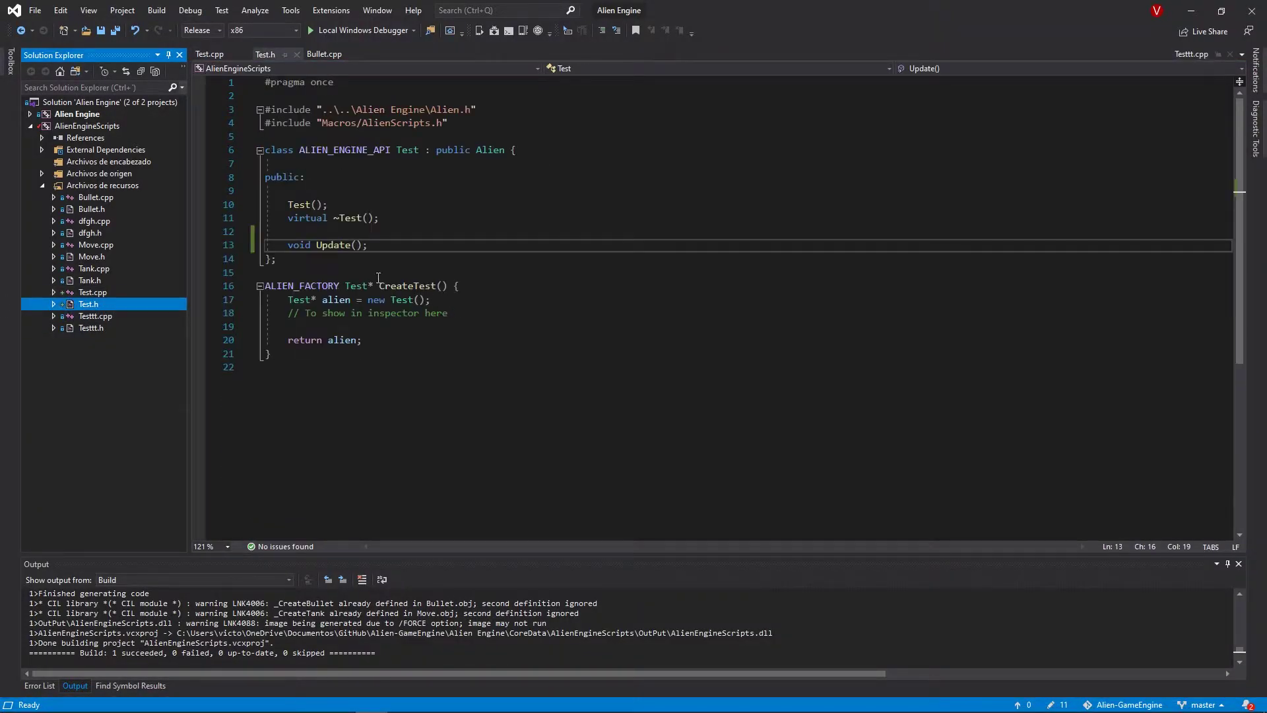
Add a public section to the Test class below Update(), declaring int velocity = 1;.
{"action": "left_click", "coordinate": [403, 245]}
{"action": "key", "text": "Return"}
{"action": "key", "text": "Return"}
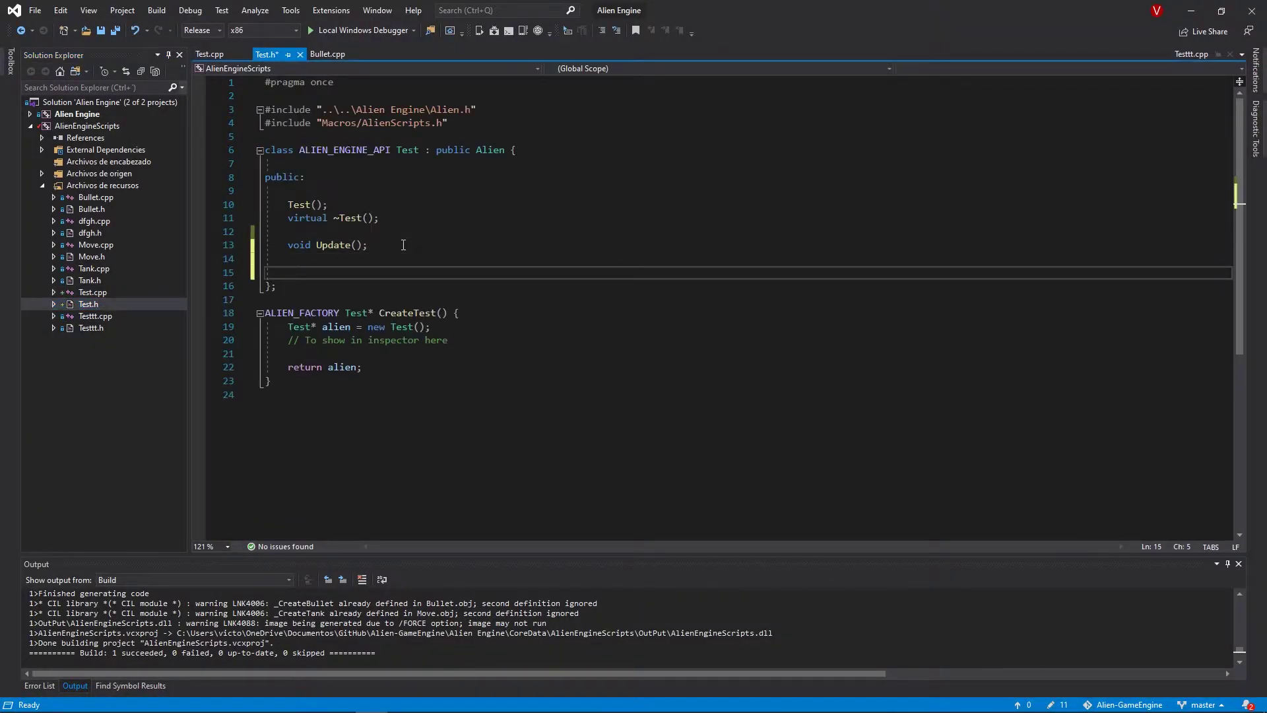
{"action": "type", "text": "public"}
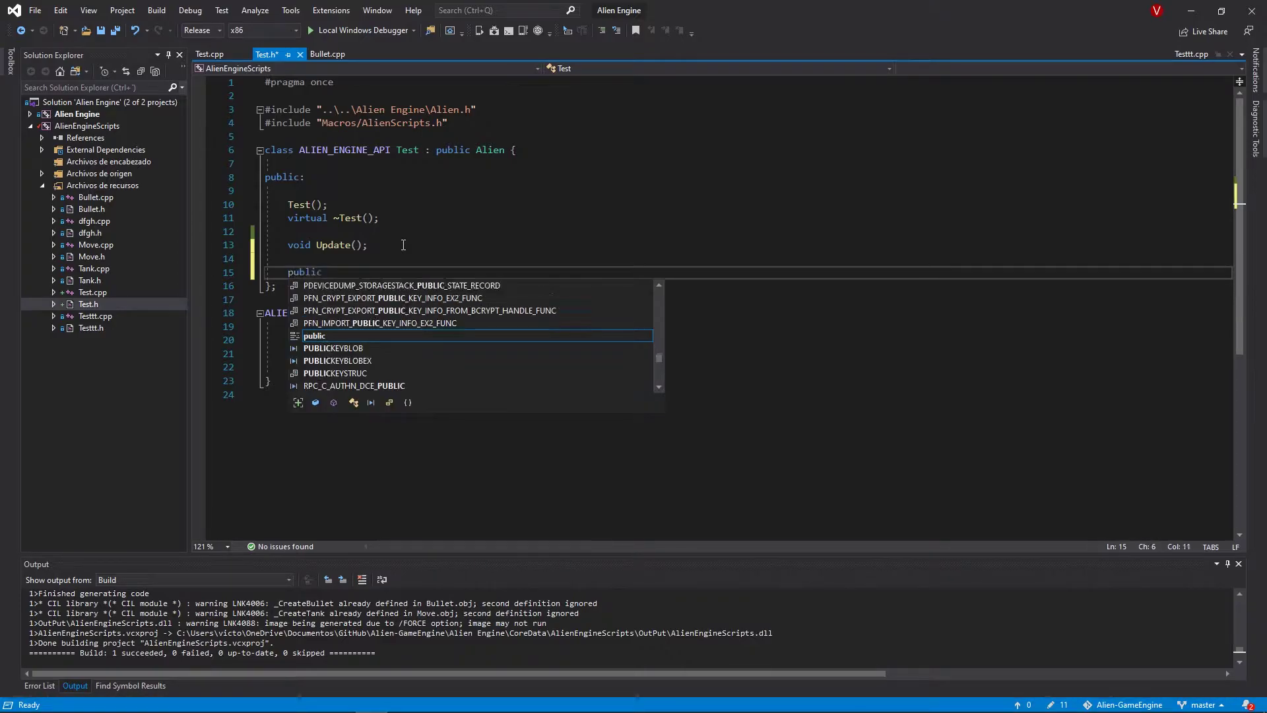
{"action": "type", "text": ":"}
{"action": "key", "text": "Return"}
{"action": "key", "text": "Return"}
{"action": "type", "text": "int velocity = 1;"}
Expose the velocity variable as an integer input inside CreateTest() with SHOW_IN_INSPECTOR_AS_INPUT_INT(test->velocity);.
{"action": "left_click", "coordinate": [568, 380]}
{"action": "type", "text": "SHOW_INT"}
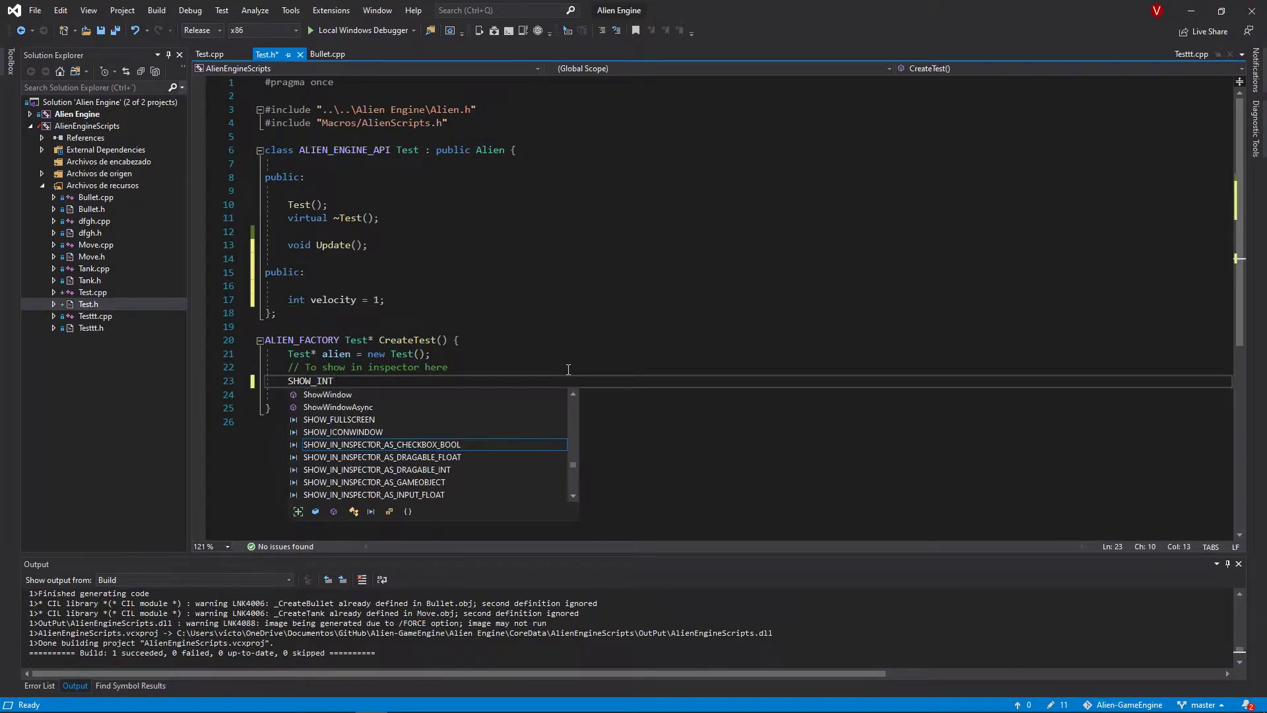
{"action": "key", "text": "BackSpace"}
{"action": "type", "text": "_INSPECTOR_AS_IN"}
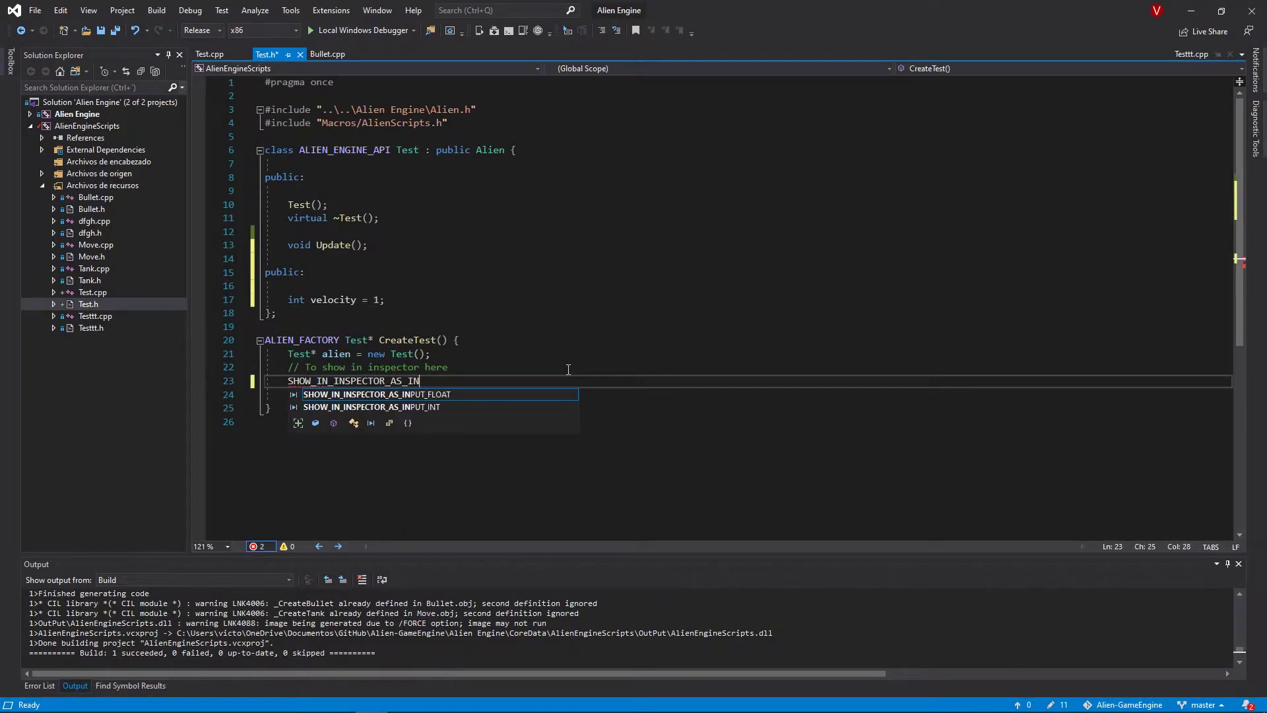
{"action": "key", "text": "Down"}
{"action": "key", "text": "Tab"}
{"action": "type", "text": "(test->velocity);"}
Rename the alien variable to test in CreateTest(), including its return statement, and save Test.h.
{"action": "key", "text": "Up"}
{"action": "key", "text": "Up"}
{"action": "key", "text": "ctrl+Left"}
{"action": "key", "text": "ctrl+Left"}
{"action": "key", "text": "ctrl+Left"}
{"action": "key", "text": "ctrl+Left"}
{"action": "key", "text": "ctrl+w"}
{"action": "type", "text": "test"}
{"action": "key", "text": "Down"}
{"action": "key", "text": "Down"}
{"action": "key", "text": "Down"}
{"action": "key", "text": "ctrl+w"}
{"action": "type", "text": "test"}
{"action": "key", "text": "Escape"}
{"action": "key", "text": "ctrl+s"}
Multiply the forward and right vectors by velocity in all four movement lines of Test.cpp and build the scripts.
{"action": "key", "text": "ctrl+Tab"}
{"action": "type", "text": "*veloc"}
{"action": "key", "text": "Tab"}
{"action": "left_click", "coordinate": [758, 339]}
{"action": "type", "text": "* velocity"}
{"action": "left_click", "coordinate": [755, 408]}
{"action": "type", "text": "* velocity"}
{"action": "left_click", "coordinate": [755, 475]}
{"action": "type", "text": "* velocity"}
{"action": "key", "text": "ctrl+shift+b"}
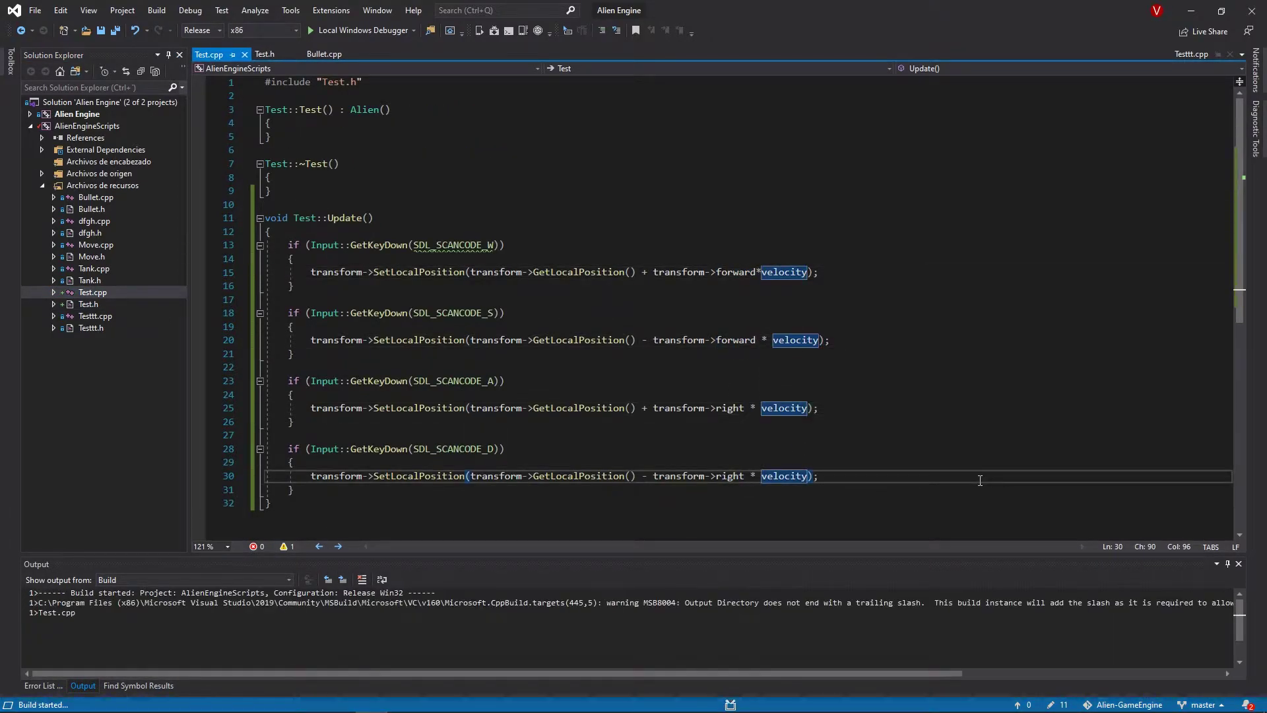
Switch to Alien Engine, start the game and test moving the cube in all four directions.
{"action": "left_click", "coordinate": [404, 707]}
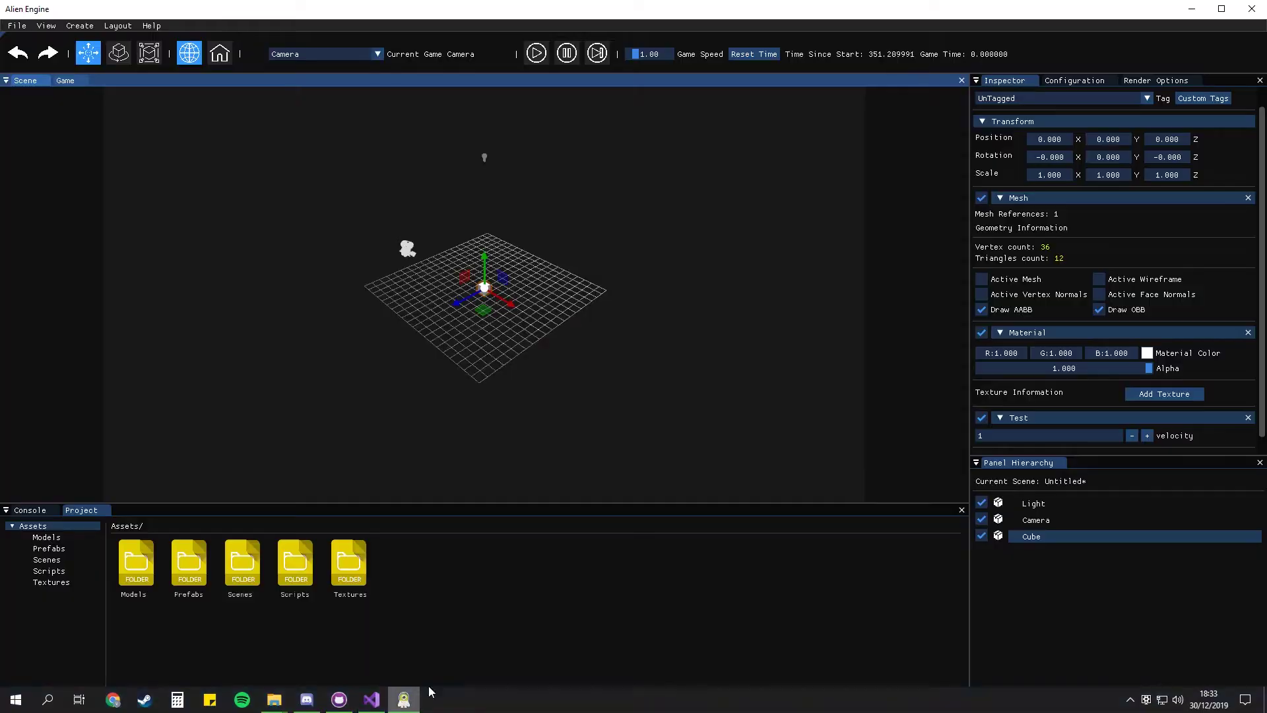
{"action": "left_click", "coordinate": [532, 56]}
{"action": "key", "text": "a"}
{"action": "key", "text": "w"}
{"action": "key", "text": "d"}
{"action": "key", "text": "s"}
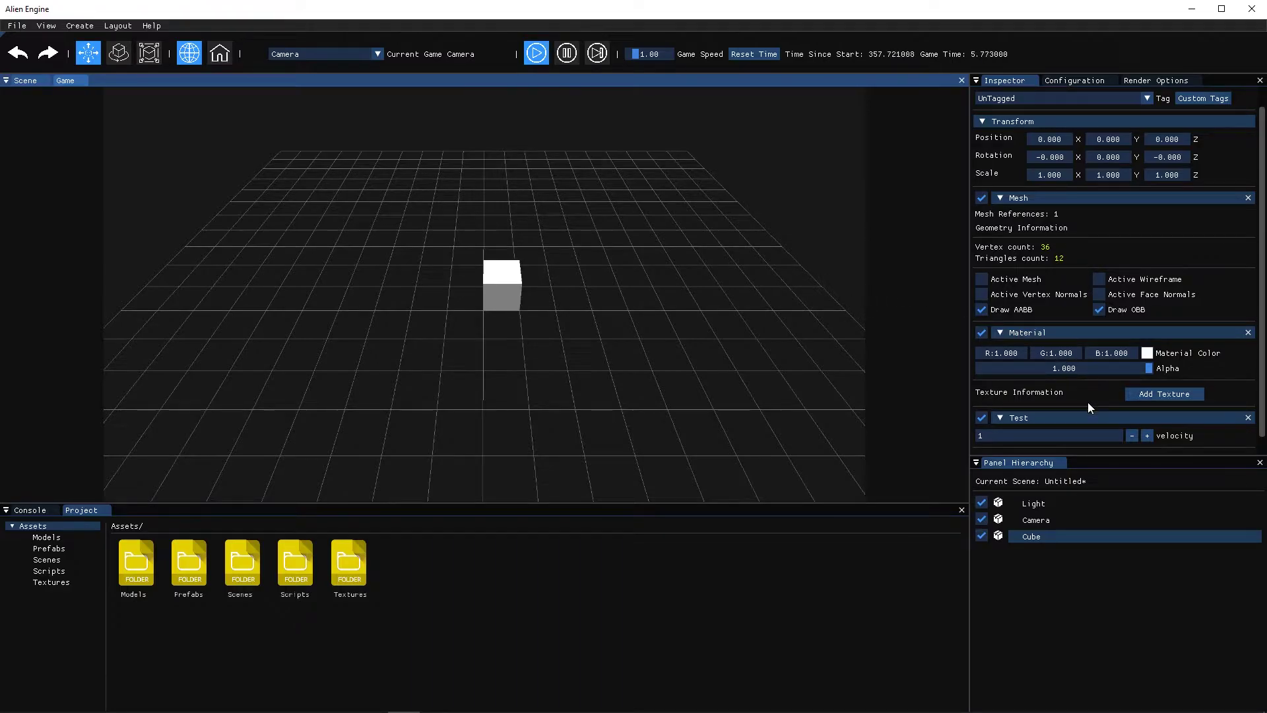
Set the Test component's velocity to 4 while the game runs and try the cube's movement in every direction.
{"action": "left_click", "coordinate": [1051, 435]}
{"action": "key", "text": "BackSpace"}
{"action": "type", "text": "4"}
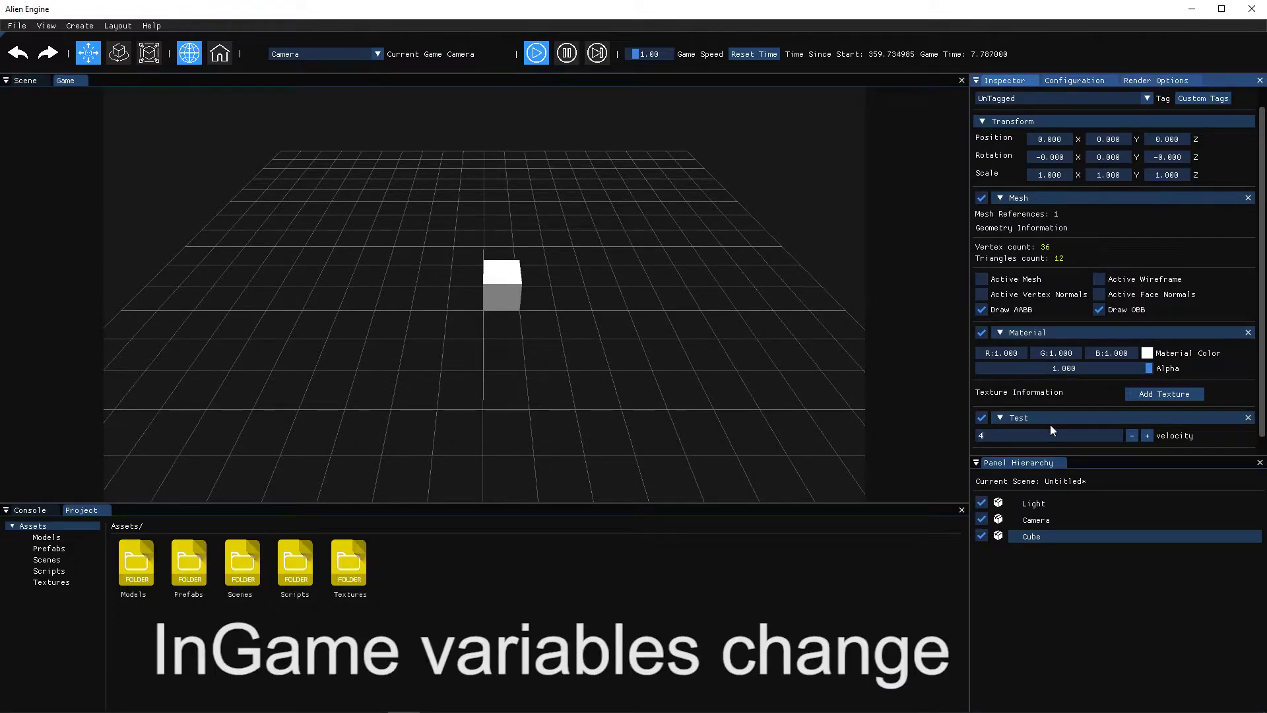
{"action": "left_click", "coordinate": [663, 279]}
{"action": "key", "text": "a"}
{"action": "key", "text": "d"}
{"action": "key", "text": "d"}
{"action": "key", "text": "s"}
{"action": "key", "text": "w"}
{"action": "key", "text": "w"}
{"action": "key", "text": "a"}
{"action": "key", "text": "w"}
{"action": "key", "text": "s"}
{"action": "key", "text": "d"}
{"action": "key", "text": "a"}
{"action": "key", "text": "s"}
Lower the Test component's velocity to 1 during play and move the cube around again.
{"action": "left_click", "coordinate": [1133, 436]}
{"action": "left_click", "coordinate": [623, 390]}
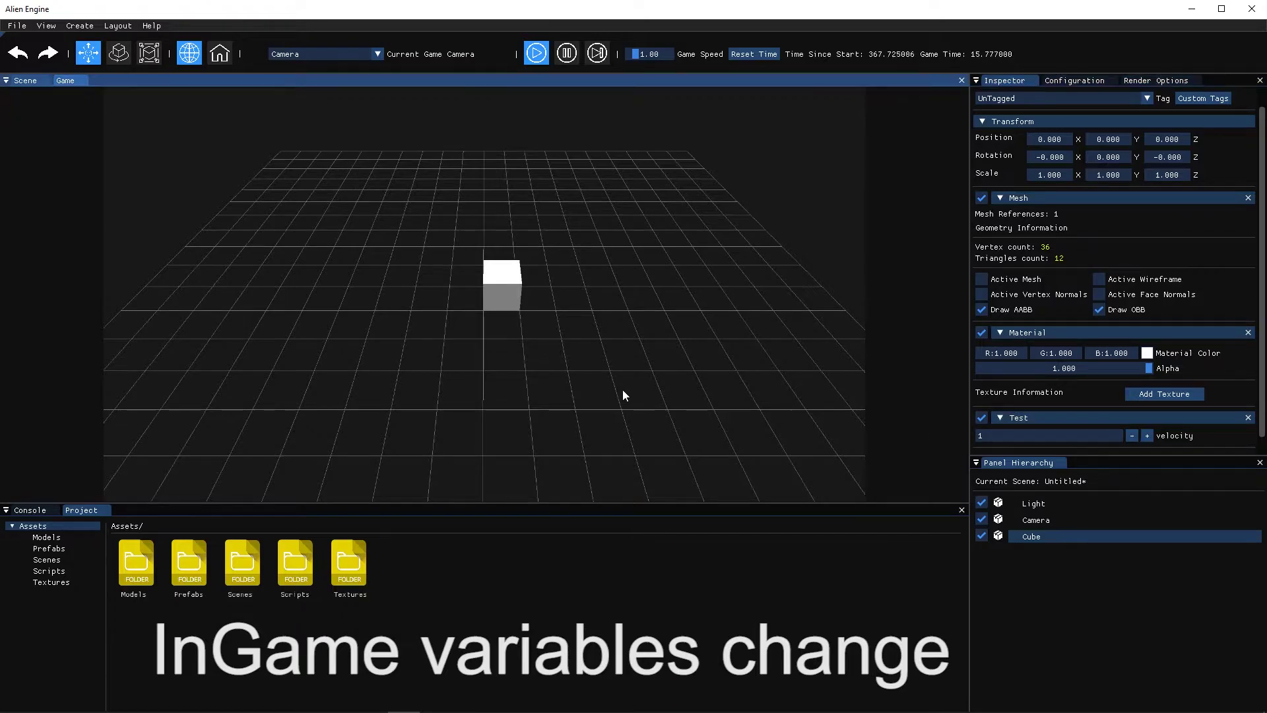
{"action": "key", "text": "a"}
{"action": "key", "text": "s"}
{"action": "key", "text": "s"}
{"action": "key", "text": "a"}
{"action": "key", "text": "w"}
{"action": "key", "text": "d"}
{"action": "key", "text": "d"}
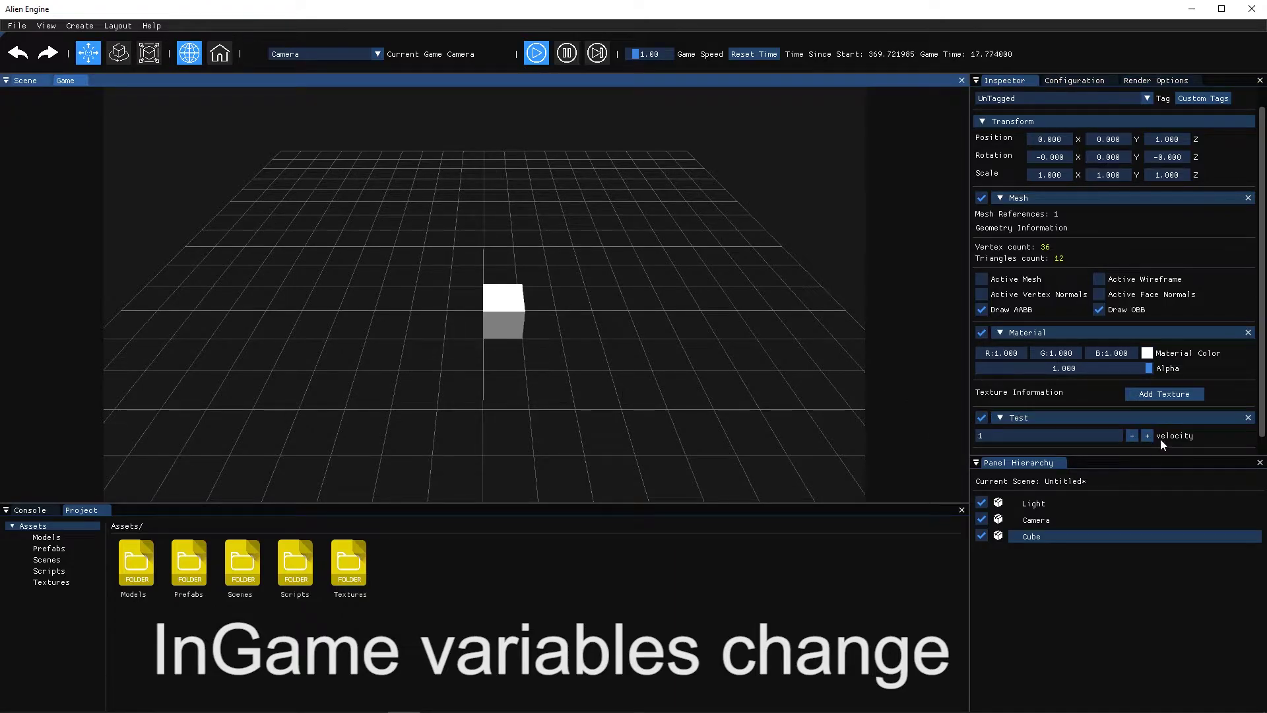
Raise the Test component's velocity to 2 during play and test the cube's movement at that speed.
{"action": "left_click", "coordinate": [1148, 436]}
{"action": "left_click", "coordinate": [864, 378]}
{"action": "key", "text": "s"}
{"action": "key", "text": "a"}
{"action": "key", "text": "d"}
{"action": "key", "text": "a"}
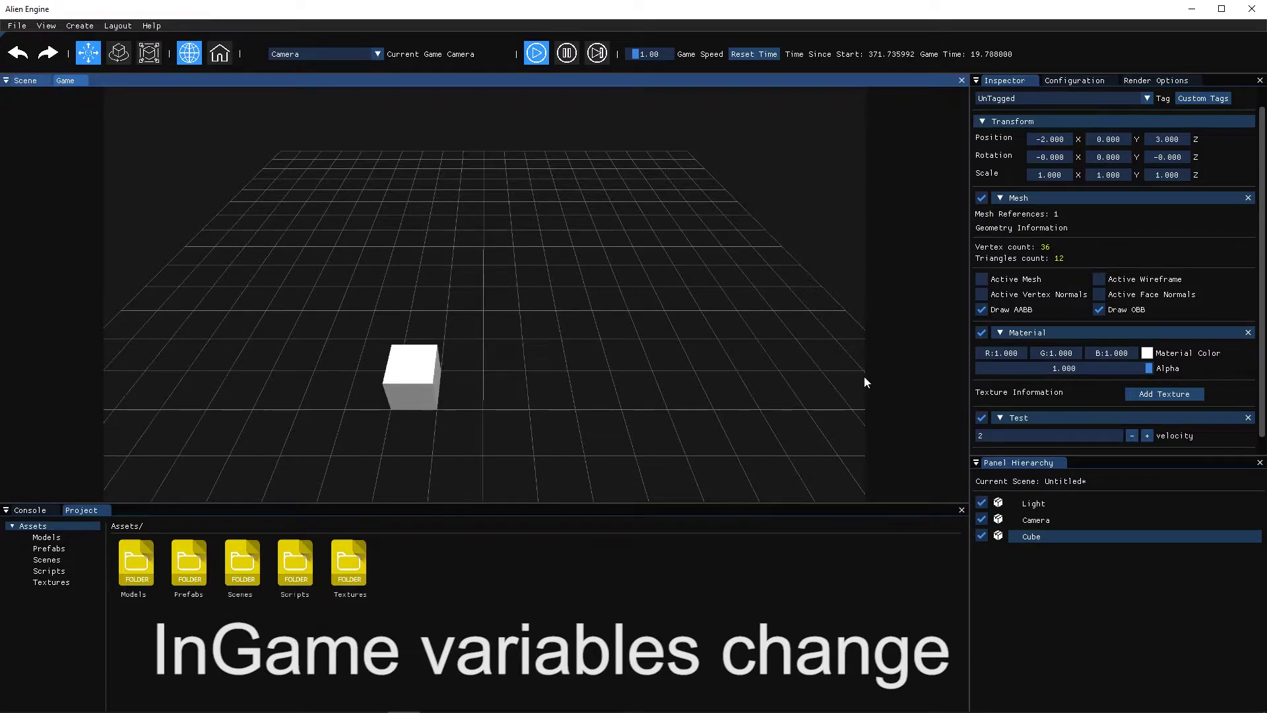
{"action": "key", "text": "d"}
{"action": "key", "text": "d"}
{"action": "key", "text": "s"}
{"action": "key", "text": "w"}
{"action": "key", "text": "w"}
{"action": "key", "text": "d"}
{"action": "key", "text": "s"}
{"action": "key", "text": "w"}
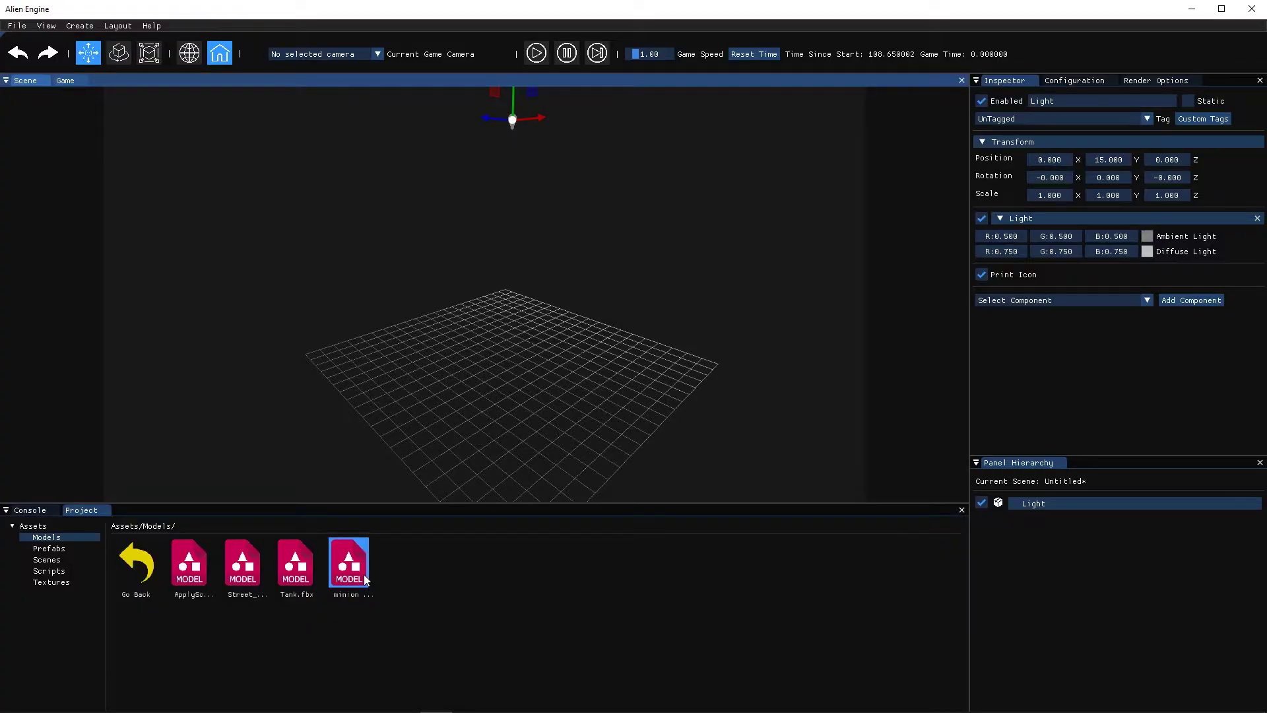
Add the minion model to the scene and apply the Minion PNG texture from the Textures folder to it.
{"action": "left_click_drag", "start_coordinate": [349, 563], "coordinate": [477, 468]}
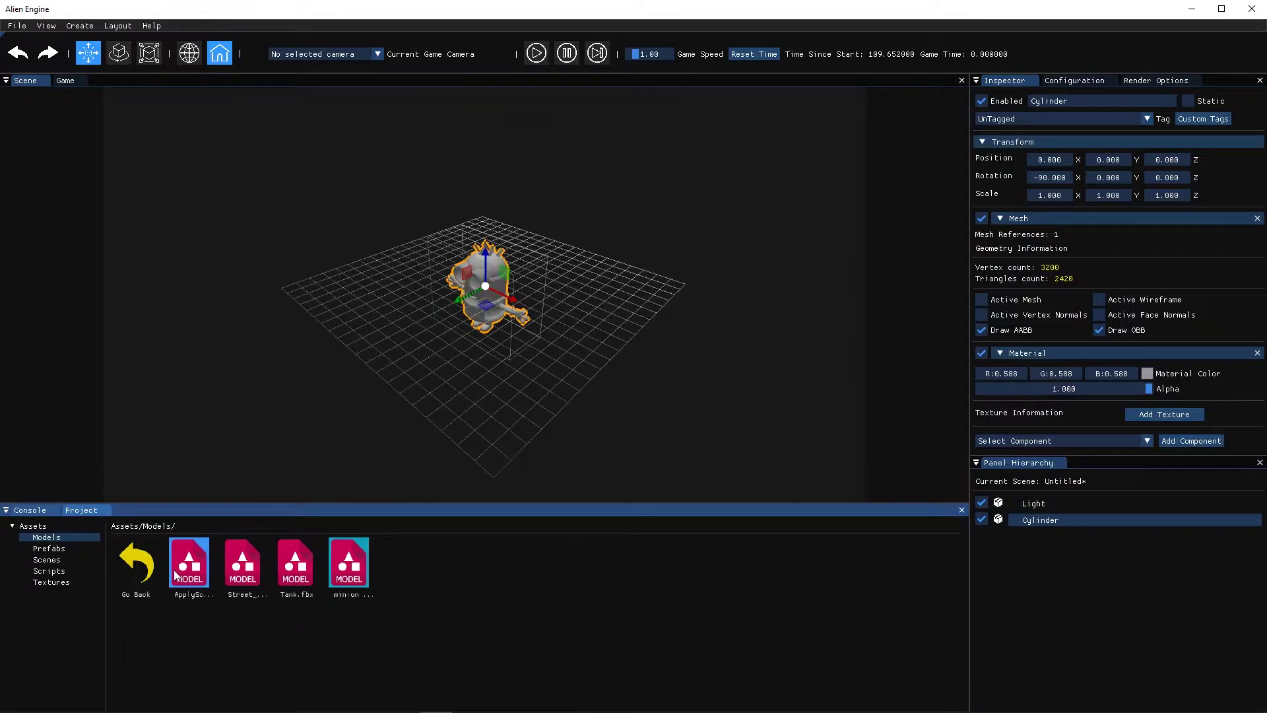
{"action": "left_click", "coordinate": [136, 564]}
{"action": "double_click", "coordinate": [367, 565]}
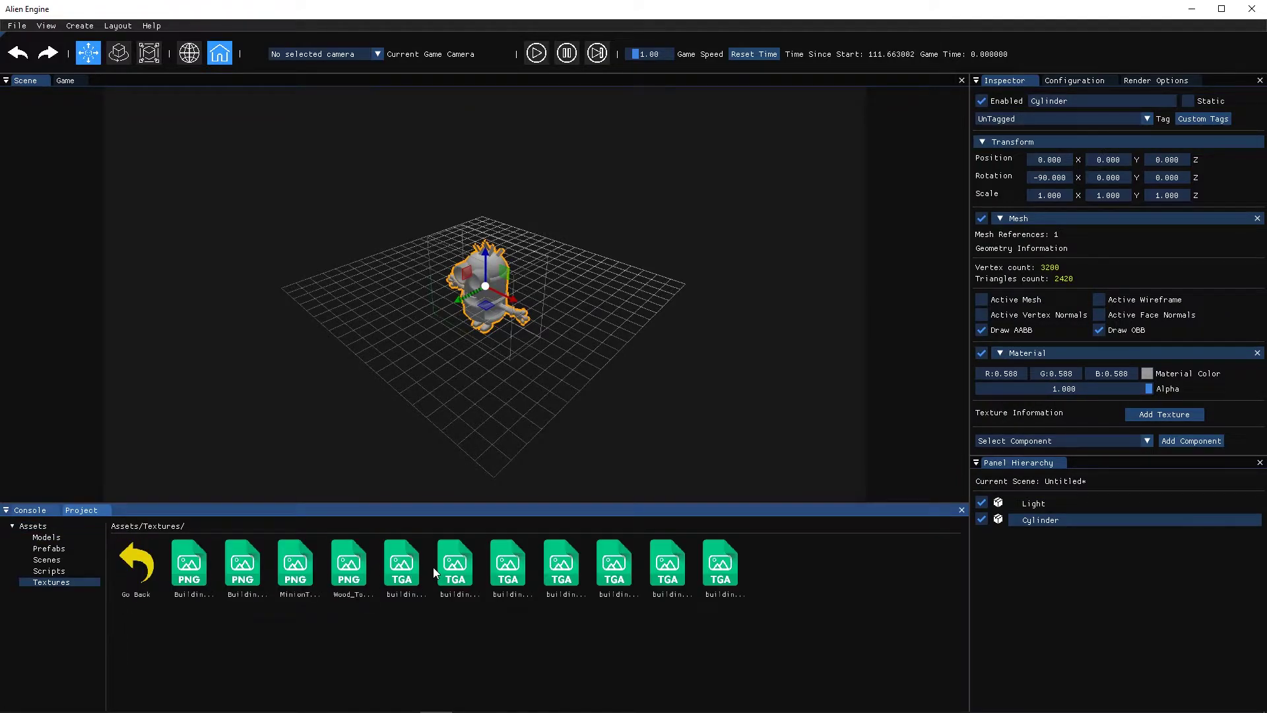
{"action": "left_click_drag", "start_coordinate": [295, 560], "coordinate": [413, 390]}
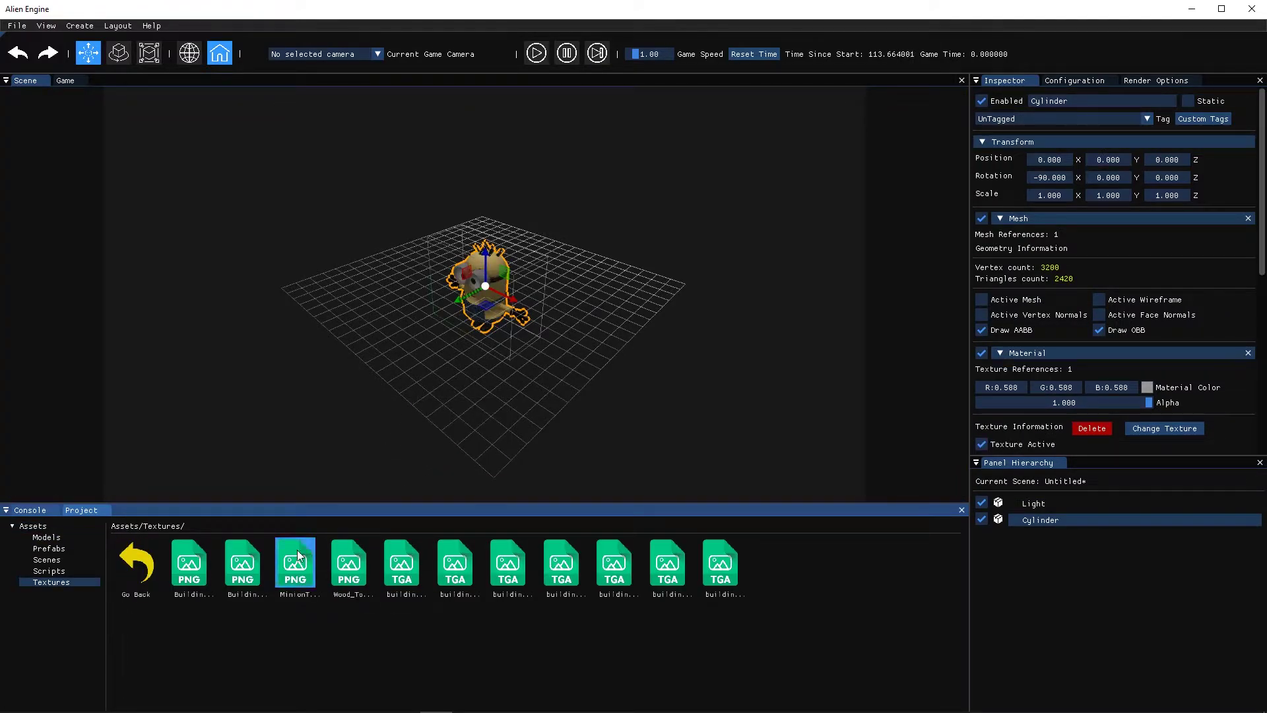
Rename the Cylinder object as Minion and create a prefab from it in the Prefabs folder.
{"action": "double_click", "coordinate": [136, 564]}
{"action": "double_click", "coordinate": [198, 561]}
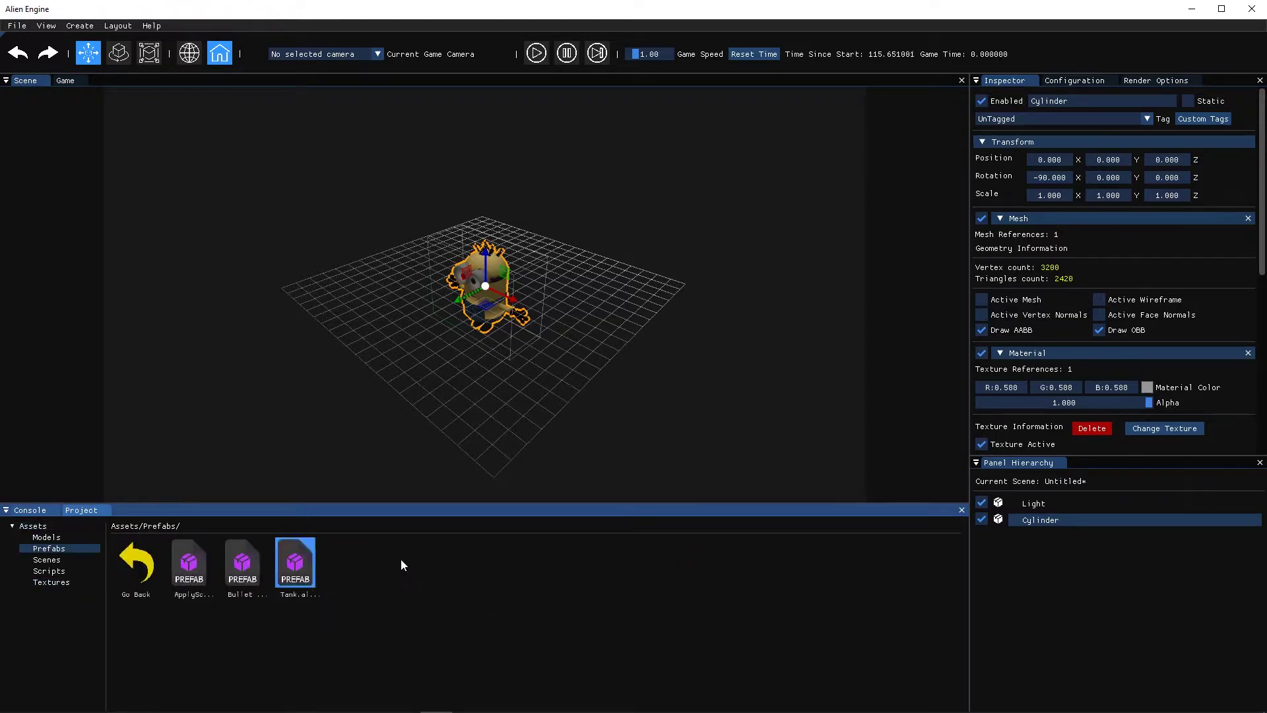
{"action": "double_click", "coordinate": [1062, 101]}
{"action": "type", "text": "M"}
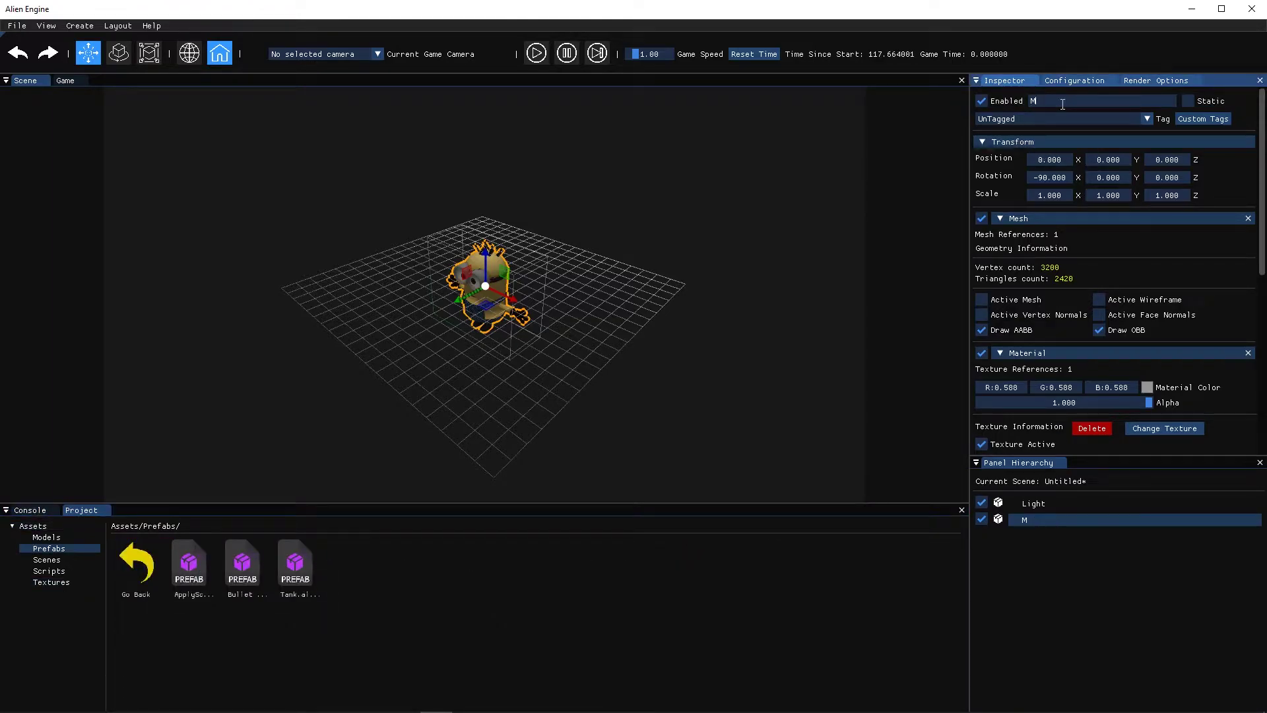
{"action": "left_click_drag", "start_coordinate": [1039, 523], "coordinate": [760, 601]}
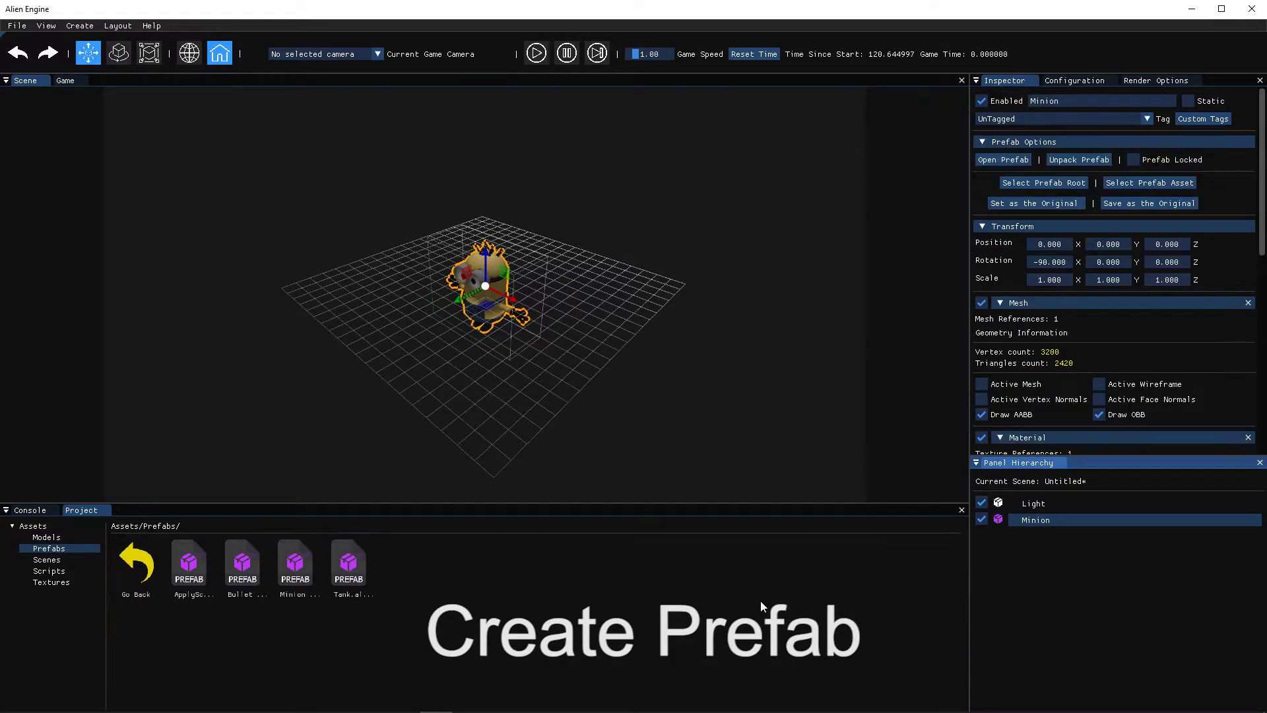
Open the Minion prefab, set its X scale to 4.5 and return to the scene, saving the changes.
{"action": "double_click", "coordinate": [292, 564]}
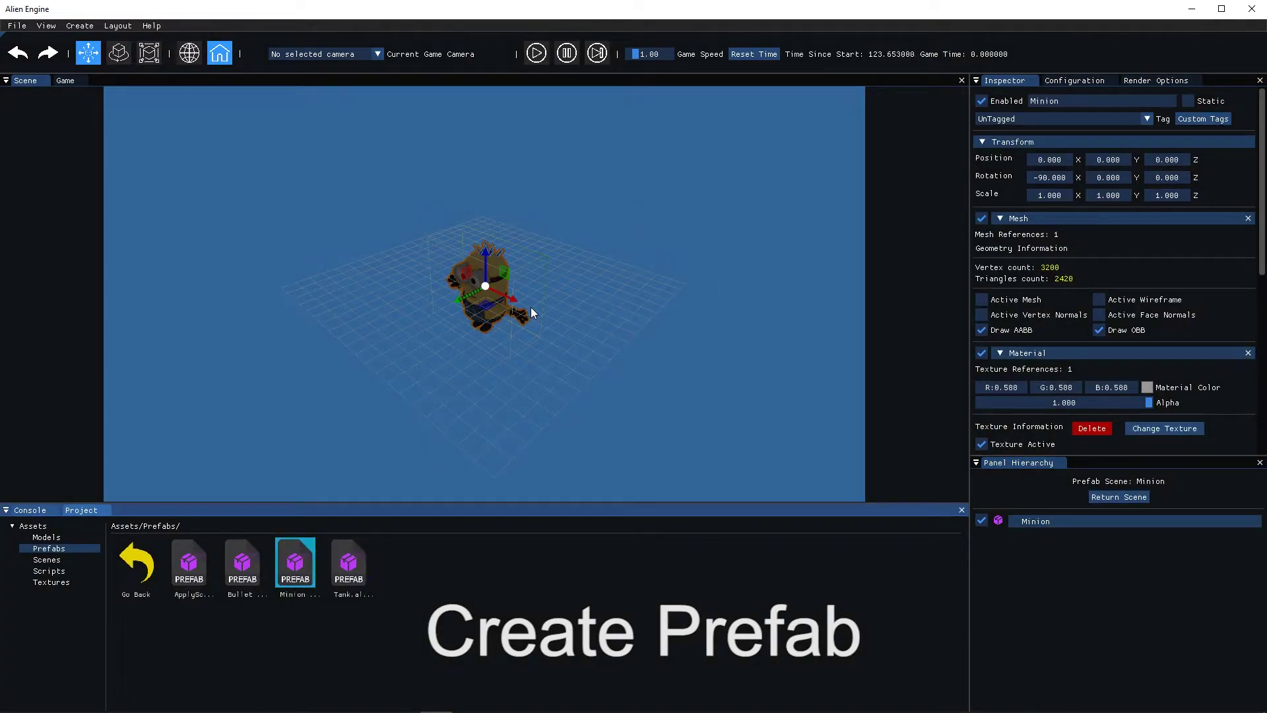
{"action": "left_click_drag", "start_coordinate": [1062, 194], "coordinate": [1065, 196]}
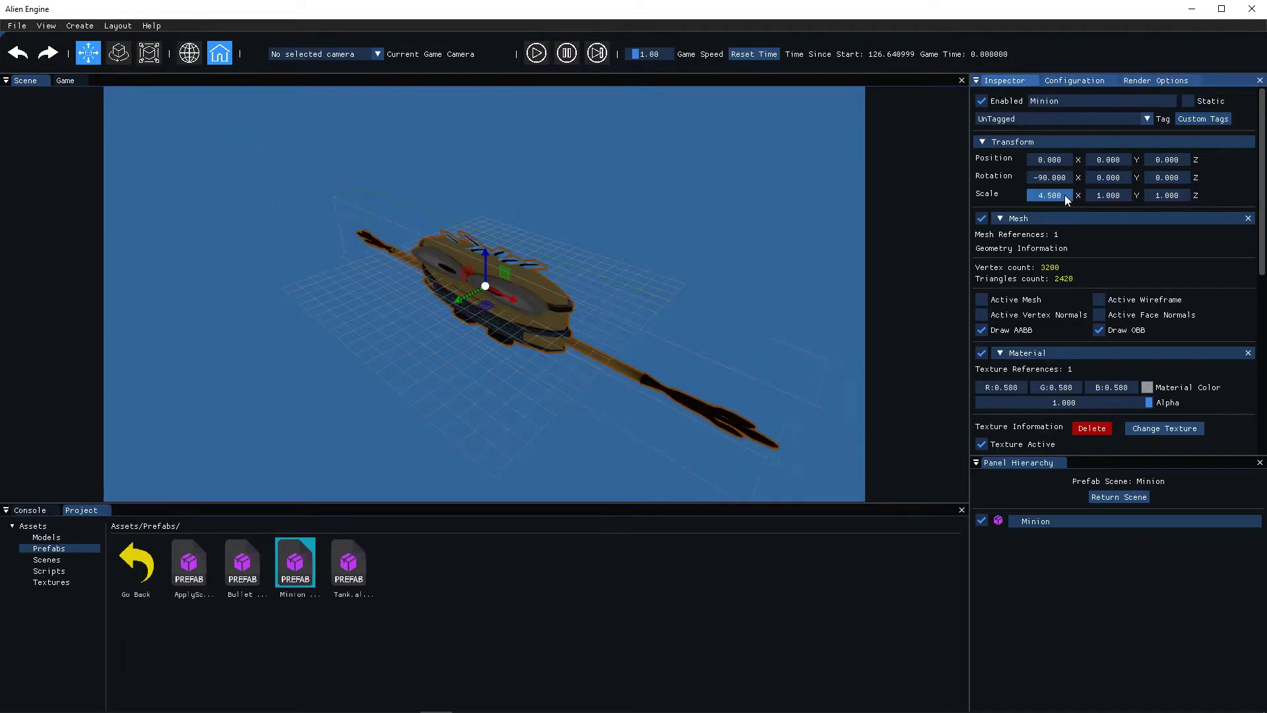
{"action": "left_click", "coordinate": [1120, 500]}
{"action": "left_click", "coordinate": [670, 370]}
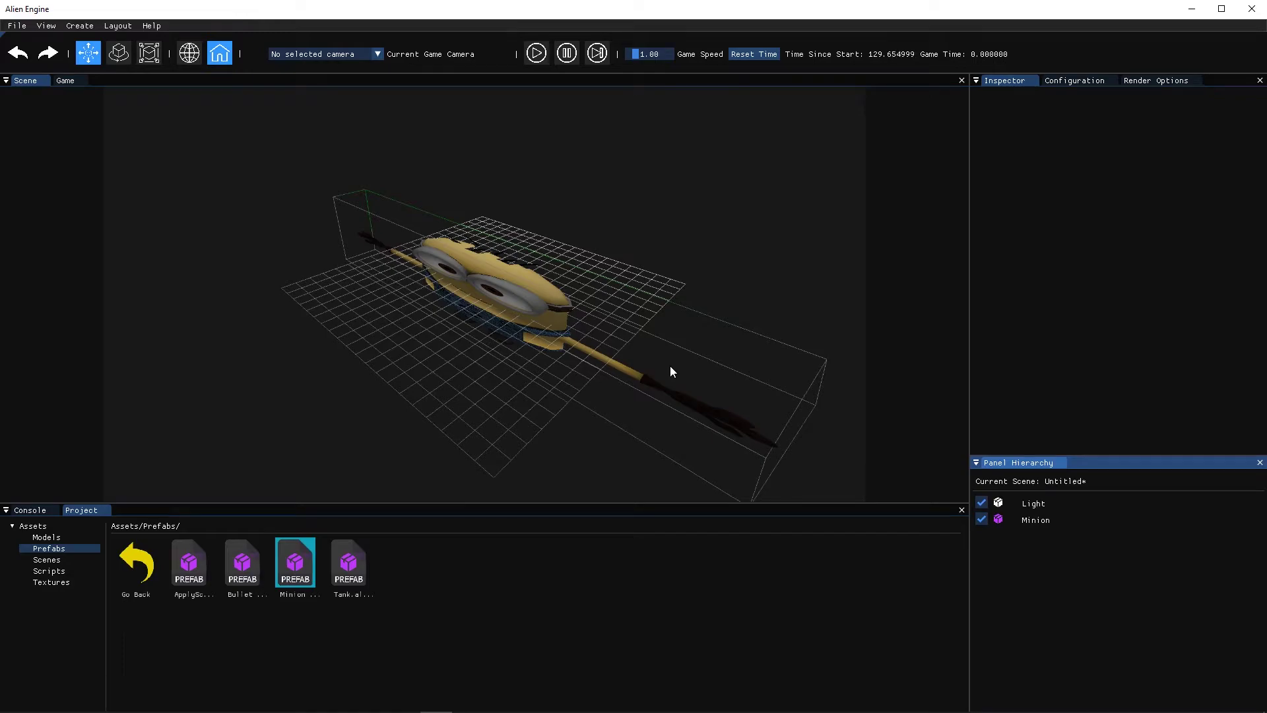
Offset a duplicate of the Minion to about -2.06 on Z and lock that copy's prefab.
{"action": "left_click", "coordinate": [453, 303]}
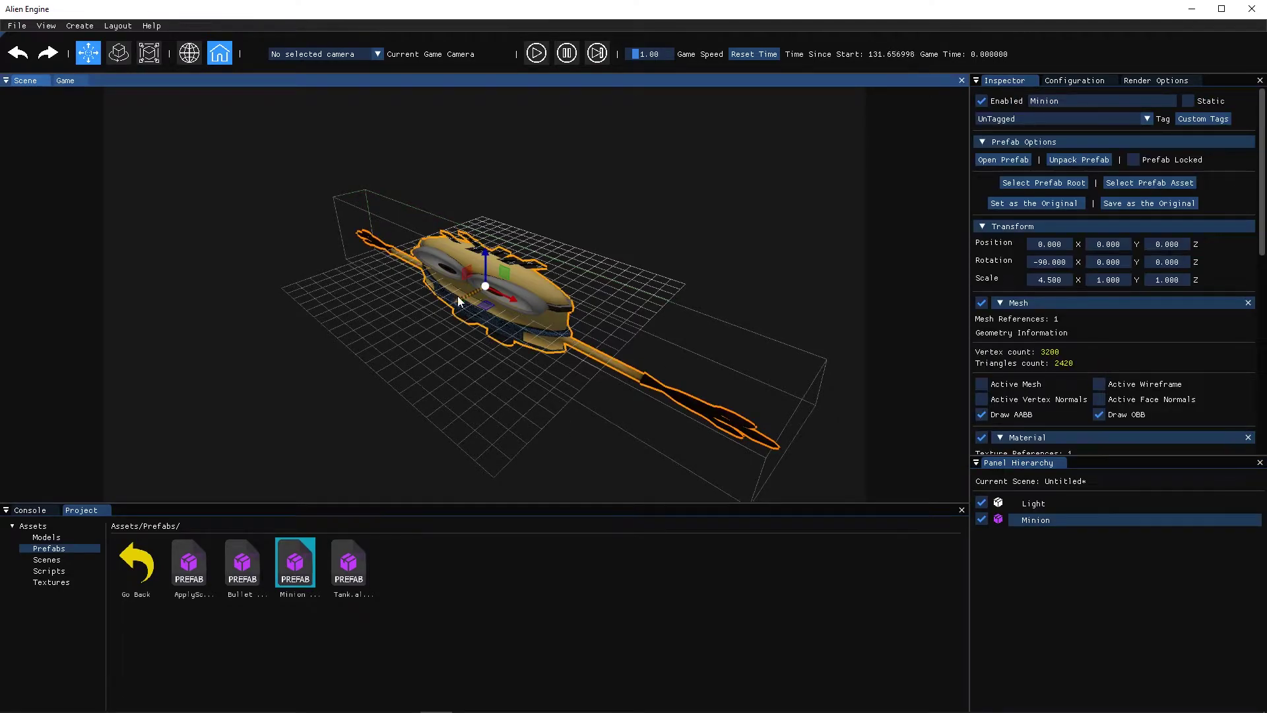
{"action": "left_click_drag", "start_coordinate": [461, 297], "coordinate": [490, 297]}
{"action": "key", "text": "ctrl+d"}
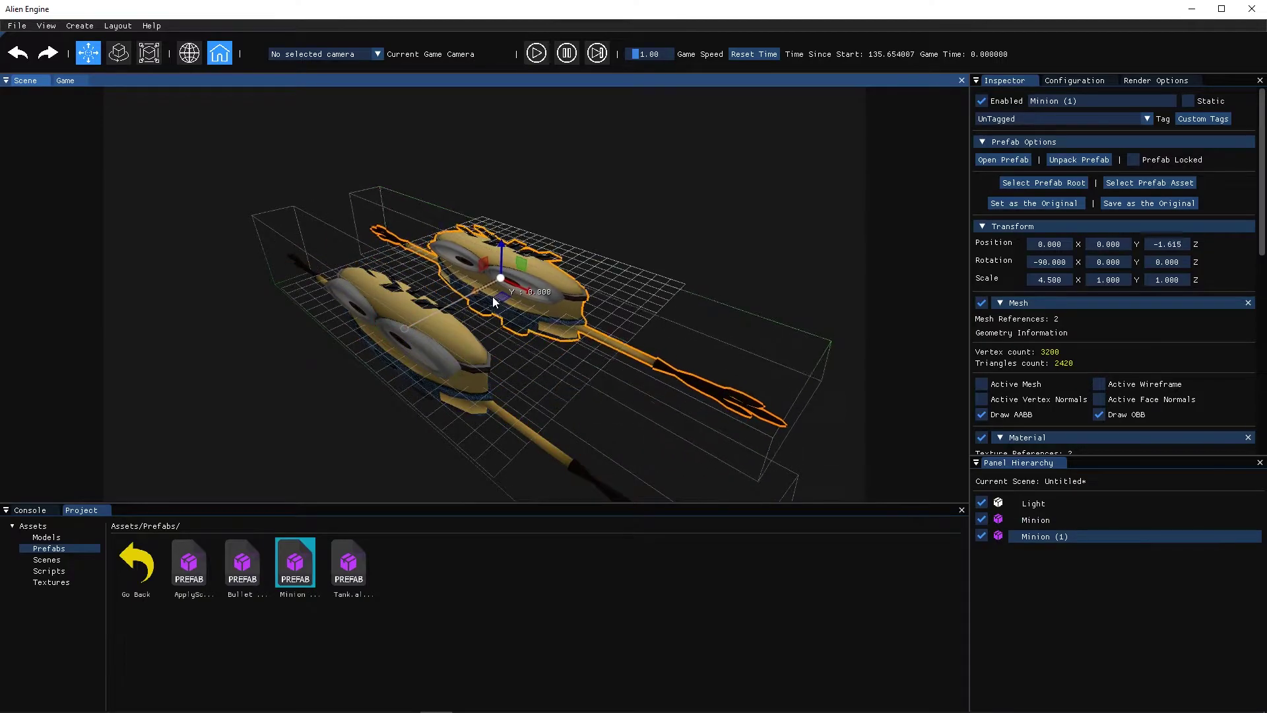
{"action": "right_click", "coordinate": [1054, 534]}
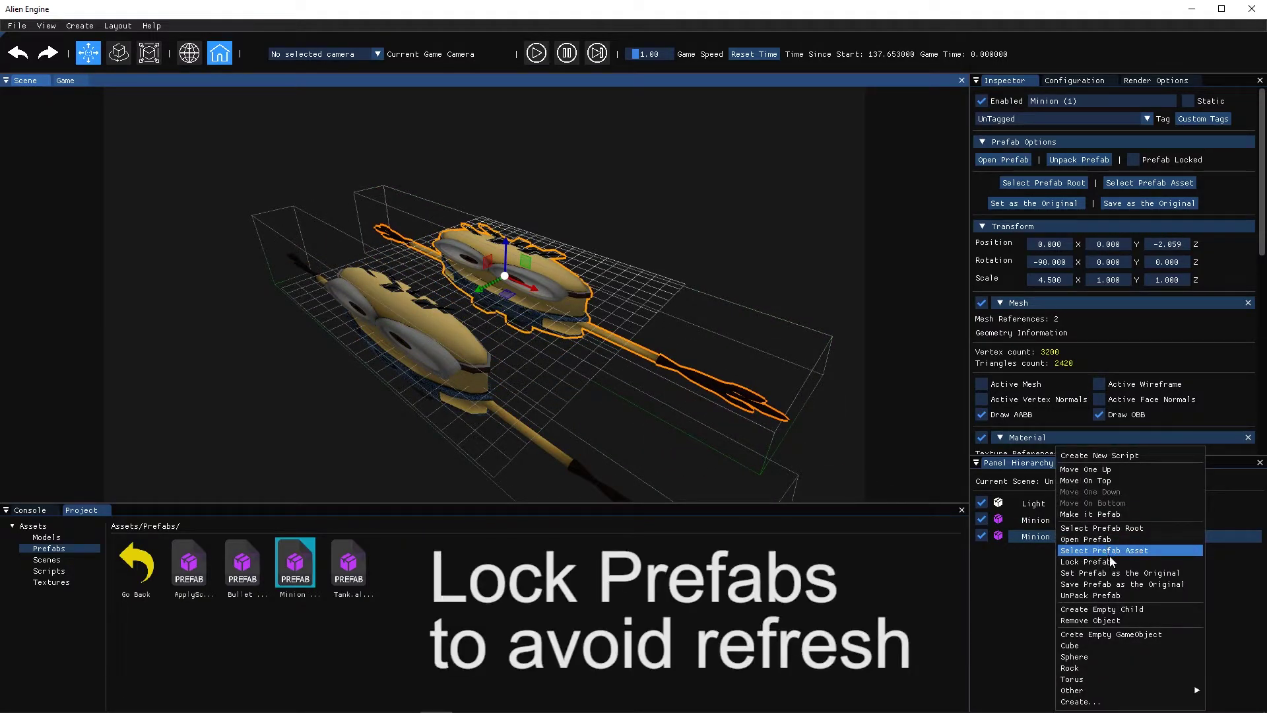
{"action": "left_click", "coordinate": [1086, 557]}
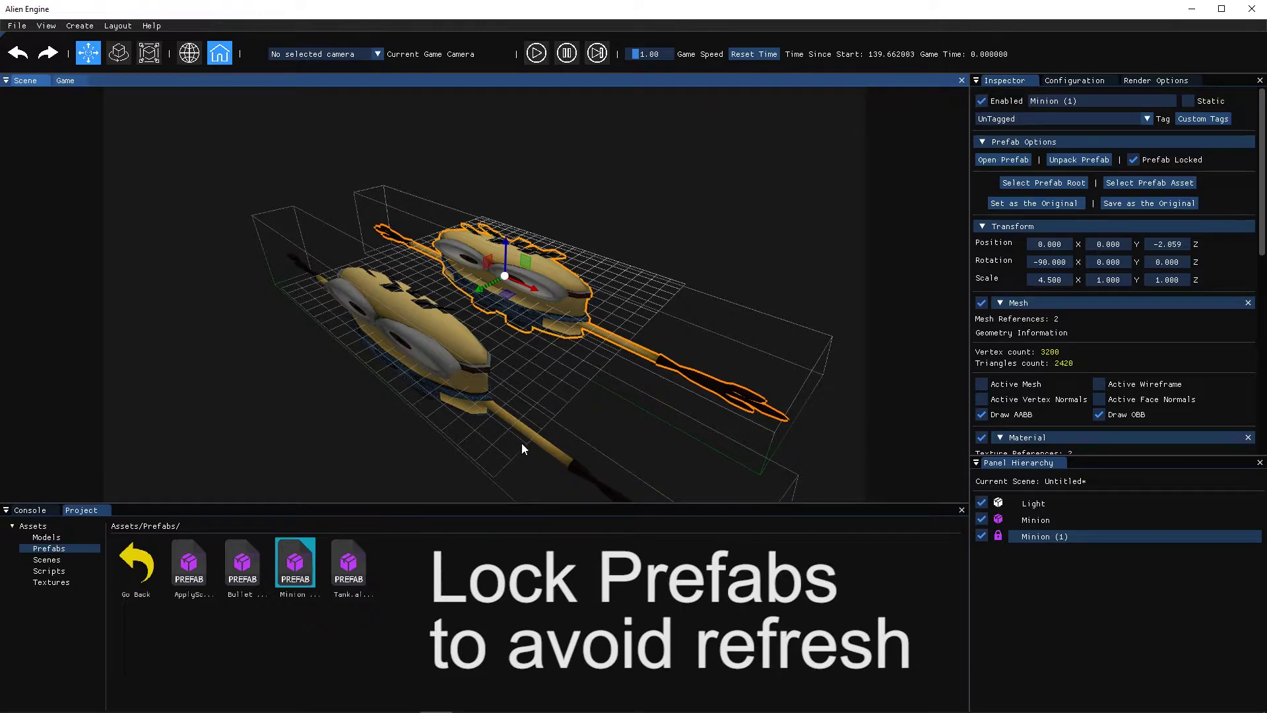
Reopen the Minion prefab, set its X scale to 1 and return to the scene, saving the changes.
{"action": "double_click", "coordinate": [303, 559]}
{"action": "double_click", "coordinate": [1063, 194]}
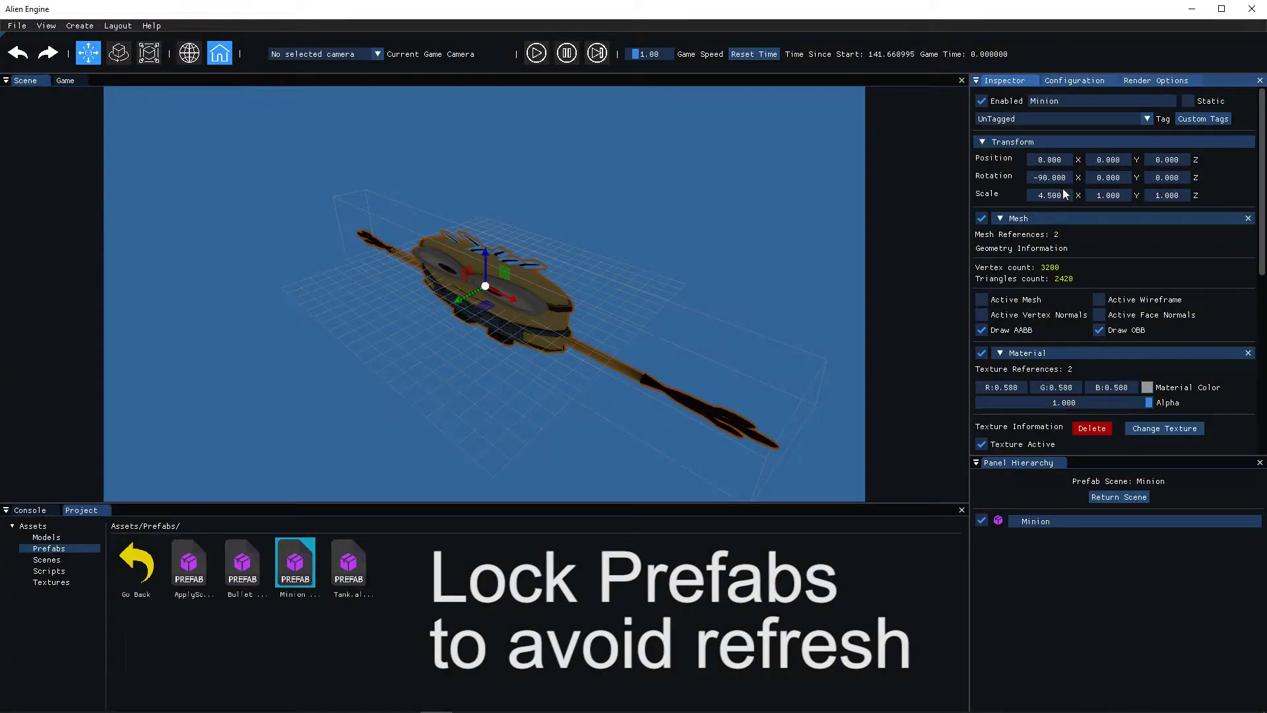
{"action": "type", "text": "1"}
{"action": "key", "text": "Return"}
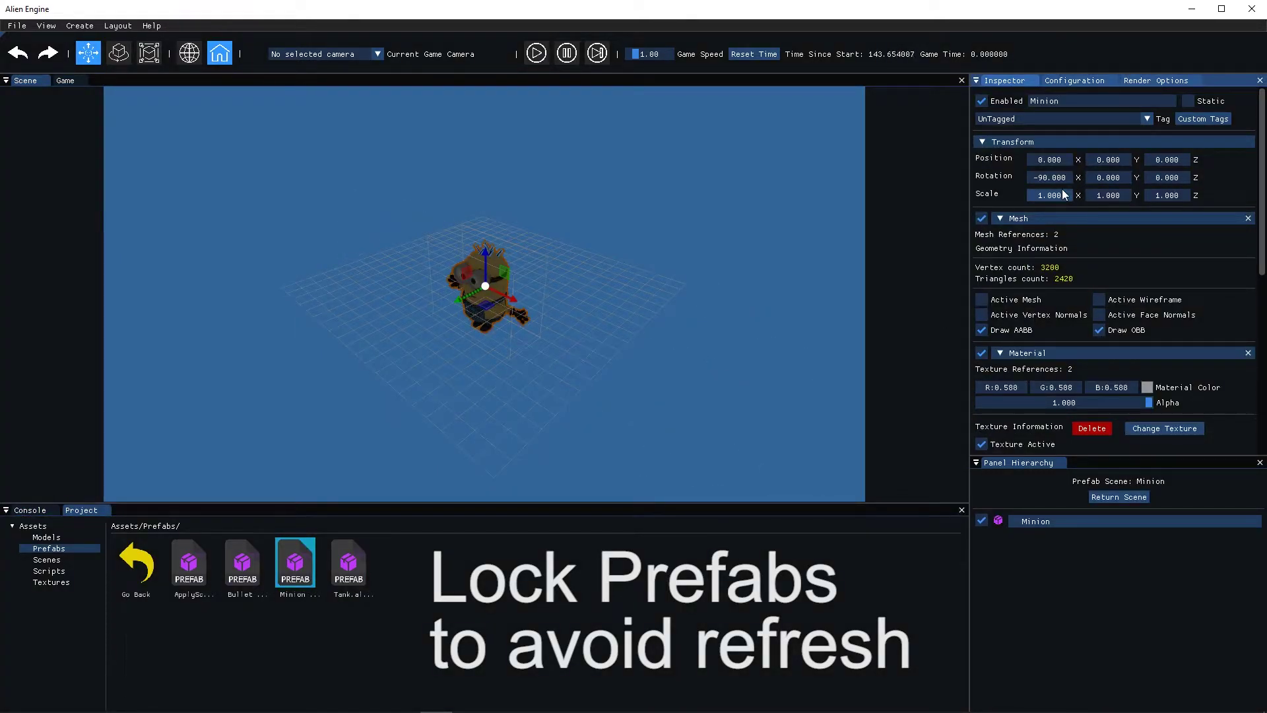
{"action": "left_click", "coordinate": [1135, 496]}
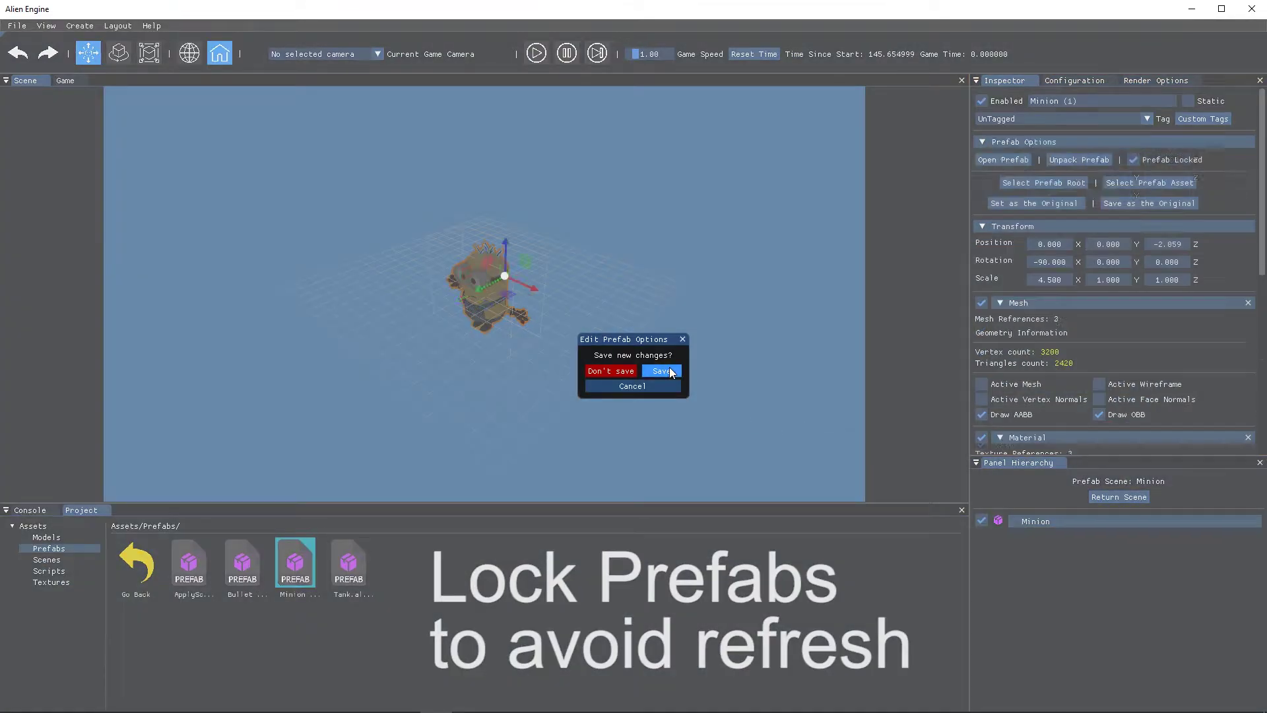
{"action": "left_click", "coordinate": [669, 372]}
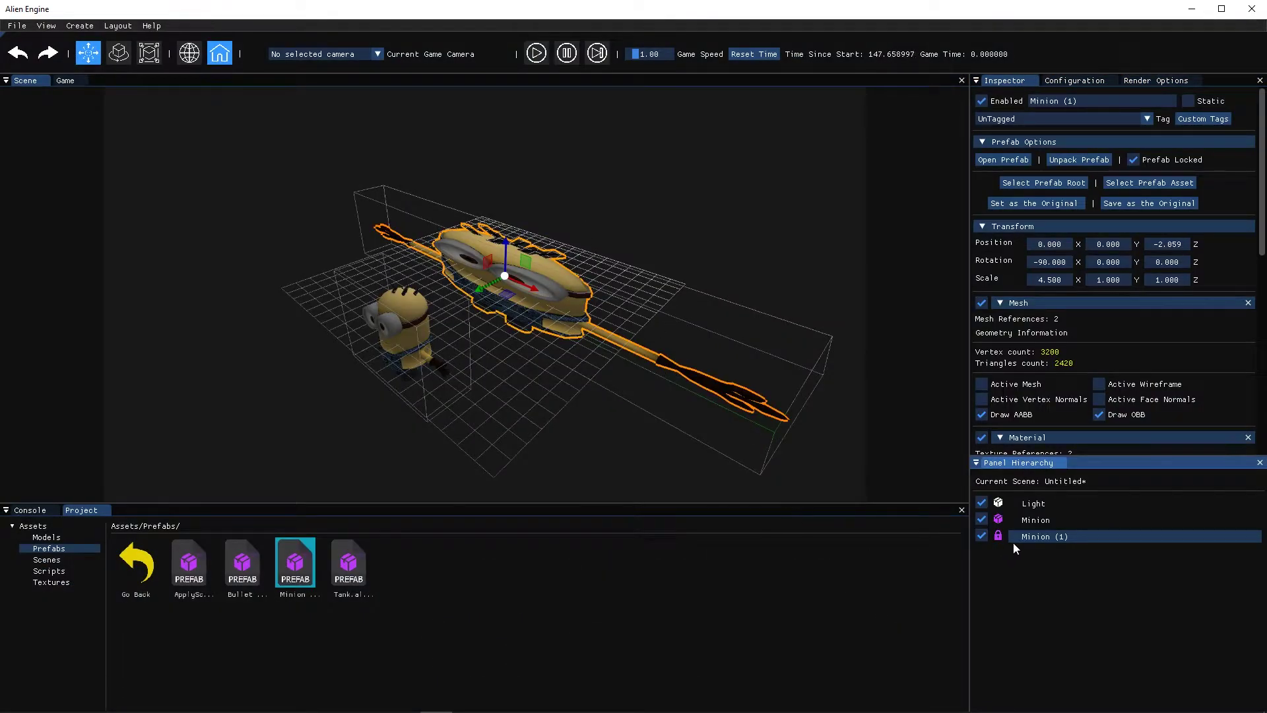
Unlock the prefab of the Minion (1) copy, set it as the original and clear the selection.
{"action": "right_click", "coordinate": [1030, 540]}
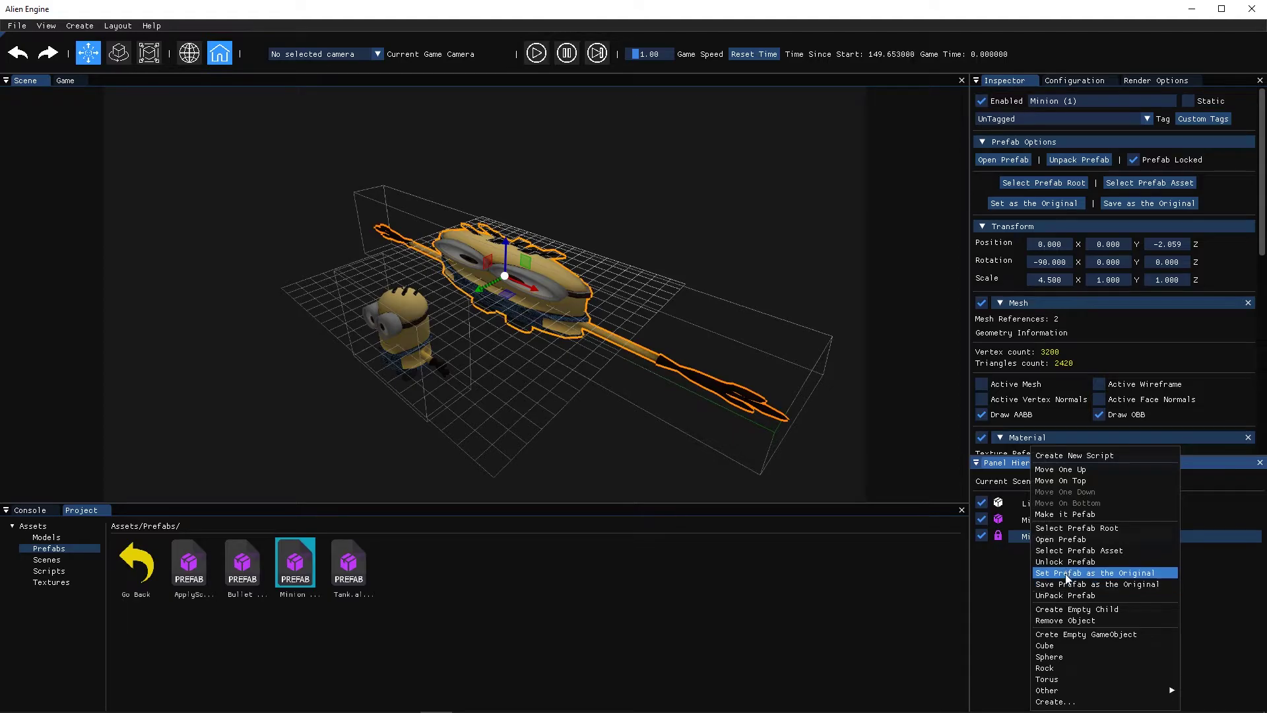
{"action": "left_click", "coordinate": [1065, 562]}
{"action": "right_click", "coordinate": [1067, 537]}
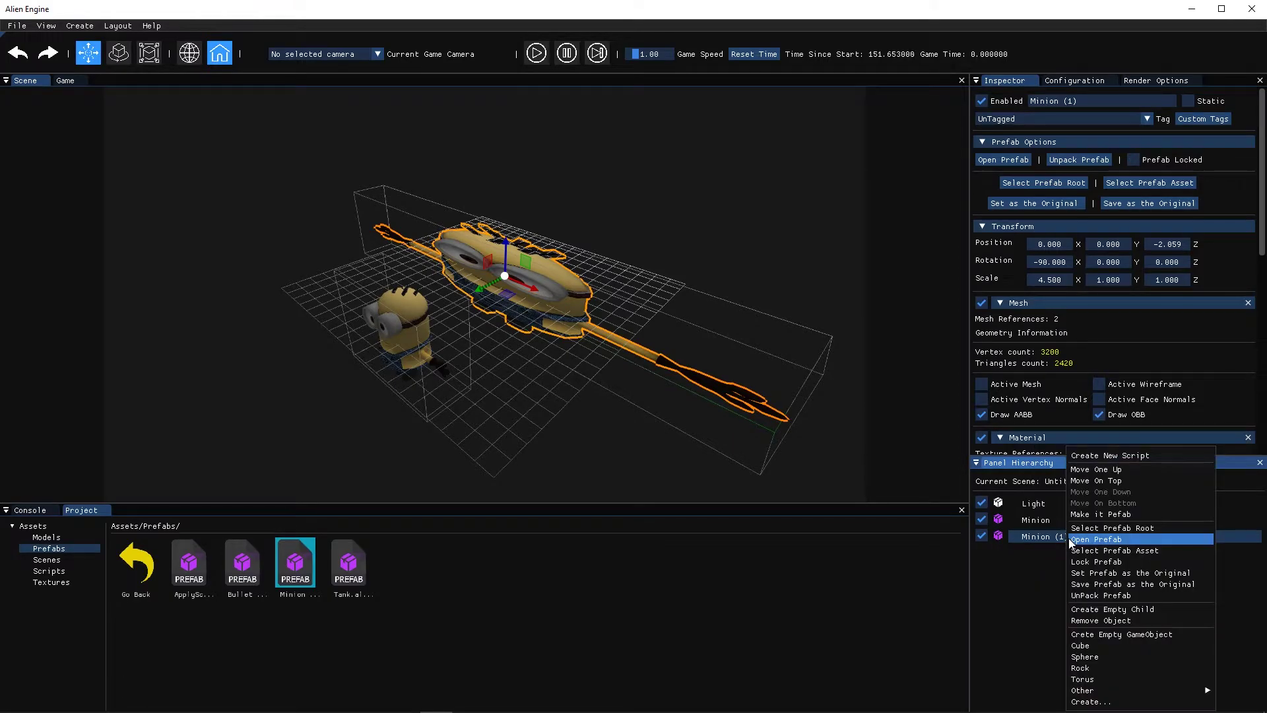
{"action": "left_click", "coordinate": [1094, 574]}
{"action": "left_click", "coordinate": [462, 369]}
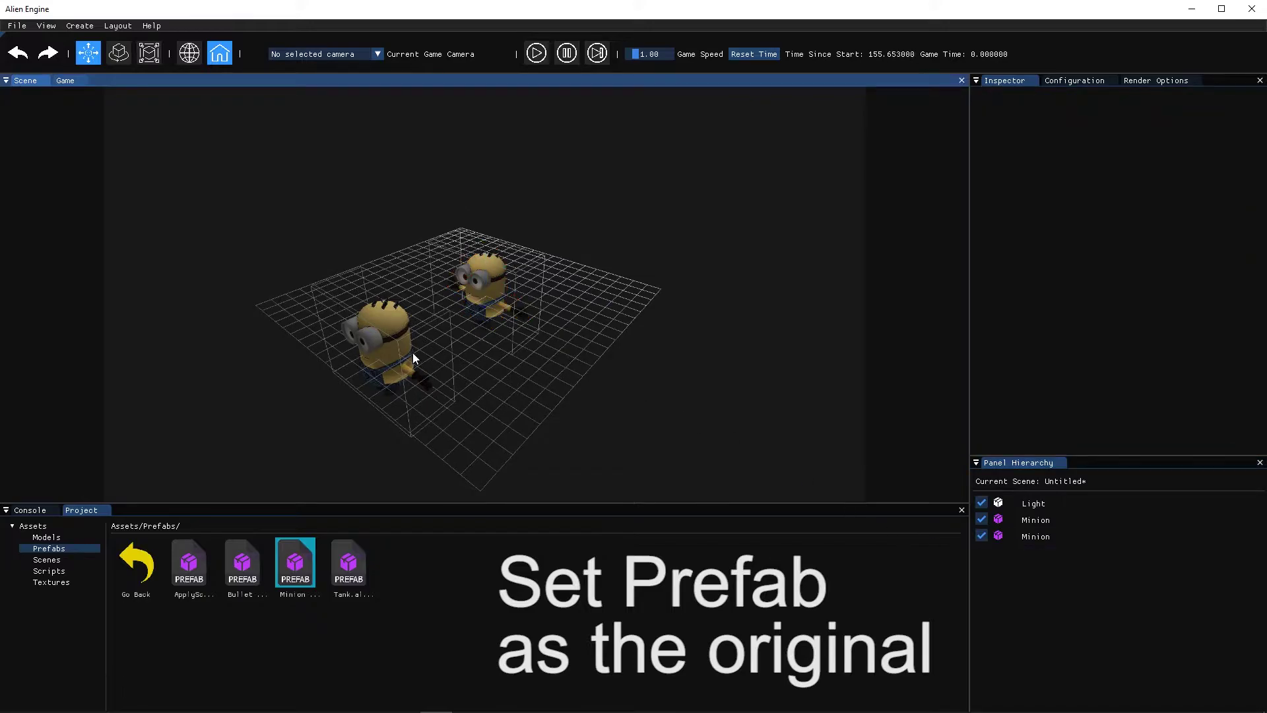
Set the X scale of the Minion at 6.040 on Z to 8 and save its prefab as the original.
{"action": "left_click", "coordinate": [409, 356]}
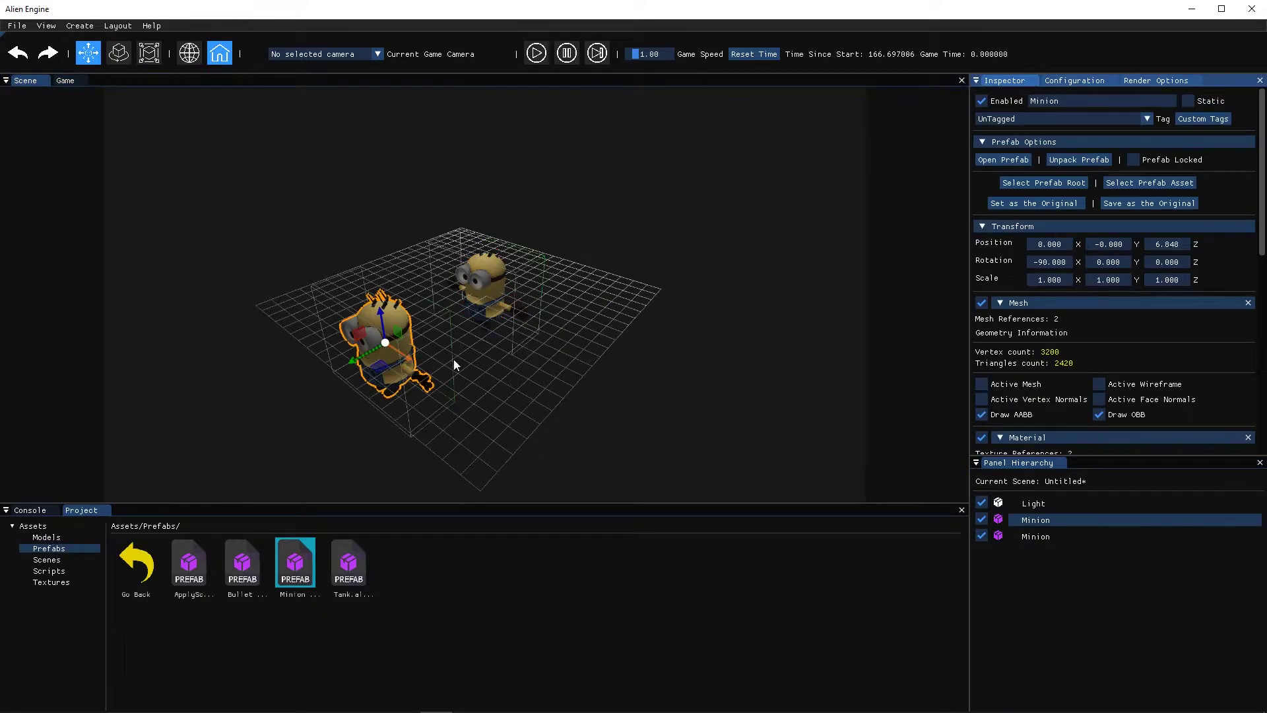
{"action": "left_click_drag", "start_coordinate": [1047, 280], "coordinate": [1055, 280]}
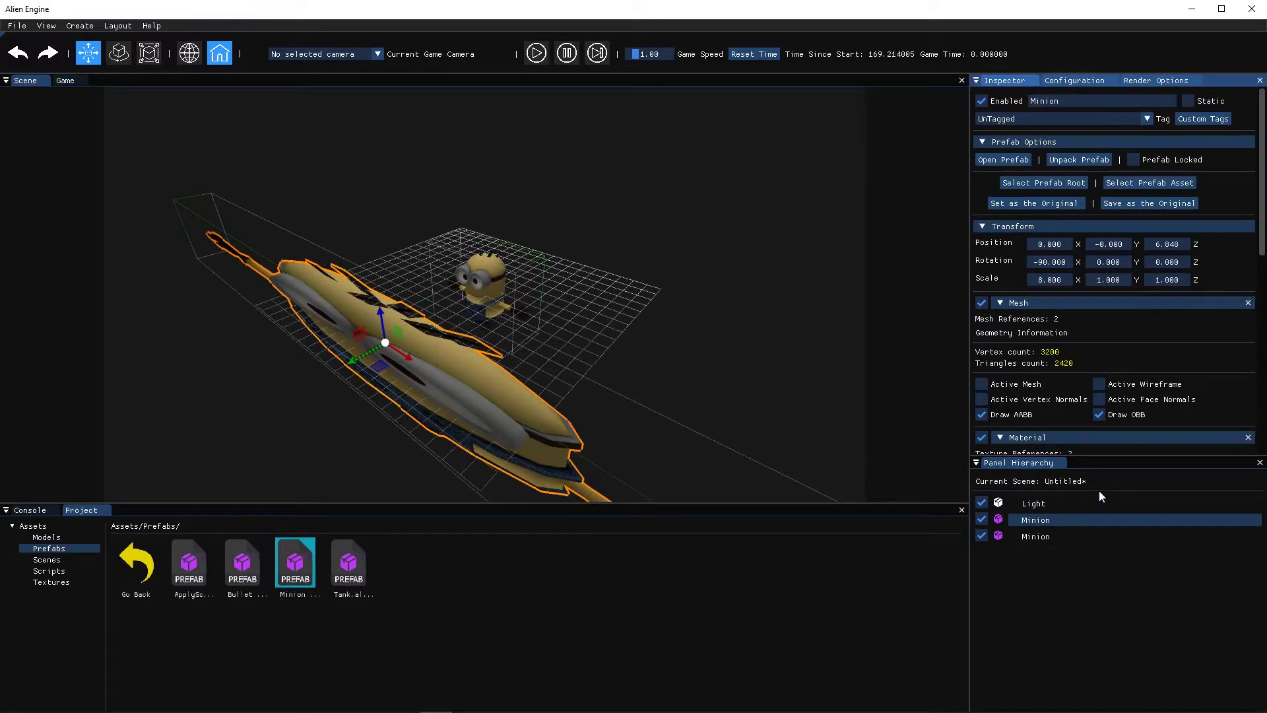
{"action": "right_click", "coordinate": [1052, 521]}
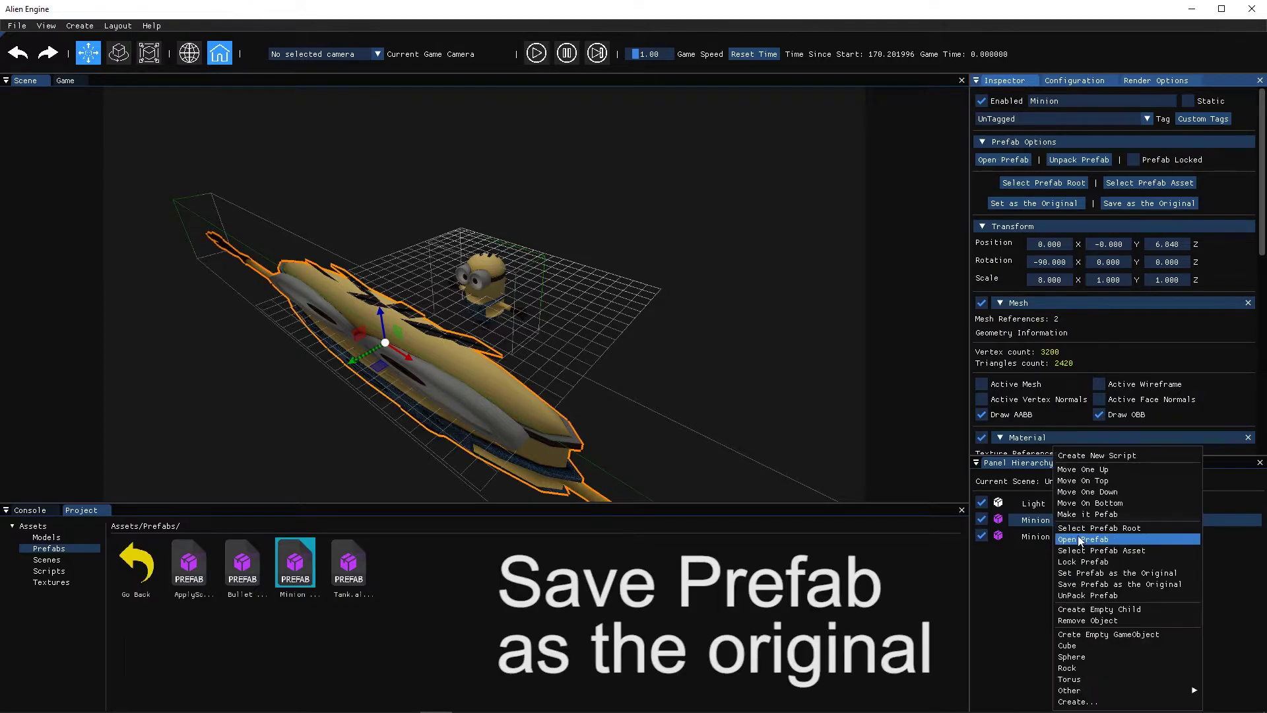
{"action": "left_click", "coordinate": [1108, 584]}
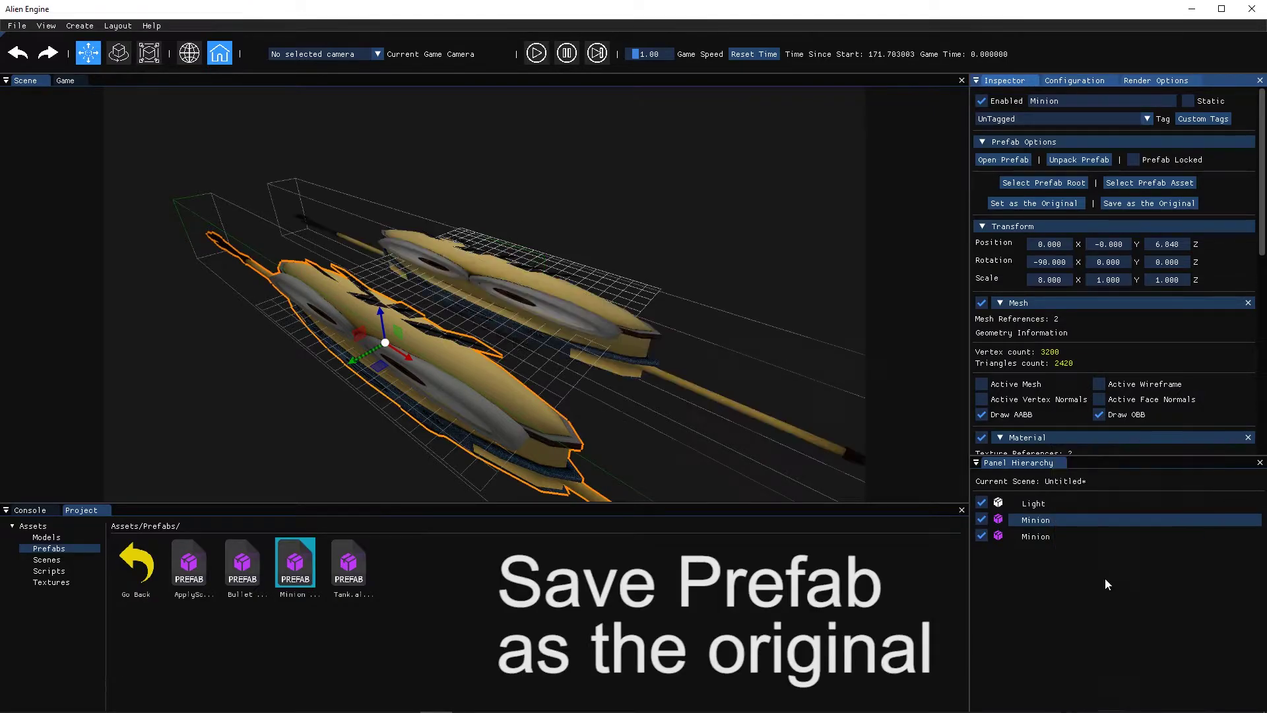
Select the other Minion, at -2.059 on Z, and unpack its prefab.
{"action": "left_click", "coordinate": [621, 335]}
{"action": "left_click", "coordinate": [1083, 532]}
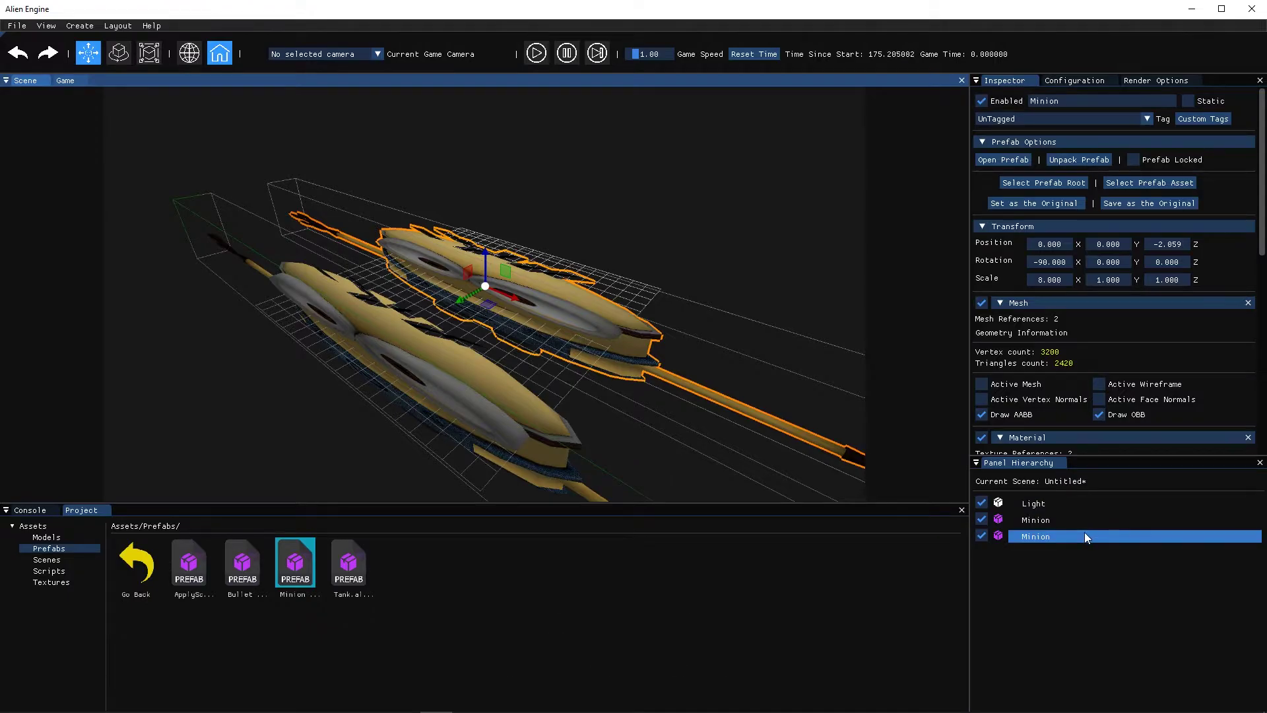
{"action": "right_click", "coordinate": [1085, 532]}
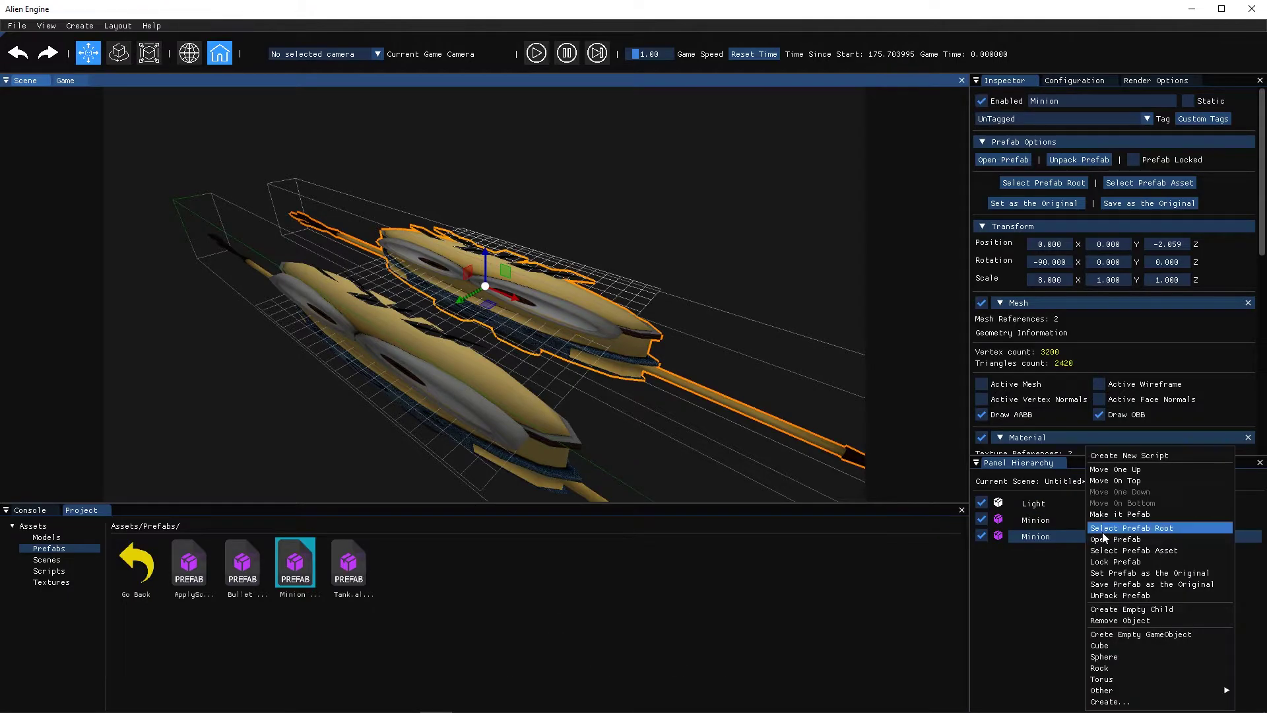
{"action": "left_click", "coordinate": [1111, 597]}
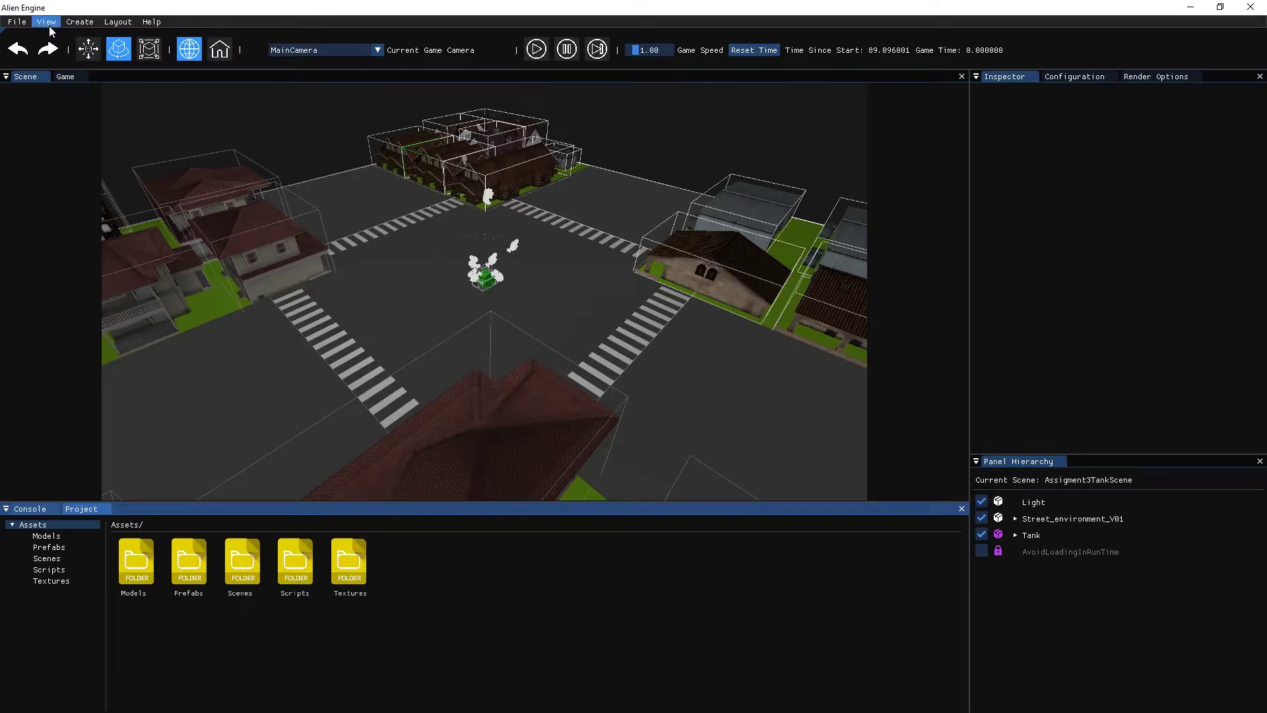
In the build settings, set both the game title and the folder name to Test Game.
{"action": "left_click", "coordinate": [26, 23]}
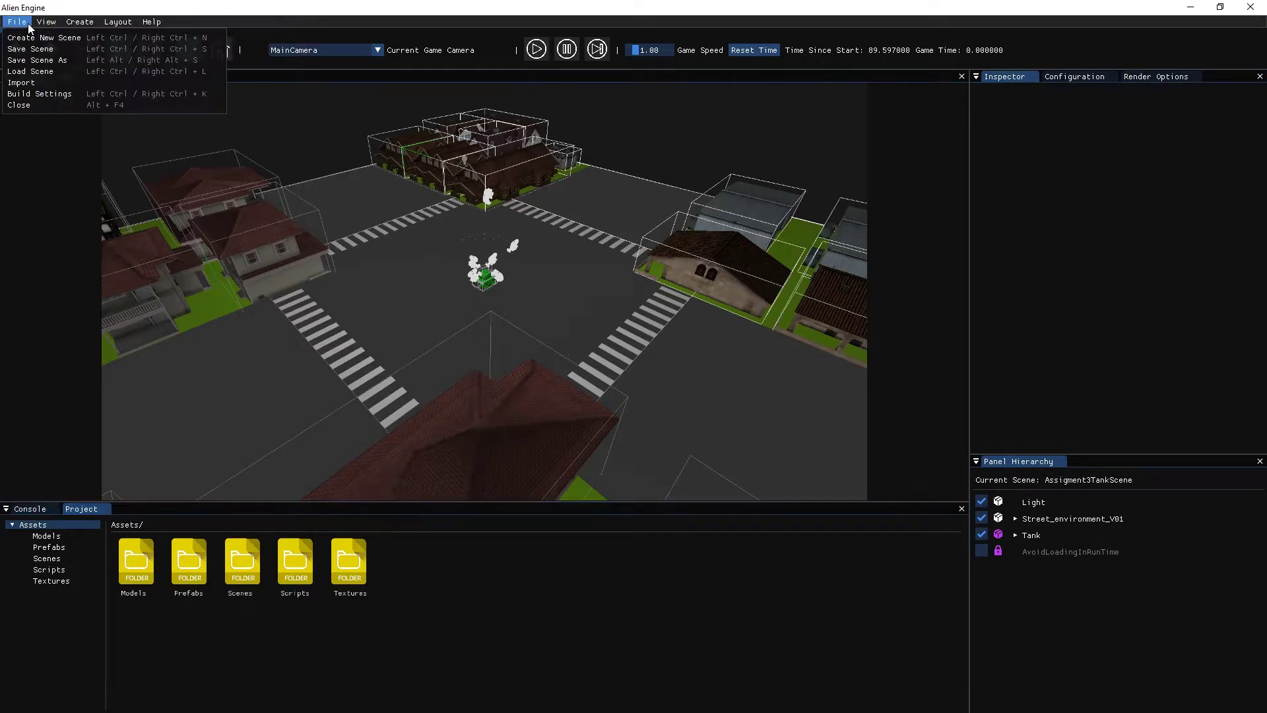
{"action": "left_click", "coordinate": [23, 97]}
{"action": "double_click", "coordinate": [615, 390]}
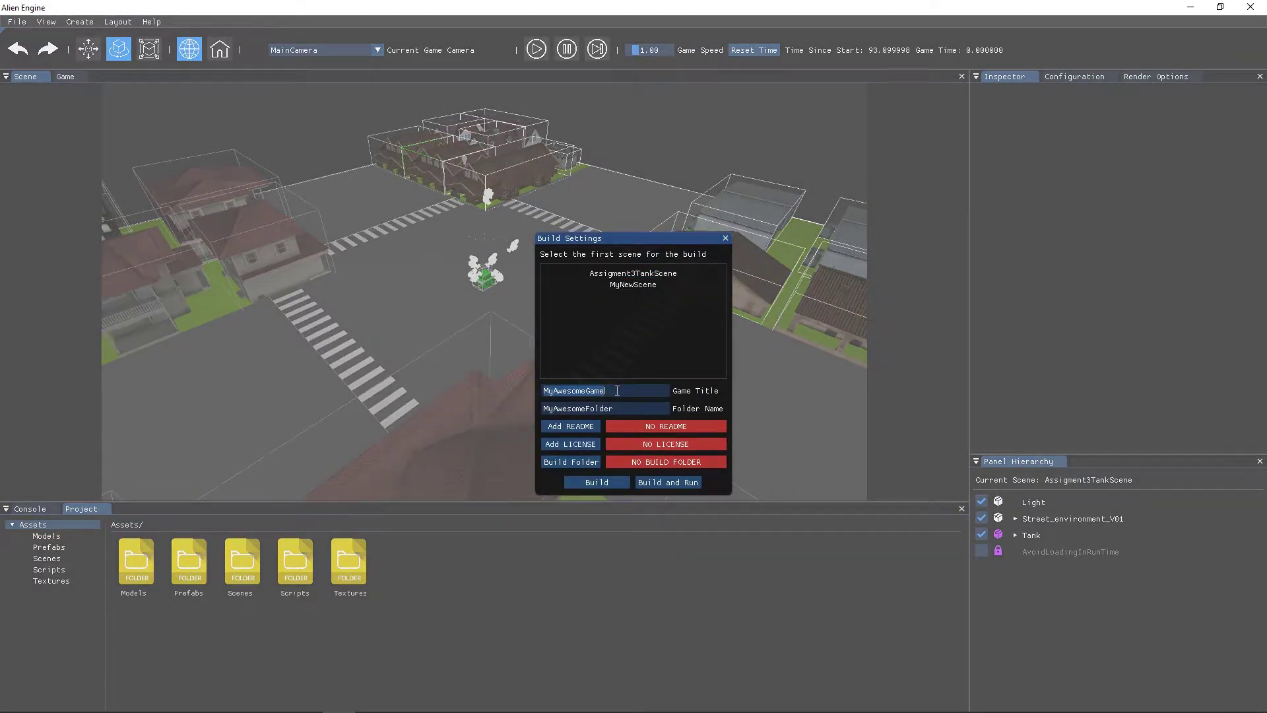
{"action": "type", "text": "Ta"}
{"action": "double_click", "coordinate": [647, 409]}
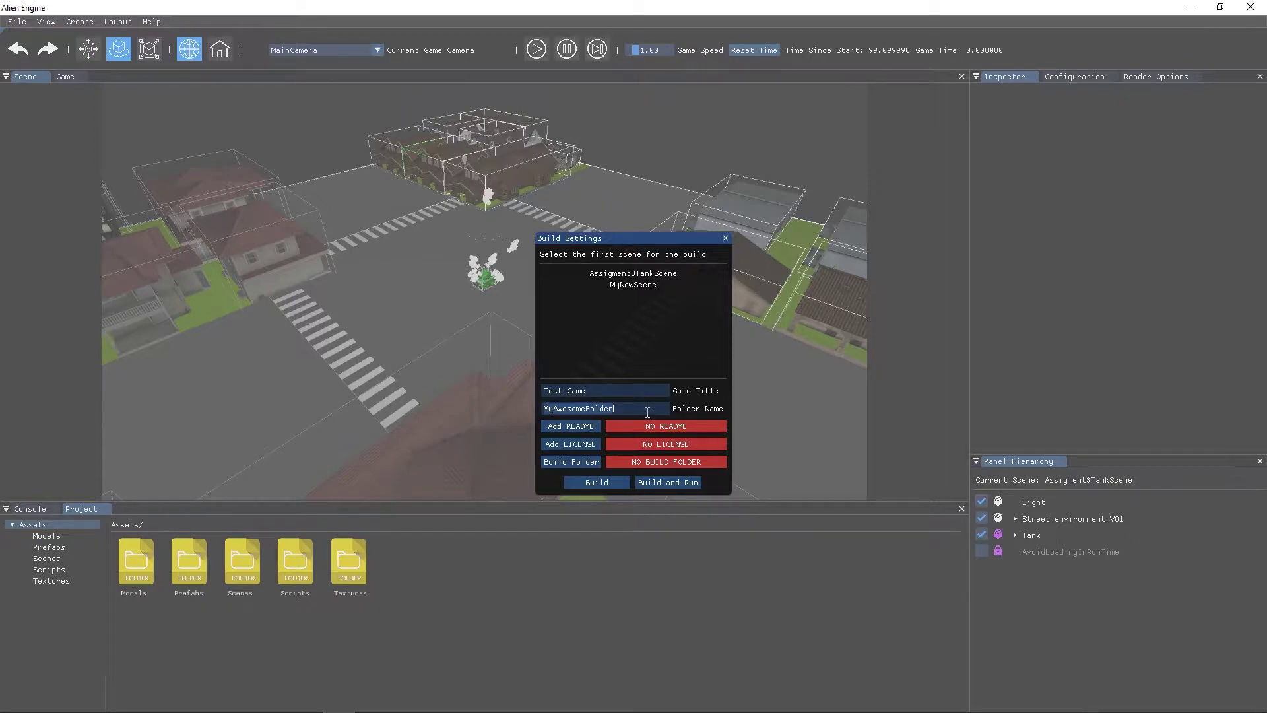
{"action": "type", "text": "Test Game"}
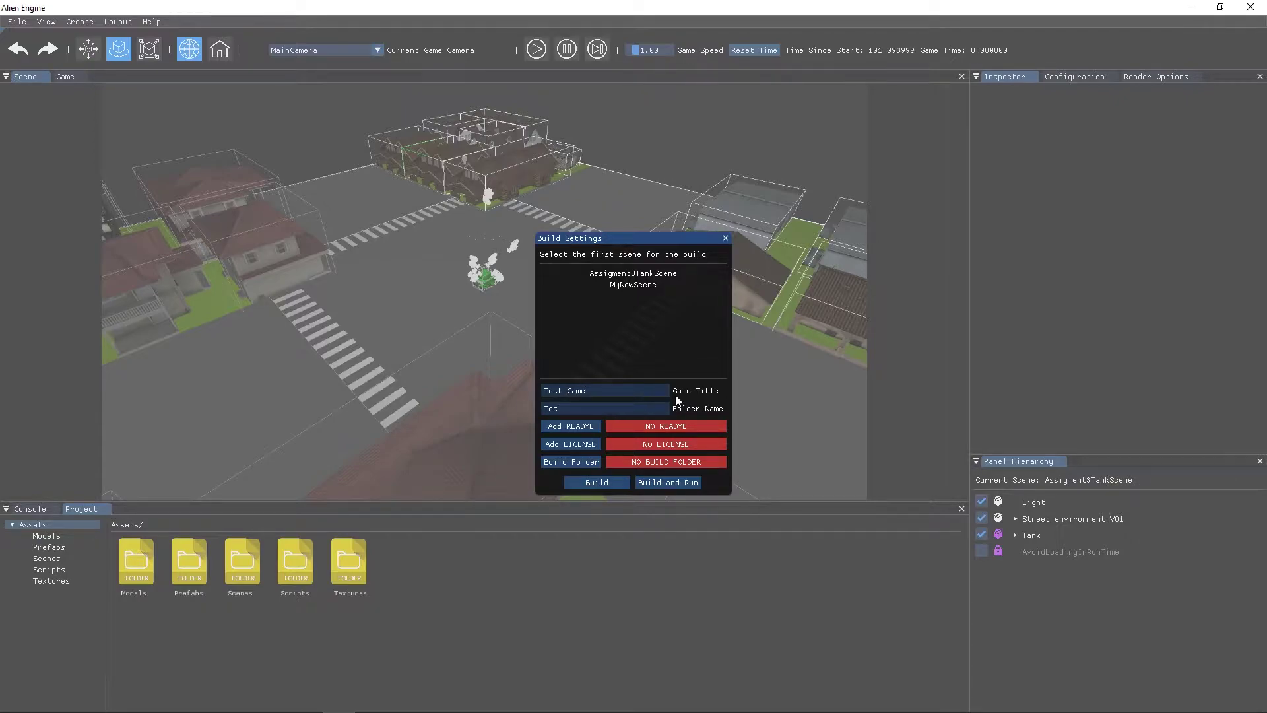
Add ReadMe Build.txt from the desktop's Test Game folder as the build's README file.
{"action": "left_click", "coordinate": [570, 426]}
{"action": "left_click", "coordinate": [71, 172]}
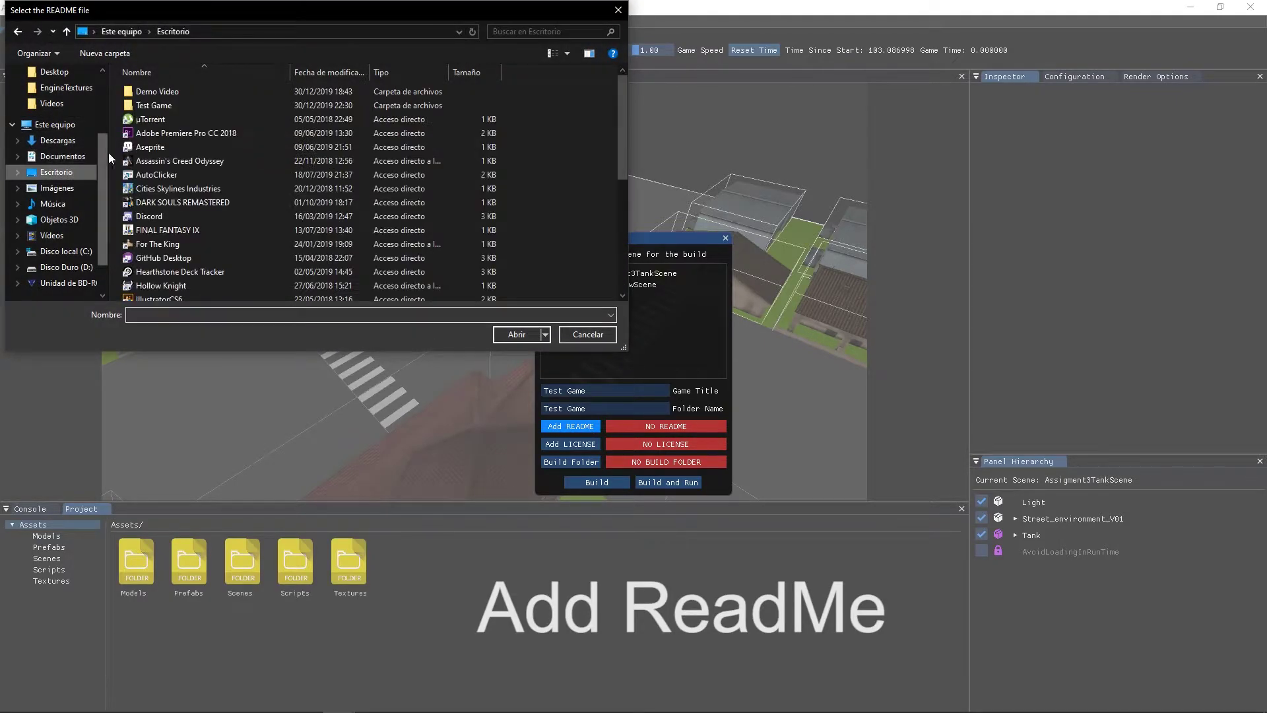
{"action": "double_click", "coordinate": [177, 106]}
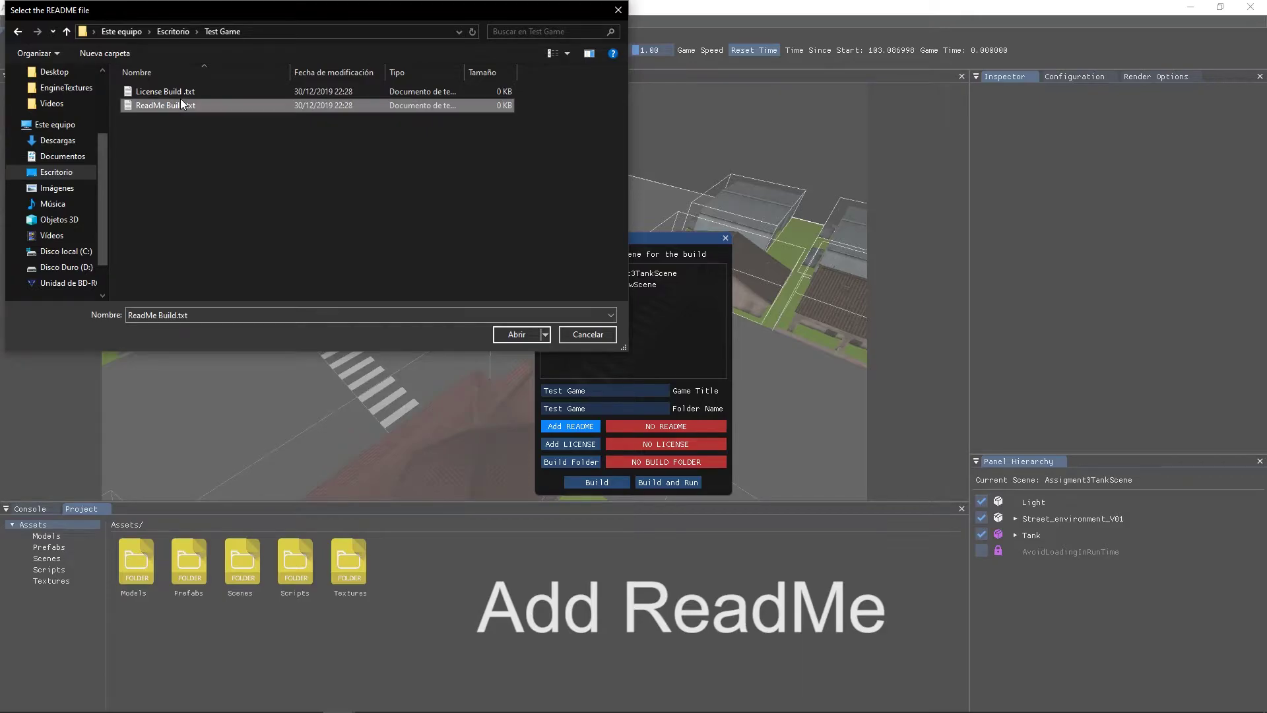
{"action": "double_click", "coordinate": [182, 104]}
Add License Build .txt from the desktop's Test Game folder as the build's license file.
{"action": "left_click", "coordinate": [594, 443]}
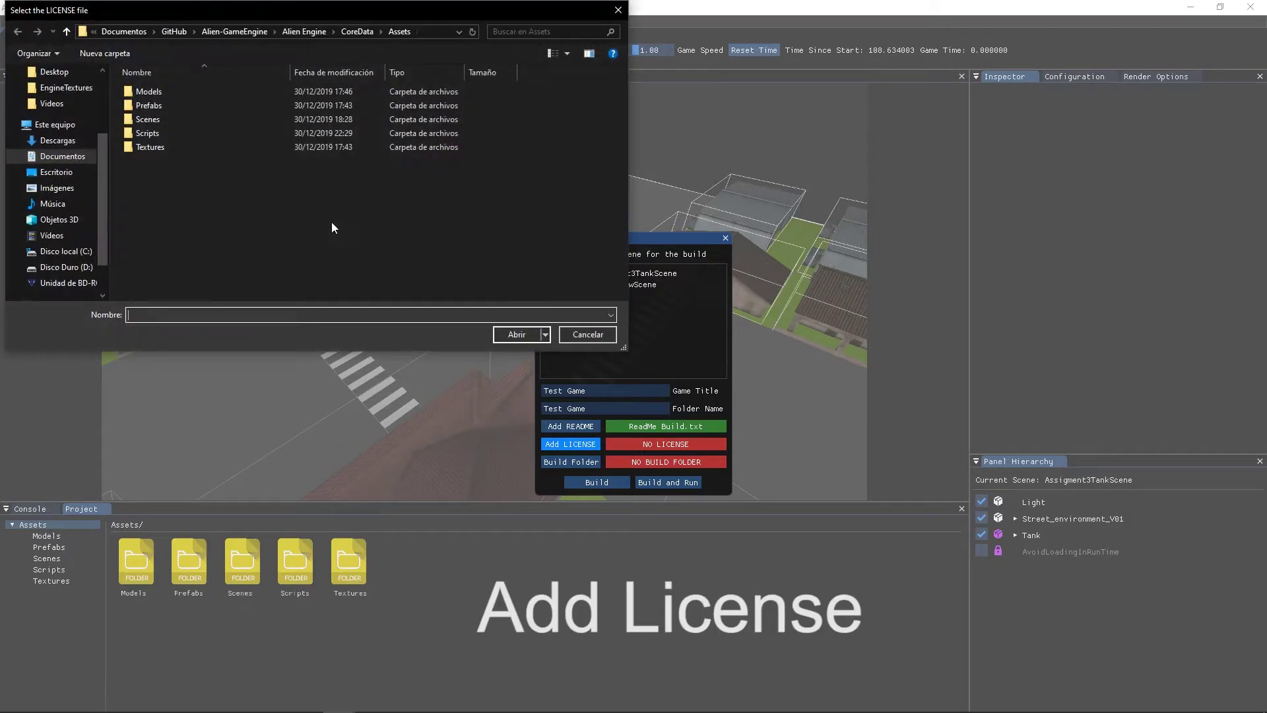
{"action": "left_click", "coordinate": [64, 173]}
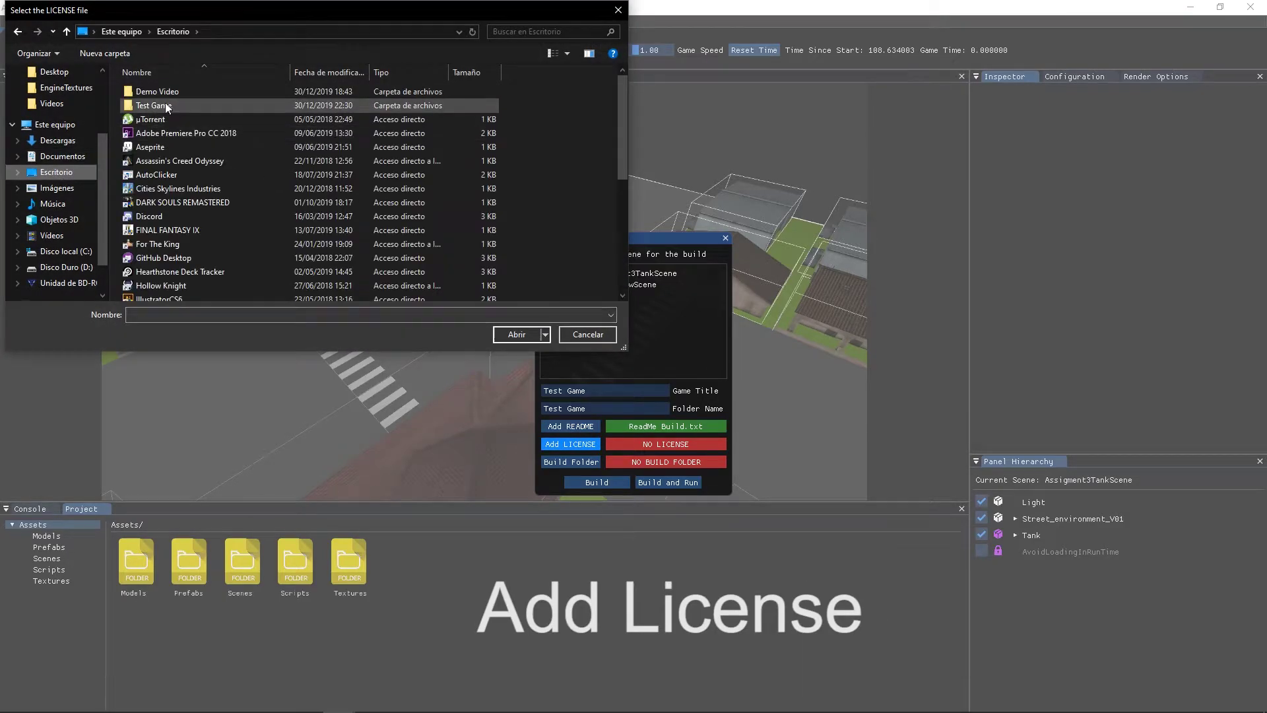
{"action": "double_click", "coordinate": [168, 105]}
{"action": "double_click", "coordinate": [169, 96]}
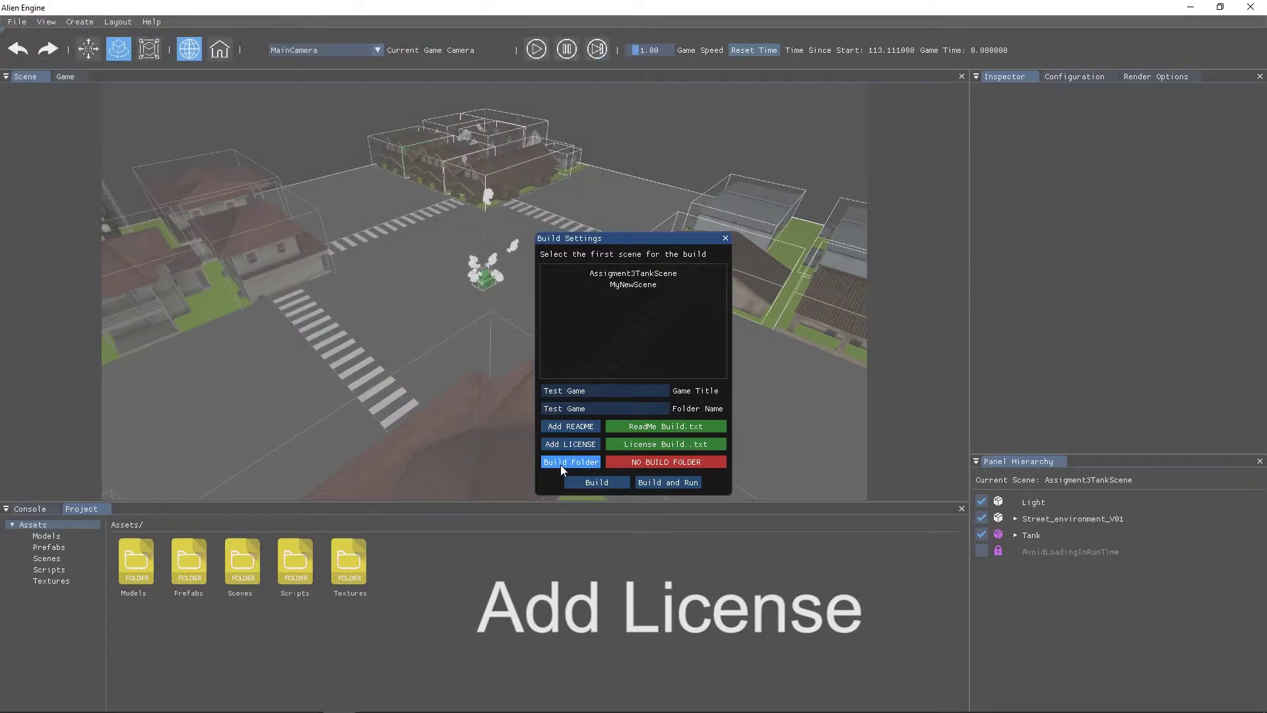
Choose the desktop's Test Game folder as the build folder and build the game.
{"action": "left_click", "coordinate": [591, 462]}
{"action": "scroll", "coordinate": [627, 390], "scroll_direction": "down", "scroll_amount": 1}
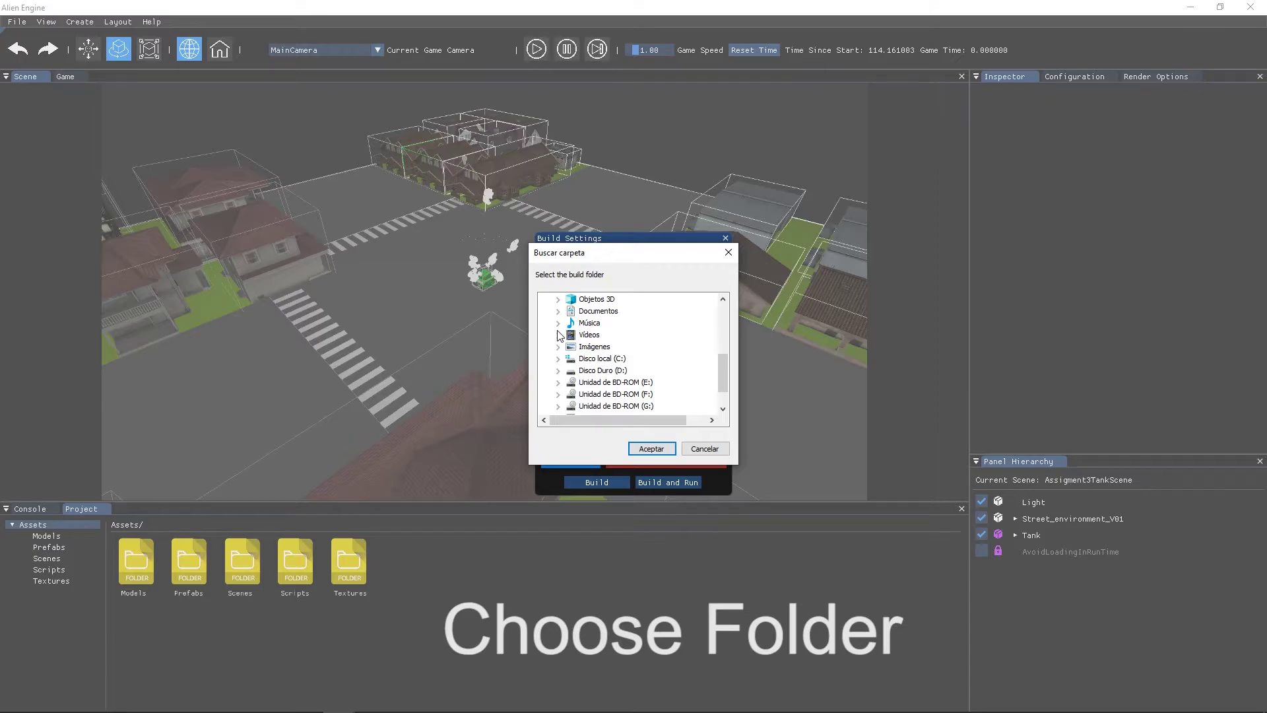
{"action": "scroll", "coordinate": [560, 336], "scroll_direction": "up", "scroll_amount": 1}
{"action": "left_click", "coordinate": [559, 323]}
{"action": "left_click", "coordinate": [585, 346]}
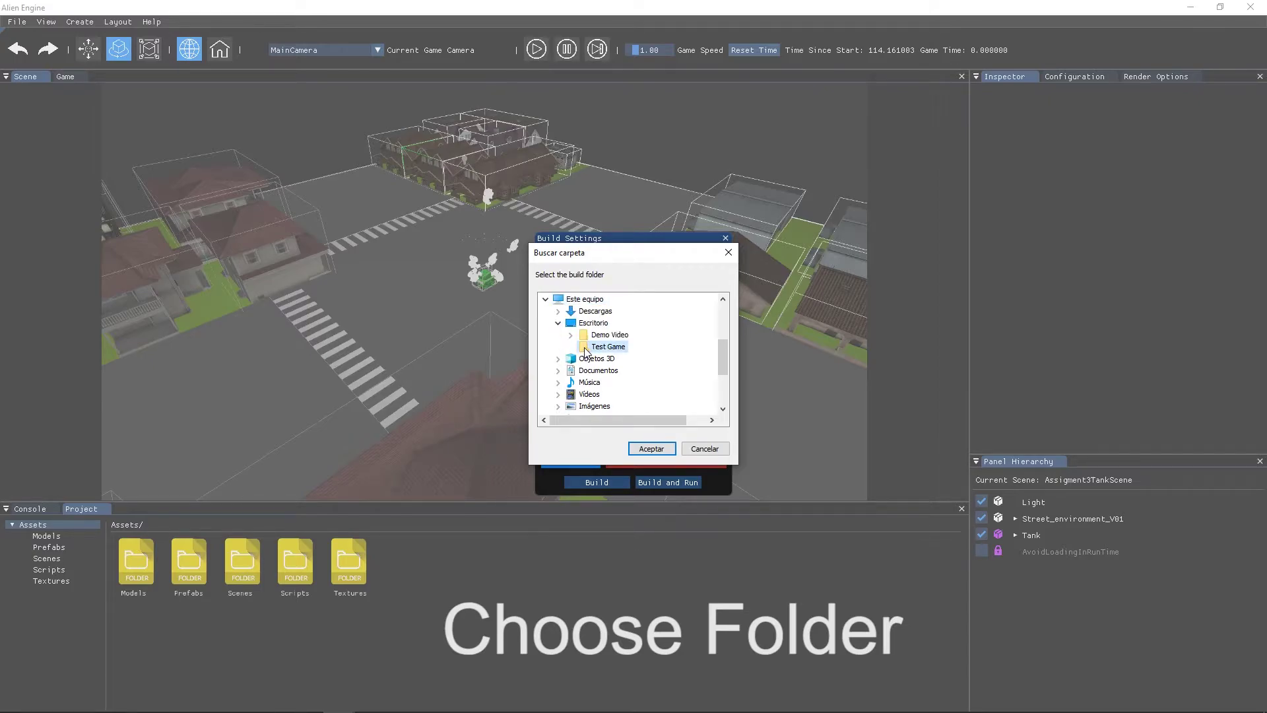
{"action": "left_click", "coordinate": [651, 448]}
{"action": "left_click", "coordinate": [611, 487]}
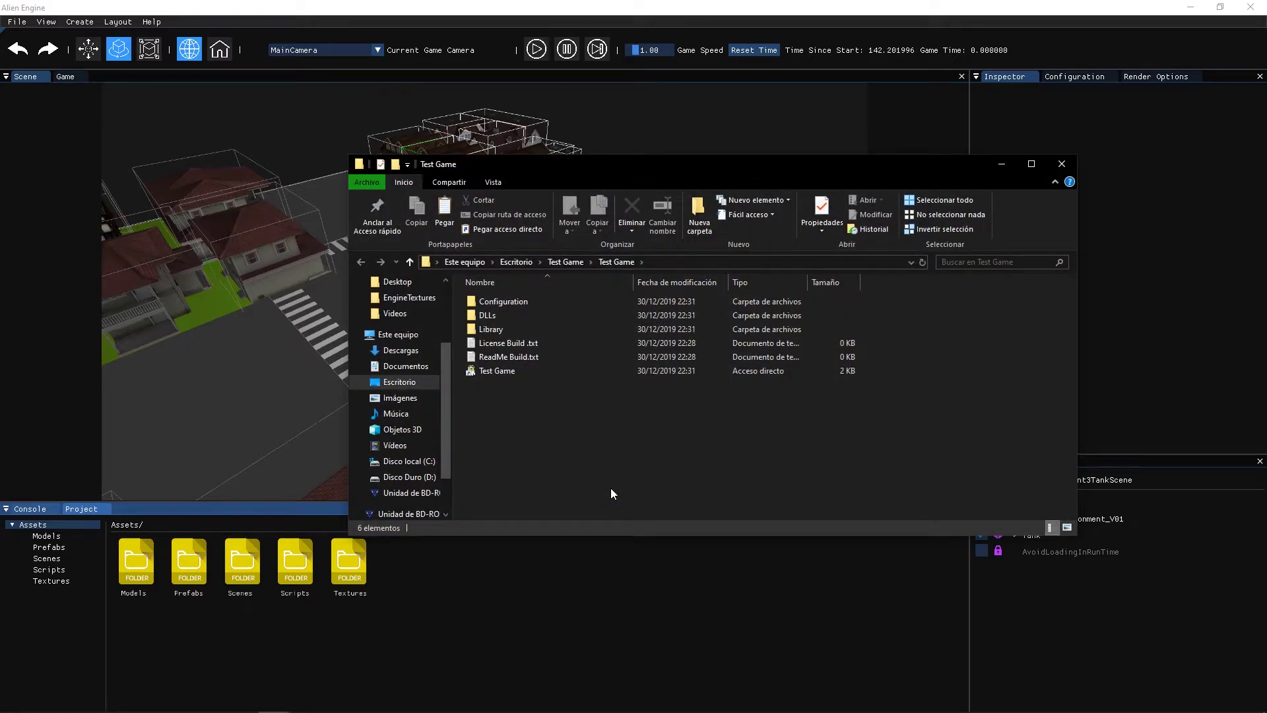
Launch the built Test Game from its output folder and fire several shots with the tank.
{"action": "double_click", "coordinate": [506, 371]}
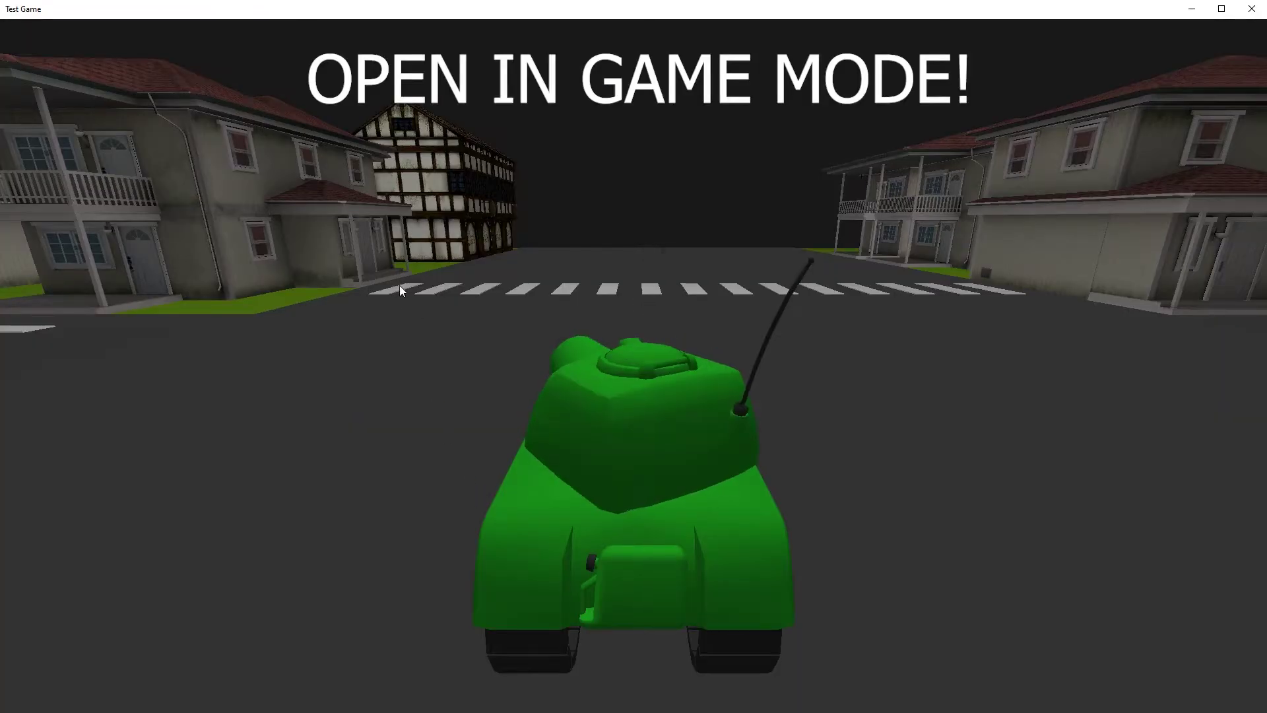
{"action": "left_click", "coordinate": [403, 285]}
{"action": "left_click", "coordinate": [825, 317]}
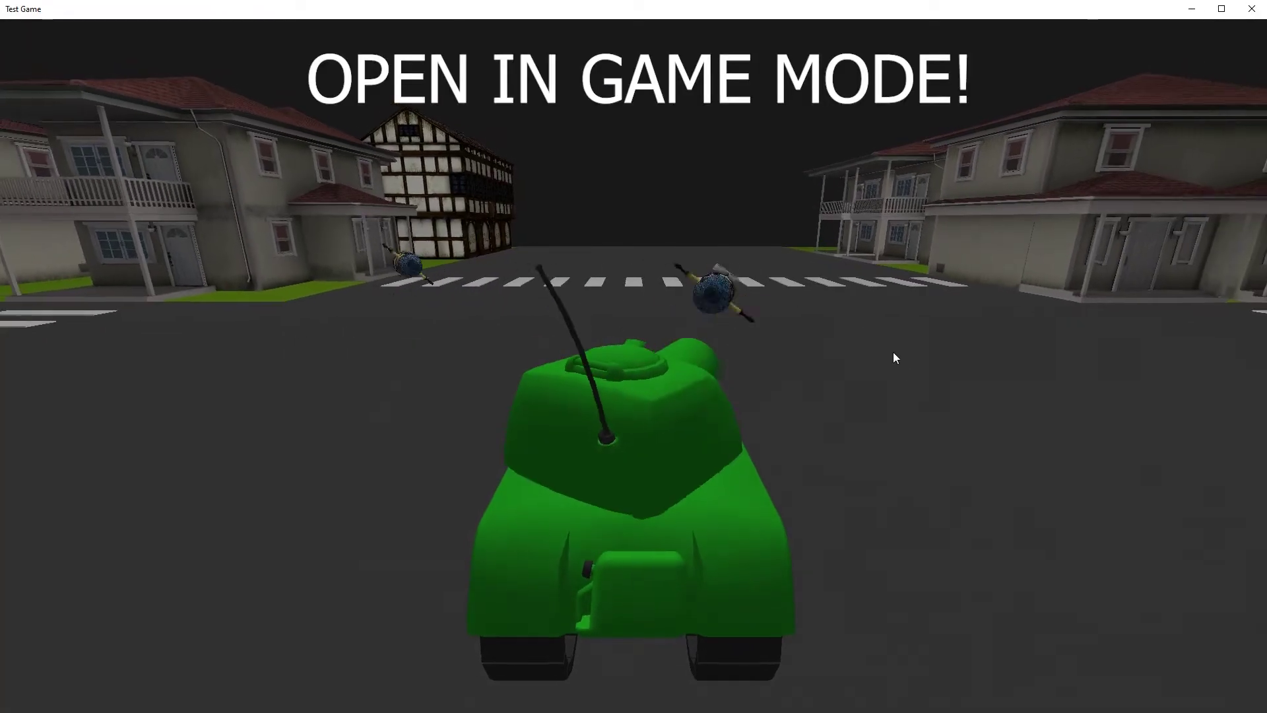
{"action": "left_click", "coordinate": [852, 291]}
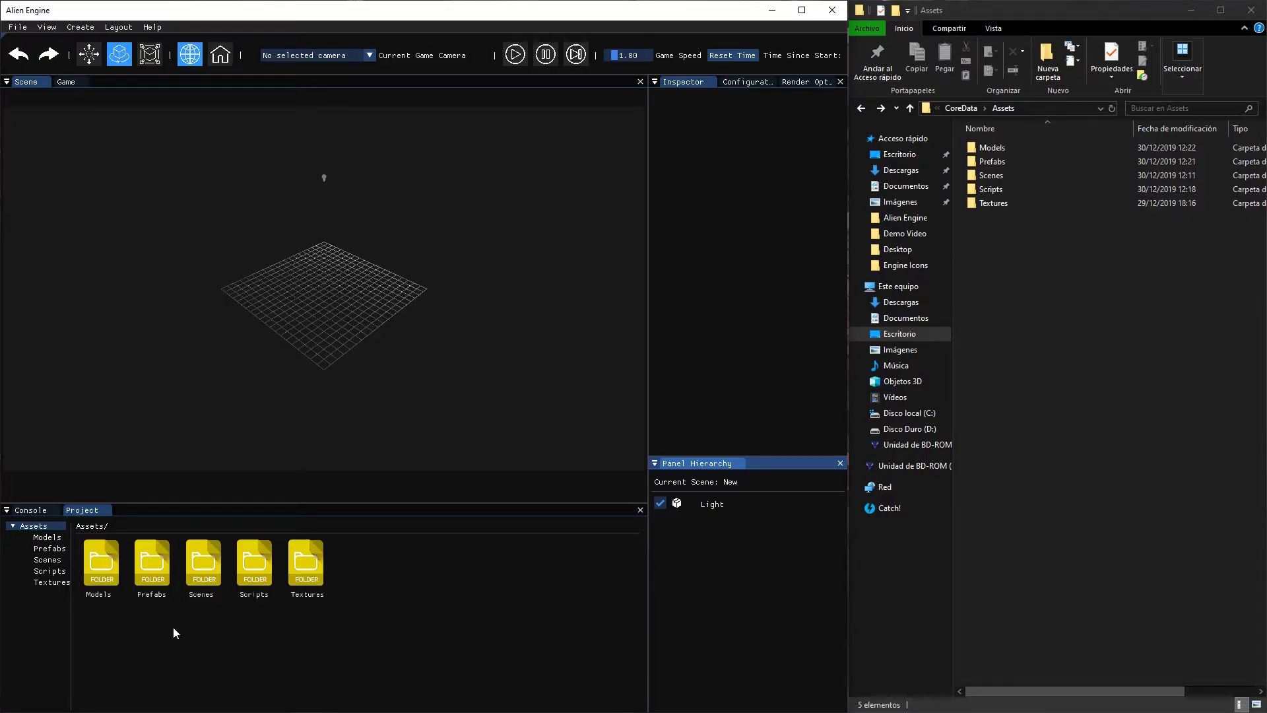
Create a new folder named Hello in the project's Assets.
{"action": "right_click", "coordinate": [230, 621]}
{"action": "left_click", "coordinate": [298, 641]}
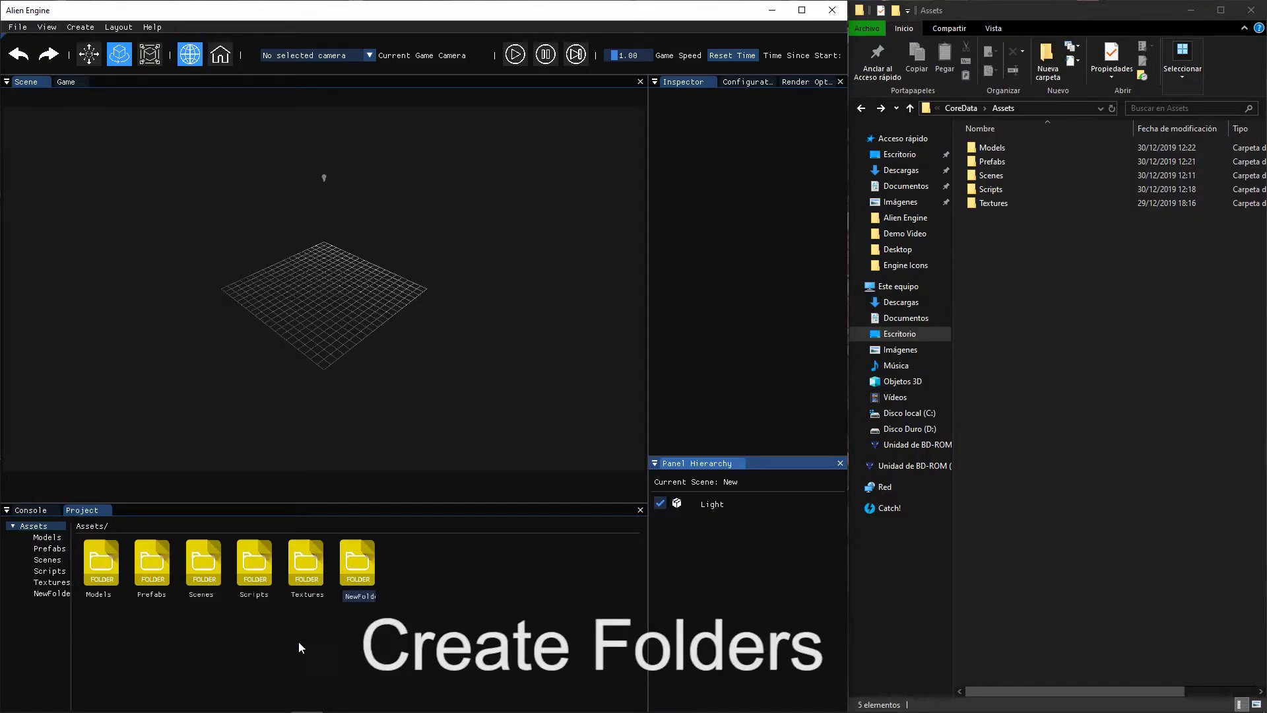
{"action": "left_click", "coordinate": [360, 596]}
{"action": "type", "text": "Hello"}
{"action": "key", "text": "Return"}
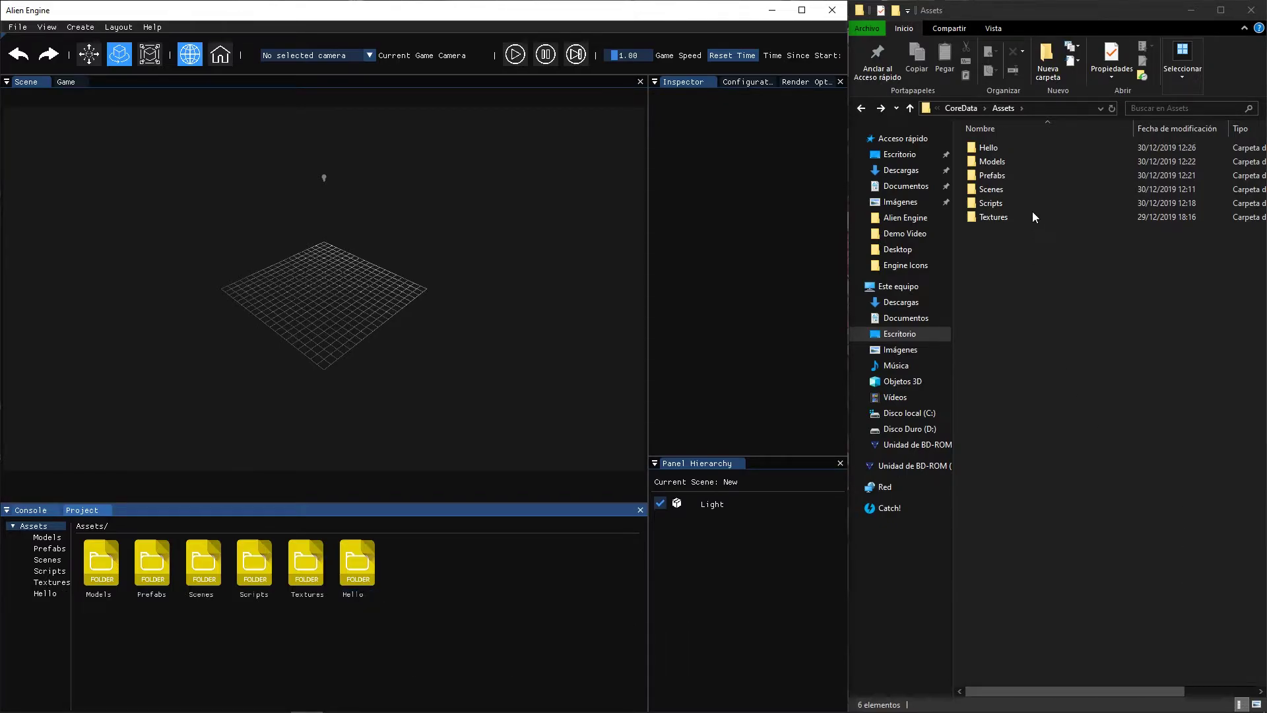
Open Models in both File Explorer and the project, and create a subfolder named Folder inside it.
{"action": "double_click", "coordinate": [993, 150]}
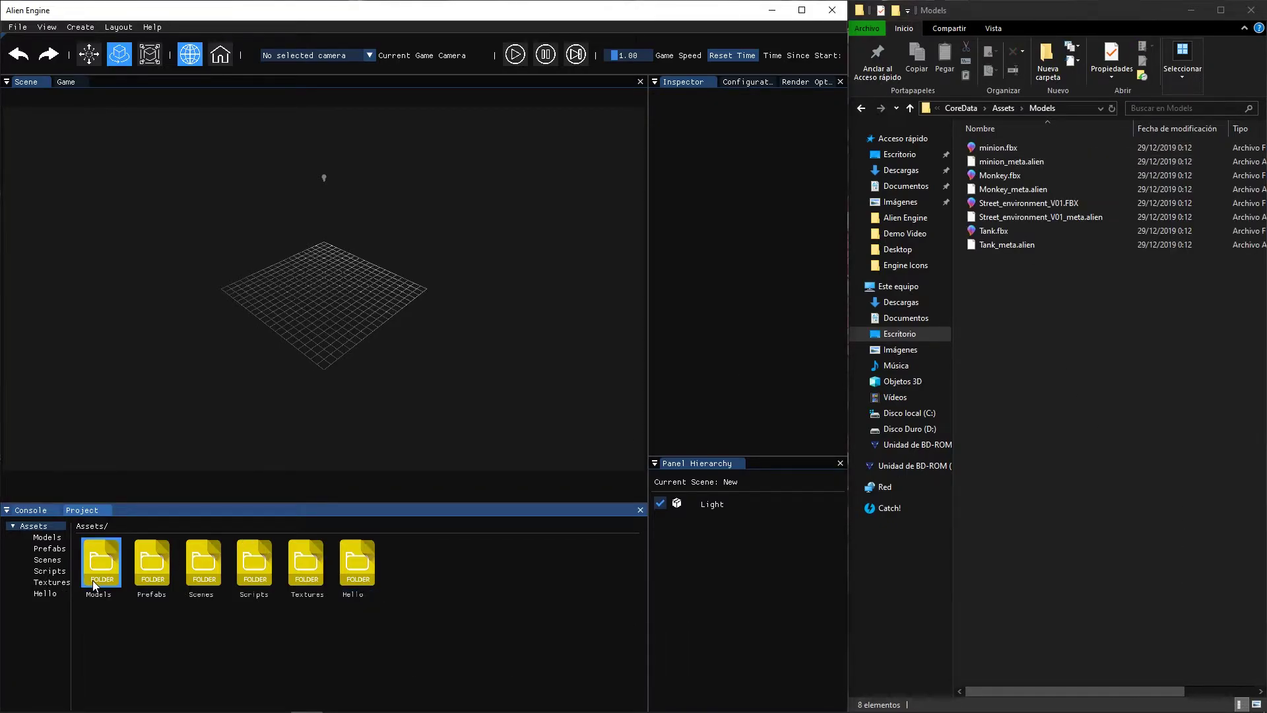
{"action": "double_click", "coordinate": [97, 567]}
{"action": "right_click", "coordinate": [361, 609]}
{"action": "left_click", "coordinate": [400, 628]}
{"action": "double_click", "coordinate": [351, 597]}
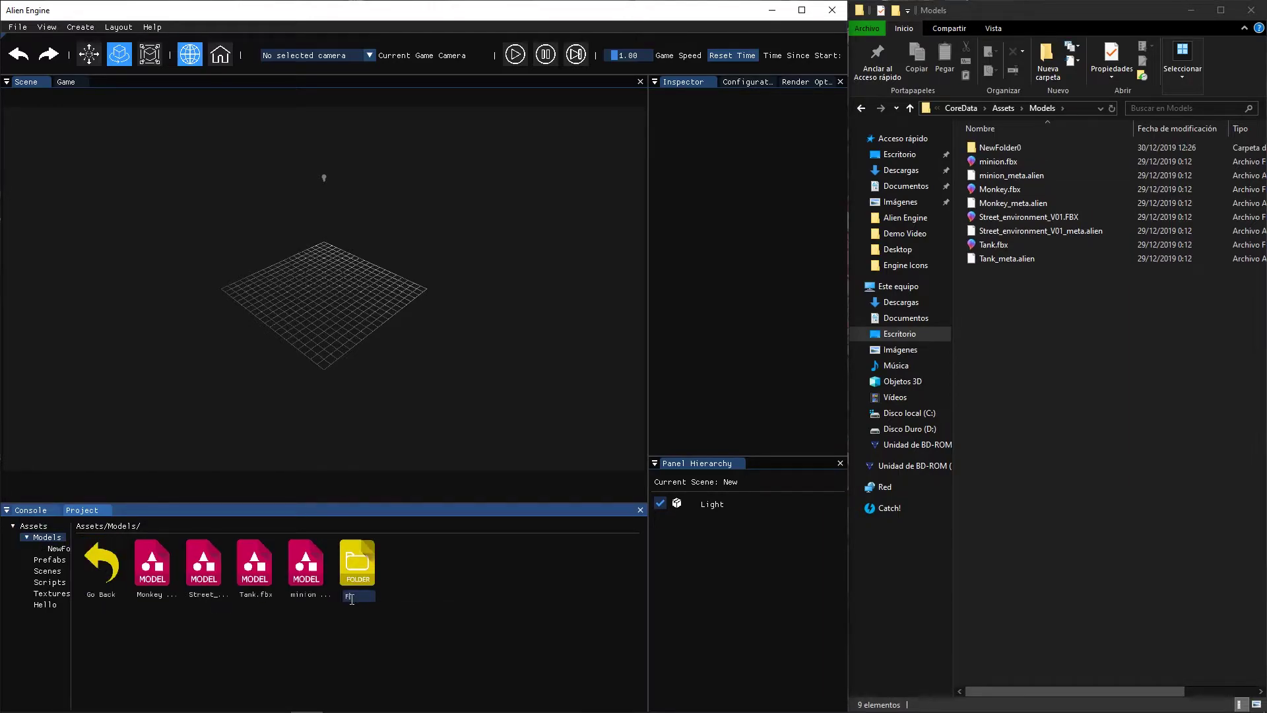
{"action": "key", "text": "Return"}
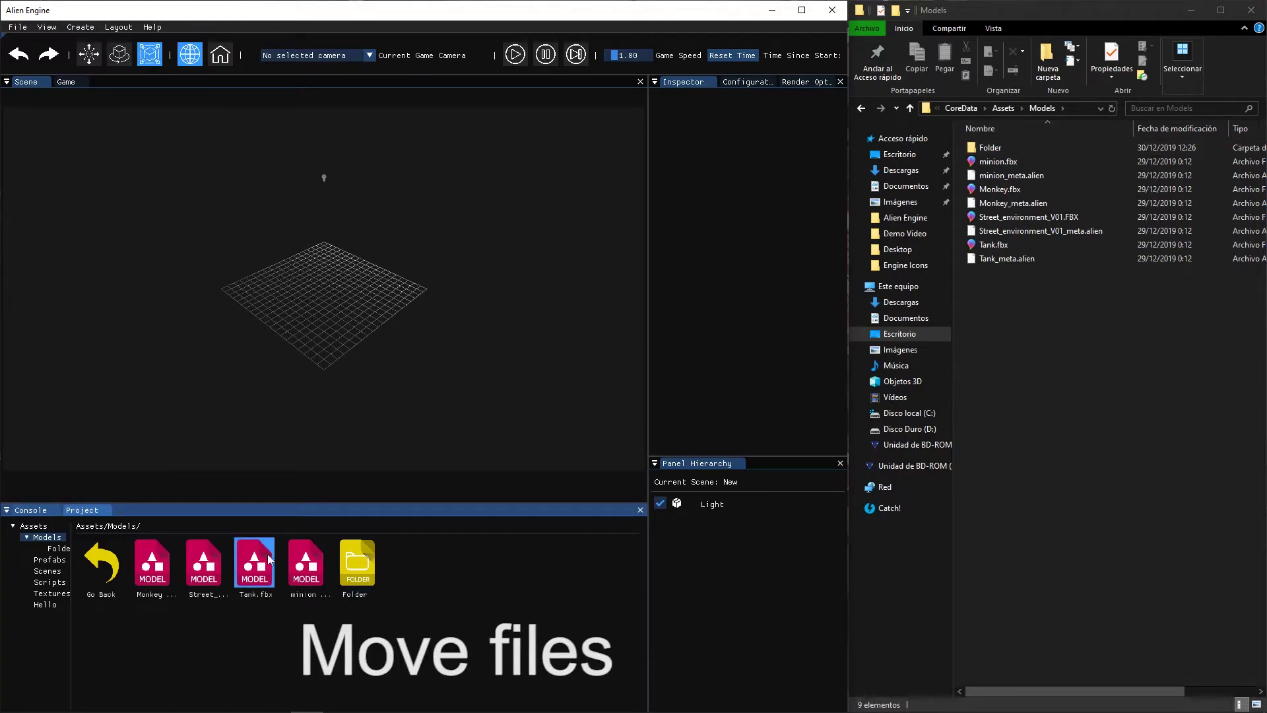
Move the Monkey and minion models into Folder and check its contents in File Explorer.
{"action": "left_click_drag", "start_coordinate": [151, 561], "coordinate": [304, 584]}
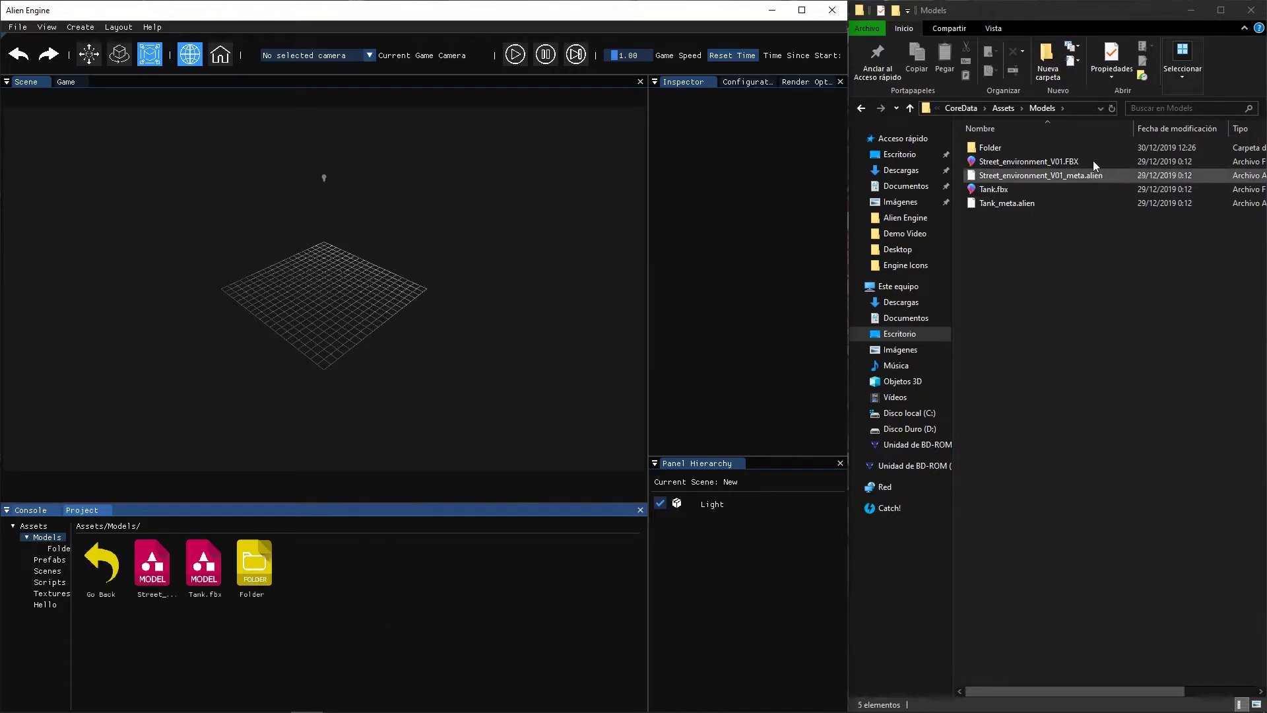
{"action": "double_click", "coordinate": [989, 148]}
{"action": "left_click", "coordinate": [861, 108]}
Move the Monkey and minion models from Folder back into Models and delete Folder.
{"action": "left_click", "coordinate": [261, 575]}
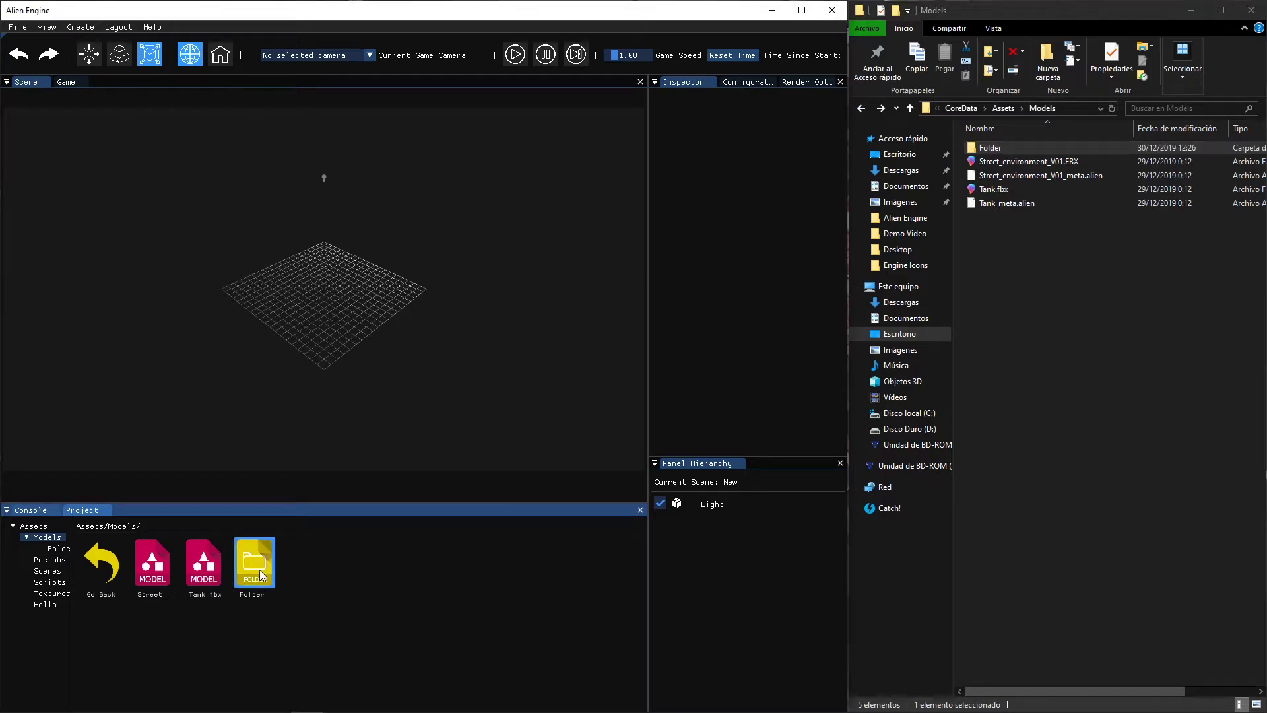
{"action": "double_click", "coordinate": [261, 576]}
{"action": "left_click_drag", "start_coordinate": [152, 566], "coordinate": [109, 576]}
{"action": "double_click", "coordinate": [109, 576]}
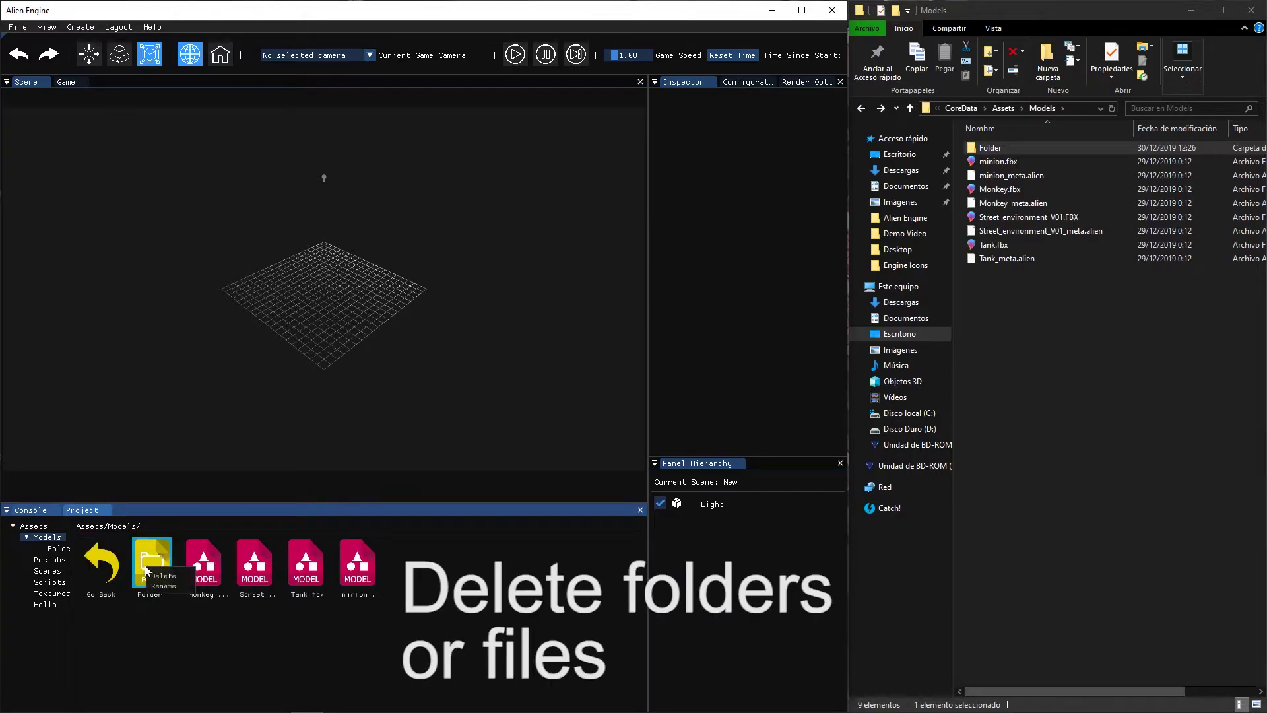
{"action": "key", "text": "Delete"}
{"action": "left_click", "coordinate": [404, 386]}
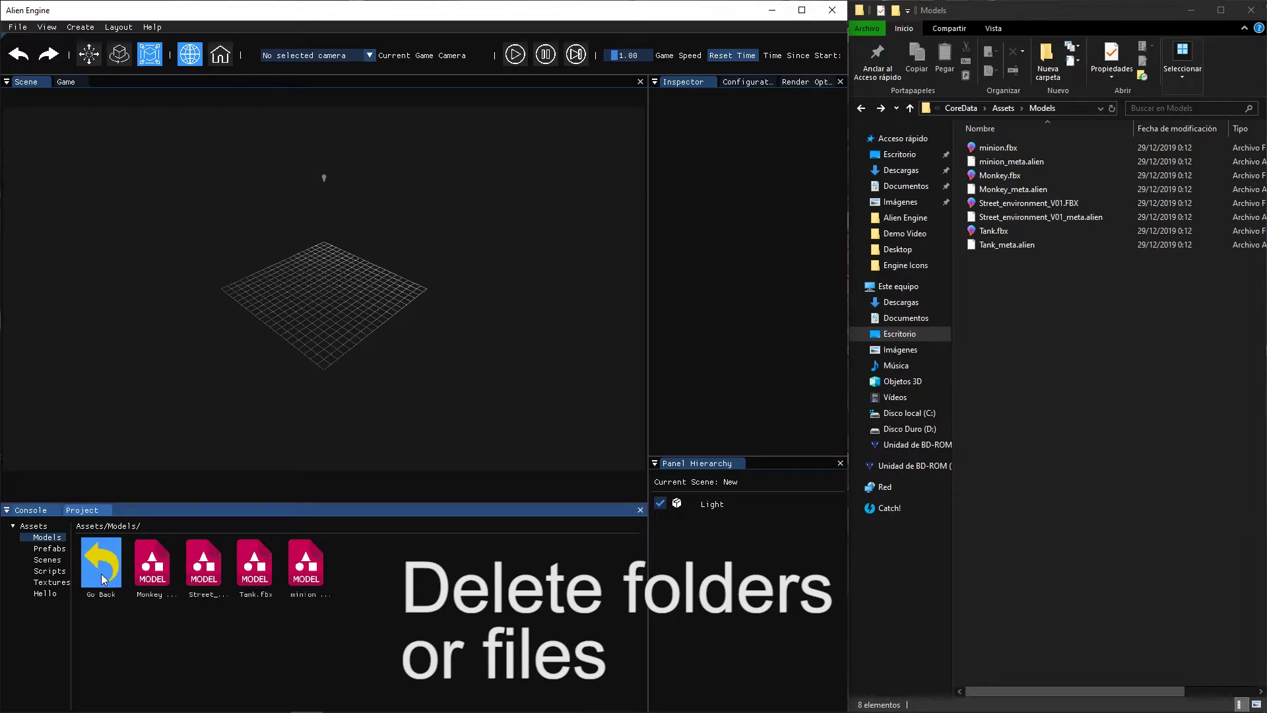
Rename the Monkey model in the Models folder to FBX.
{"action": "left_click", "coordinate": [210, 565]}
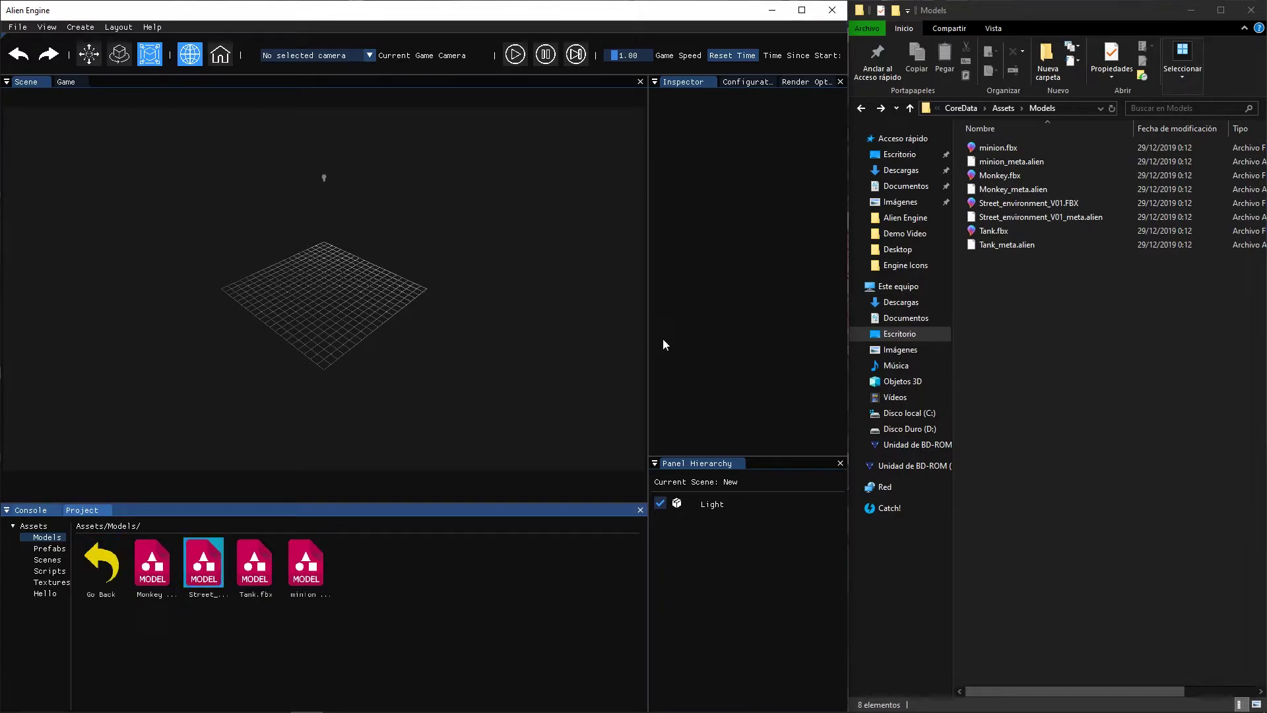
{"action": "right_click", "coordinate": [167, 561]}
{"action": "left_click", "coordinate": [163, 575]}
{"action": "left_click", "coordinate": [154, 599]}
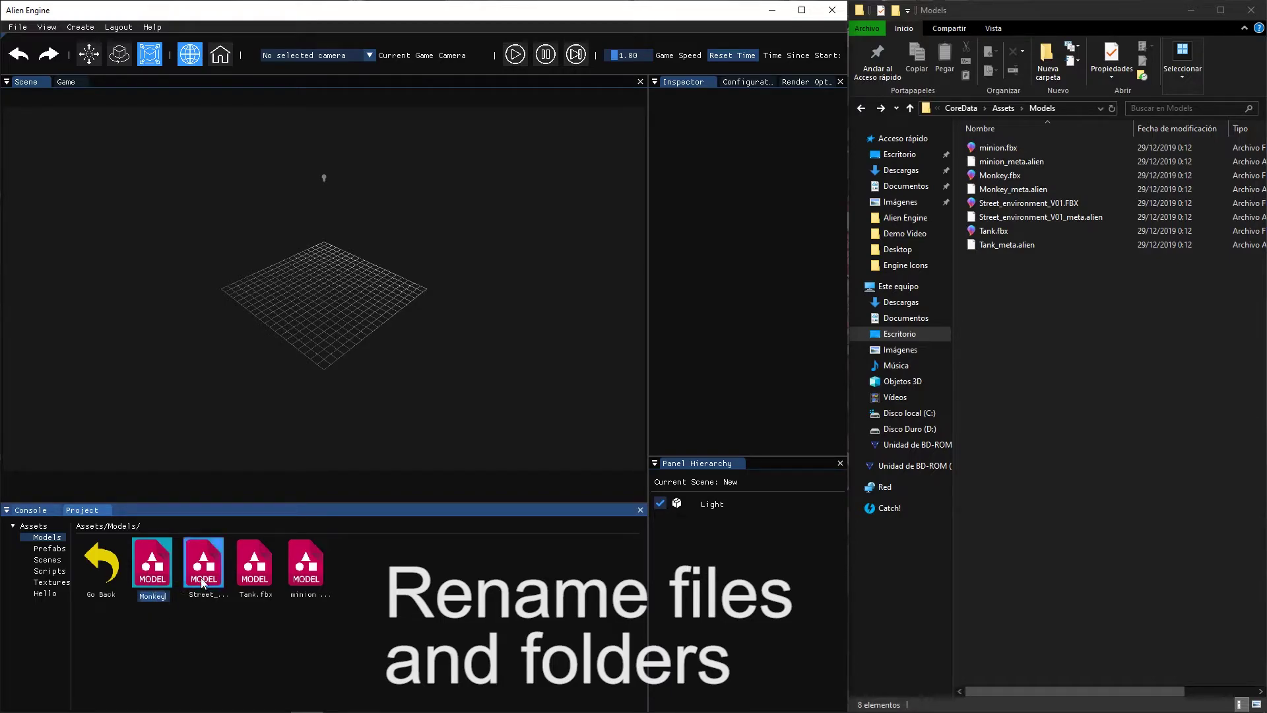
{"action": "type", "text": "FBX"}
{"action": "key", "text": "Return"}
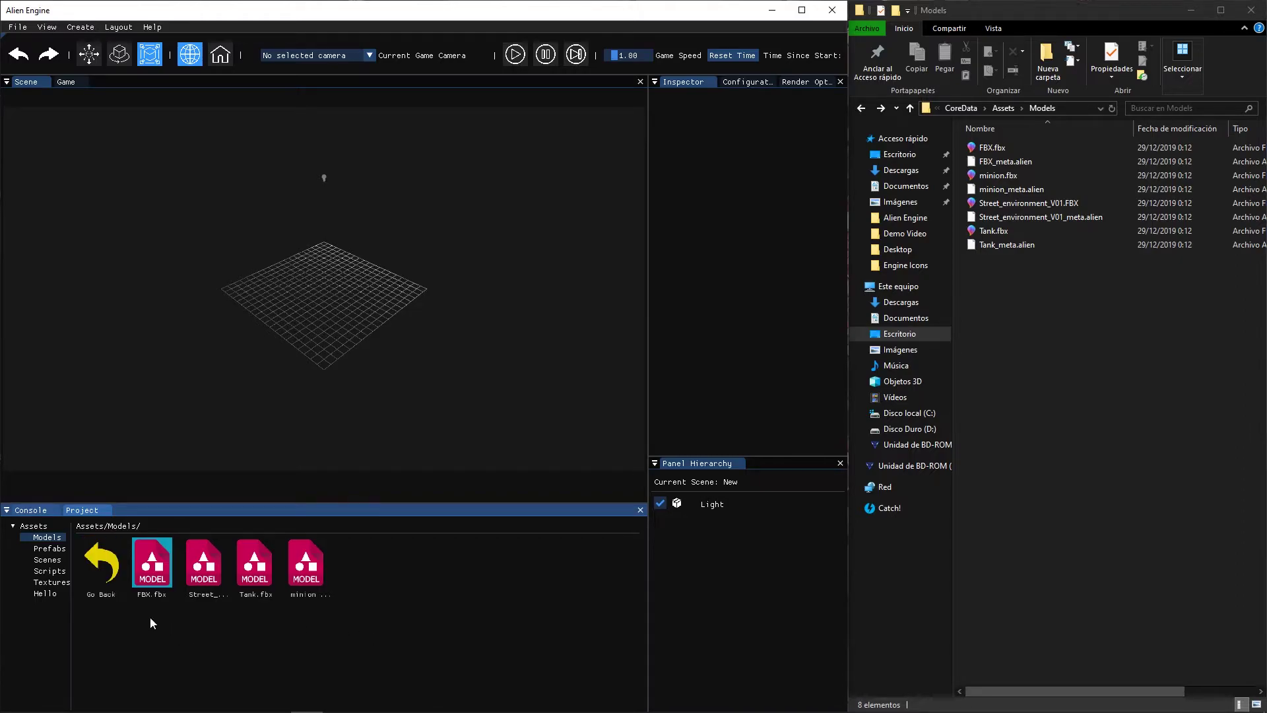
Place the FBX.fbx model in the scene and clear the selection.
{"action": "left_click_drag", "start_coordinate": [153, 559], "coordinate": [404, 314]}
{"action": "left_click", "coordinate": [424, 414]}
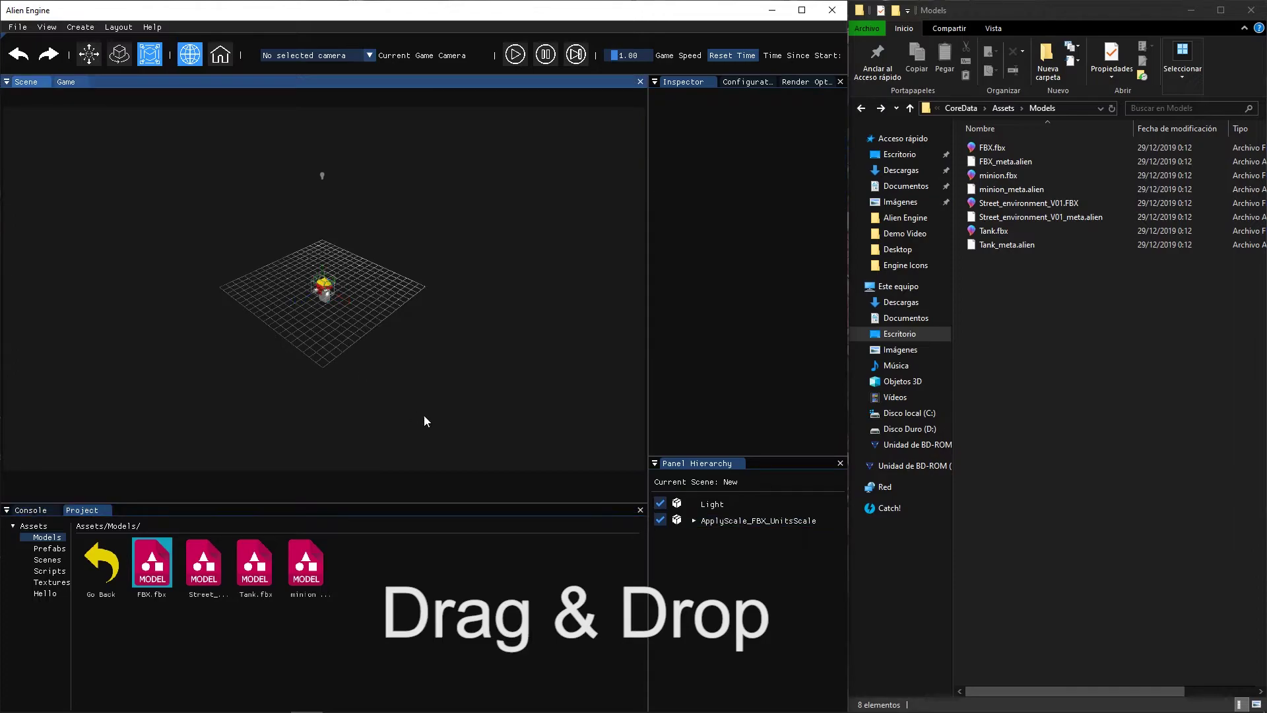
Save the ApplyScale_FBX_UnitsScale object from the scene as a prefab in the Prefabs folder.
{"action": "left_click", "coordinate": [112, 571]}
{"action": "double_click", "coordinate": [151, 561]}
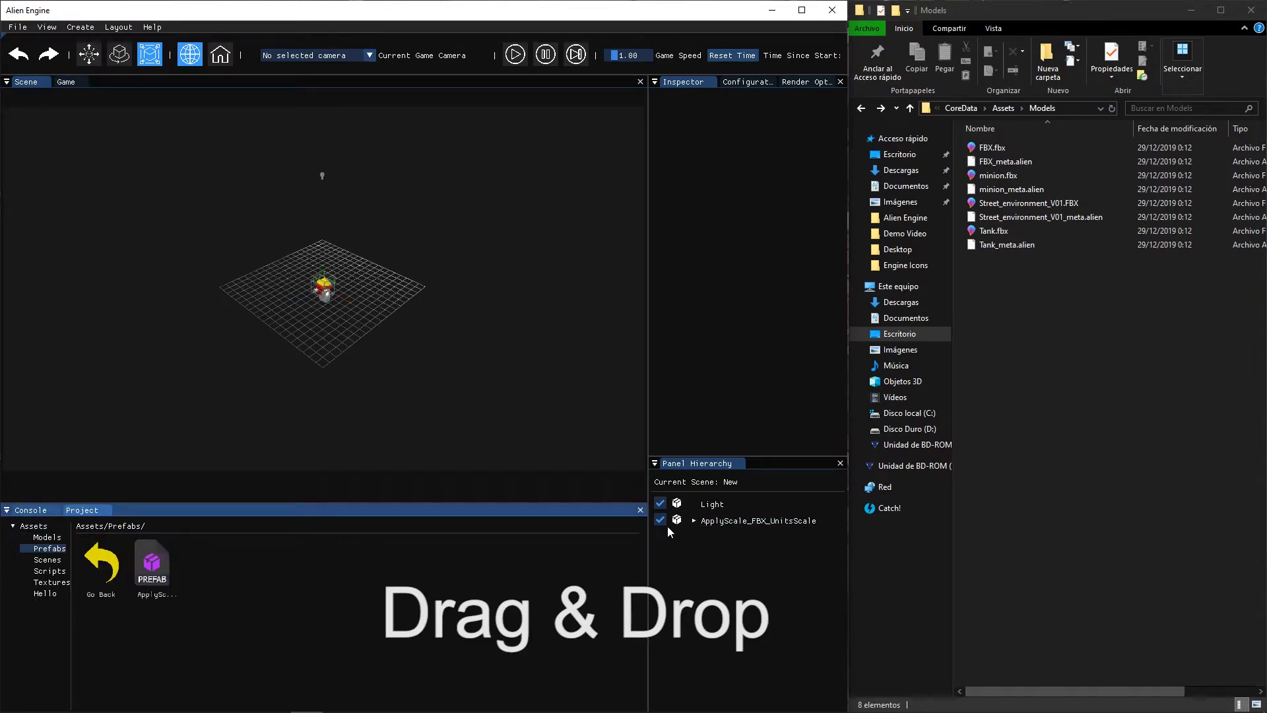
{"action": "left_click_drag", "start_coordinate": [727, 518], "coordinate": [410, 575]}
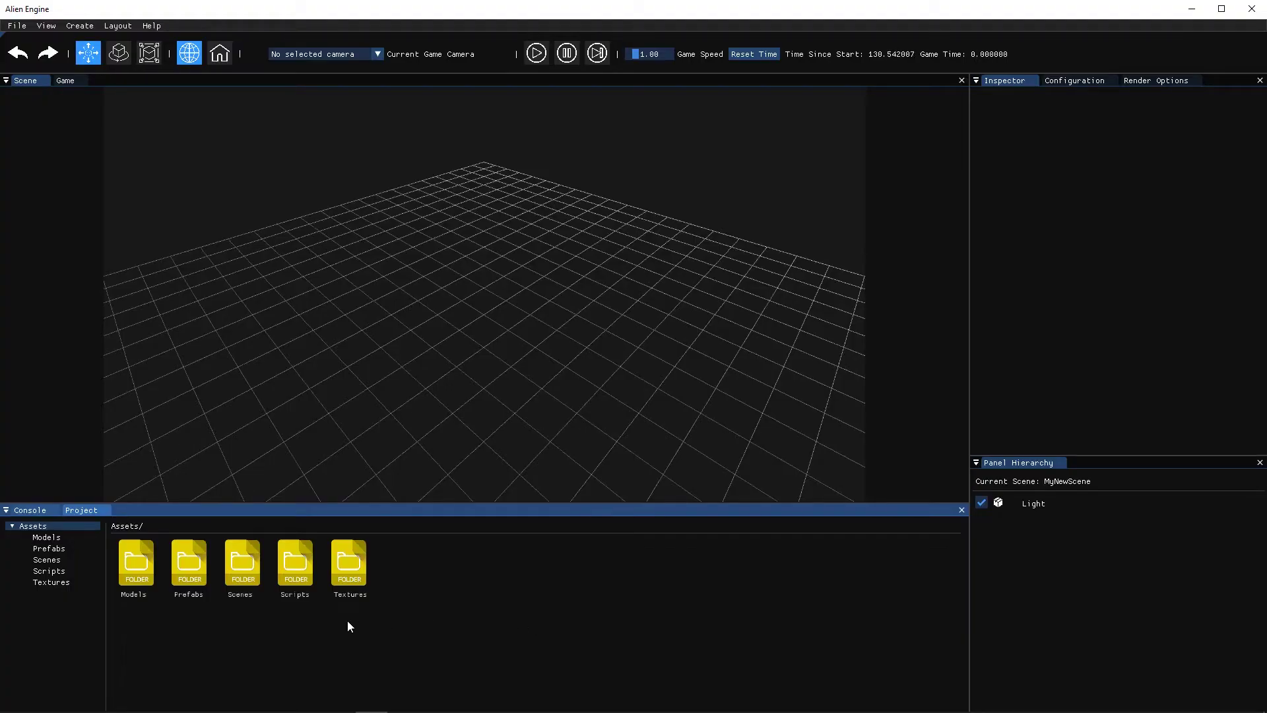
Place the Bullet prefab in the scene, raised to about Y 3.04 and rotated about -90.6 around X.
{"action": "double_click", "coordinate": [189, 563]}
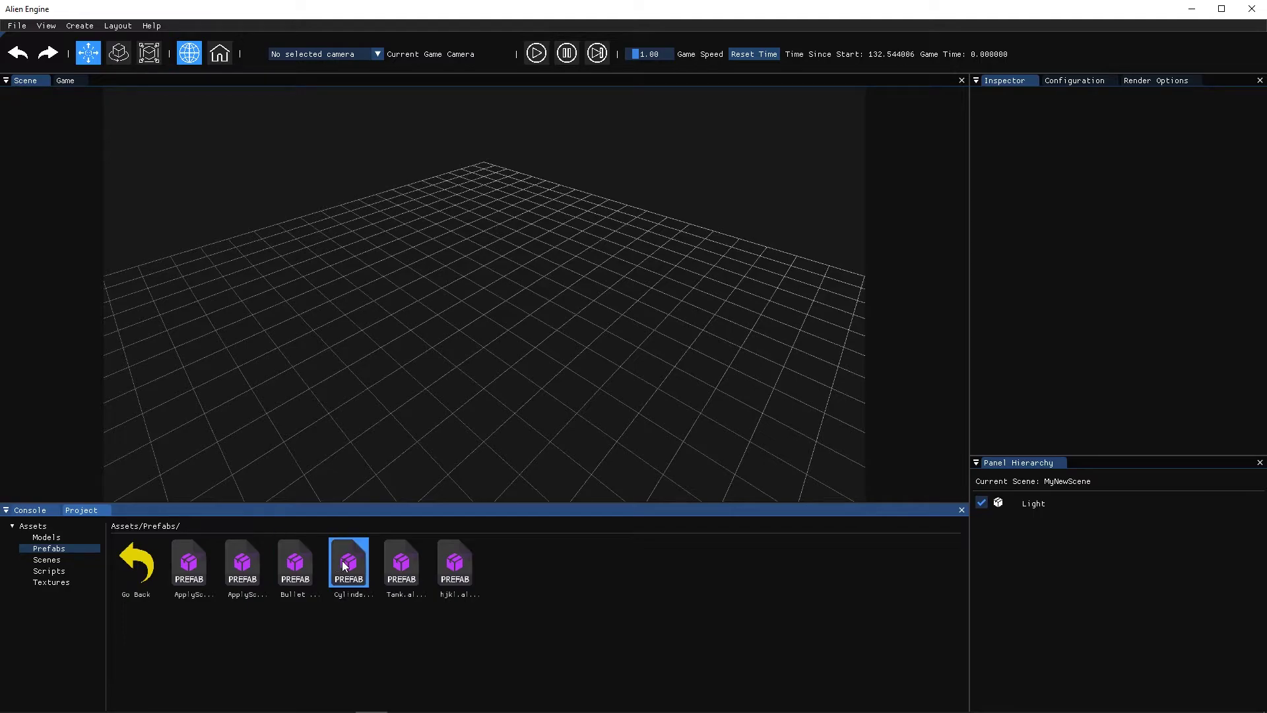
{"action": "left_click_drag", "start_coordinate": [312, 561], "coordinate": [673, 433]}
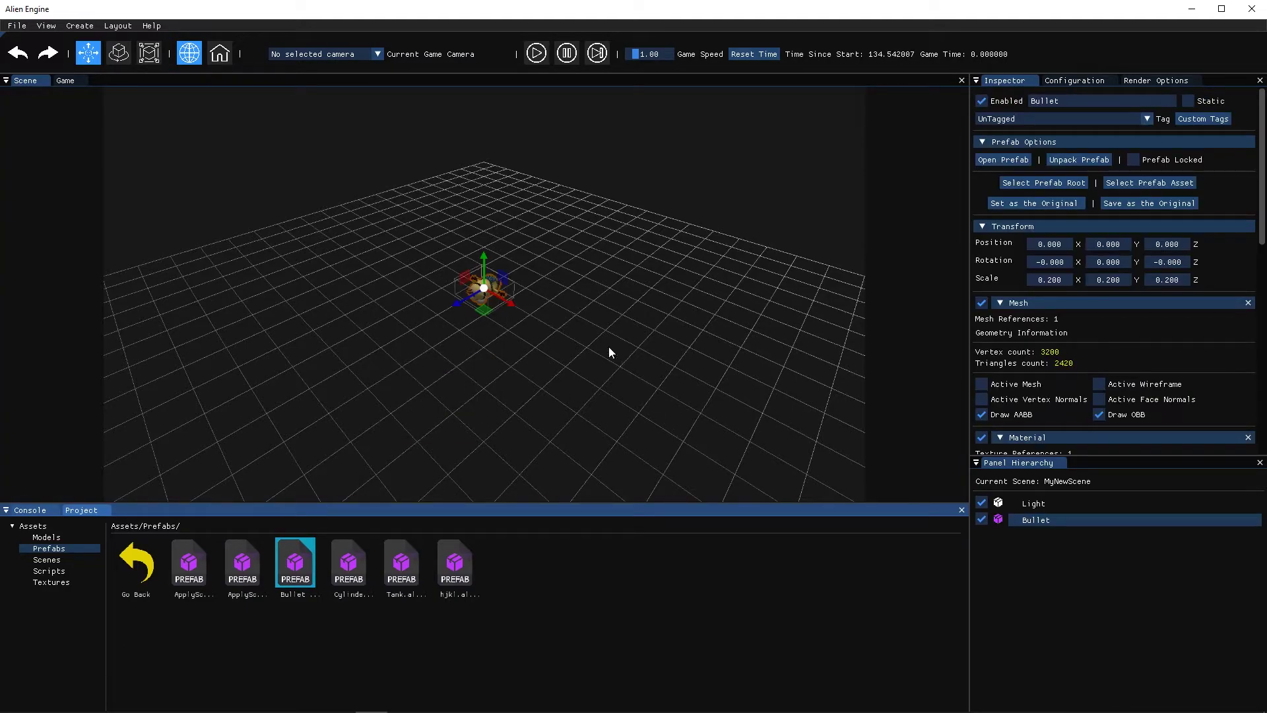
{"action": "left_click_drag", "start_coordinate": [486, 260], "coordinate": [560, 113]}
{"action": "key", "text": "e"}
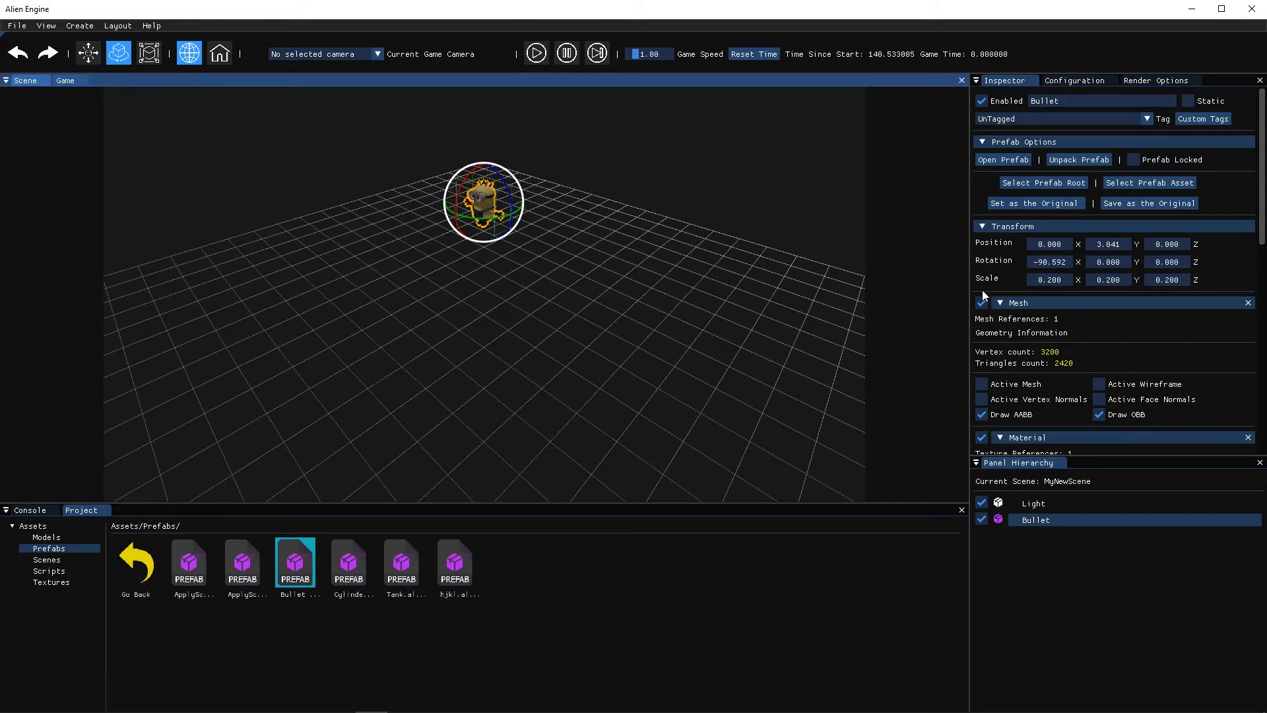
Remove the Material component from the Bullet object, and delete the object from the scene.
{"action": "scroll", "coordinate": [1055, 287], "scroll_direction": "down", "scroll_amount": 3}
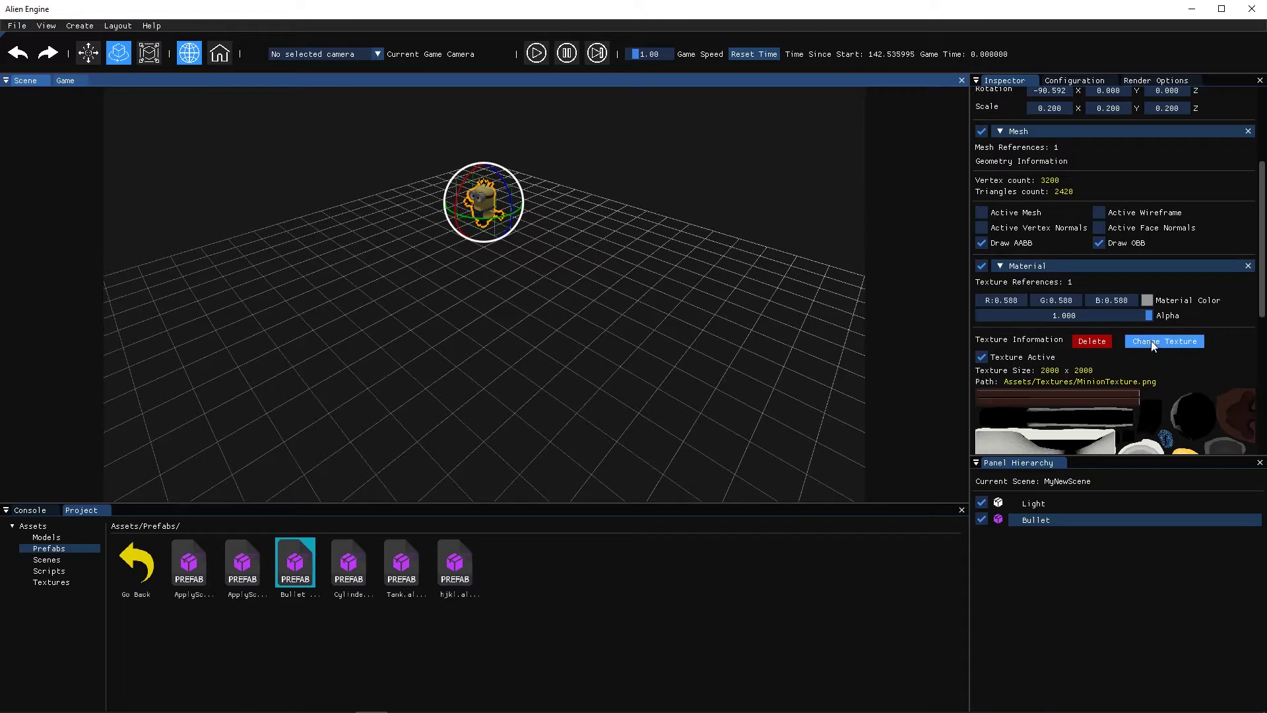
{"action": "left_click", "coordinate": [1247, 266]}
{"action": "left_click", "coordinate": [619, 374]}
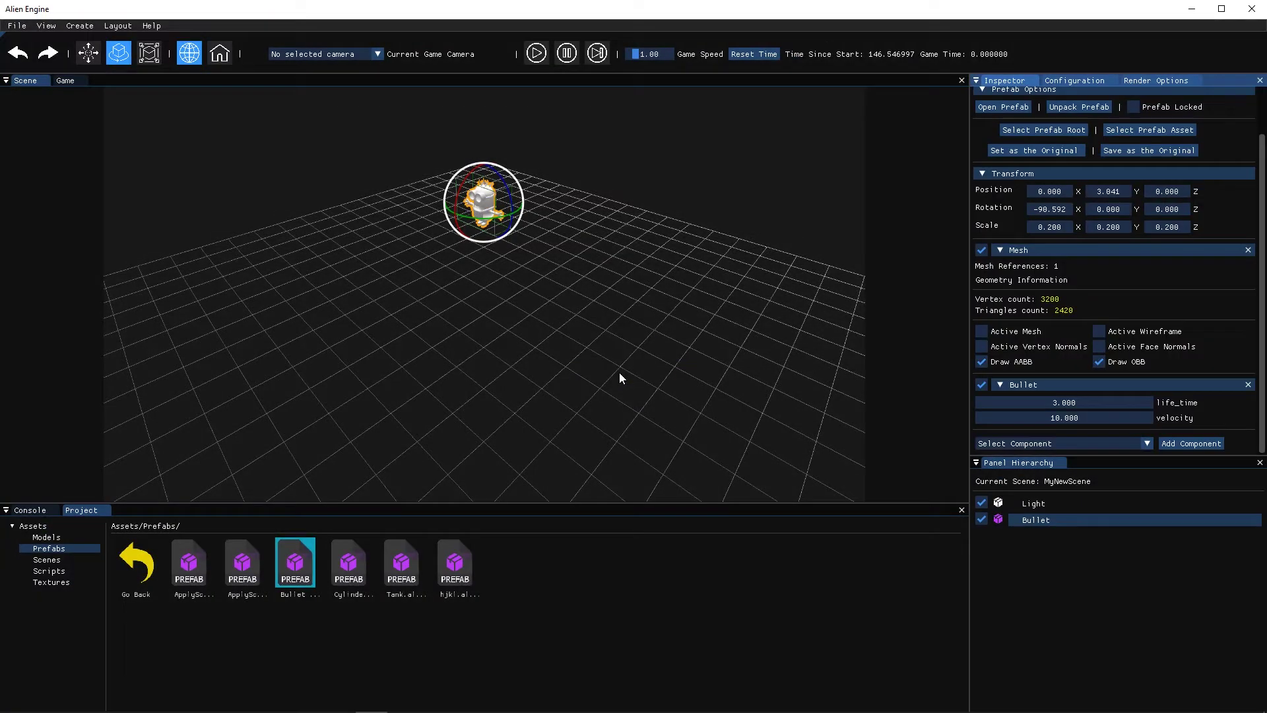
{"action": "key", "text": "Delete"}
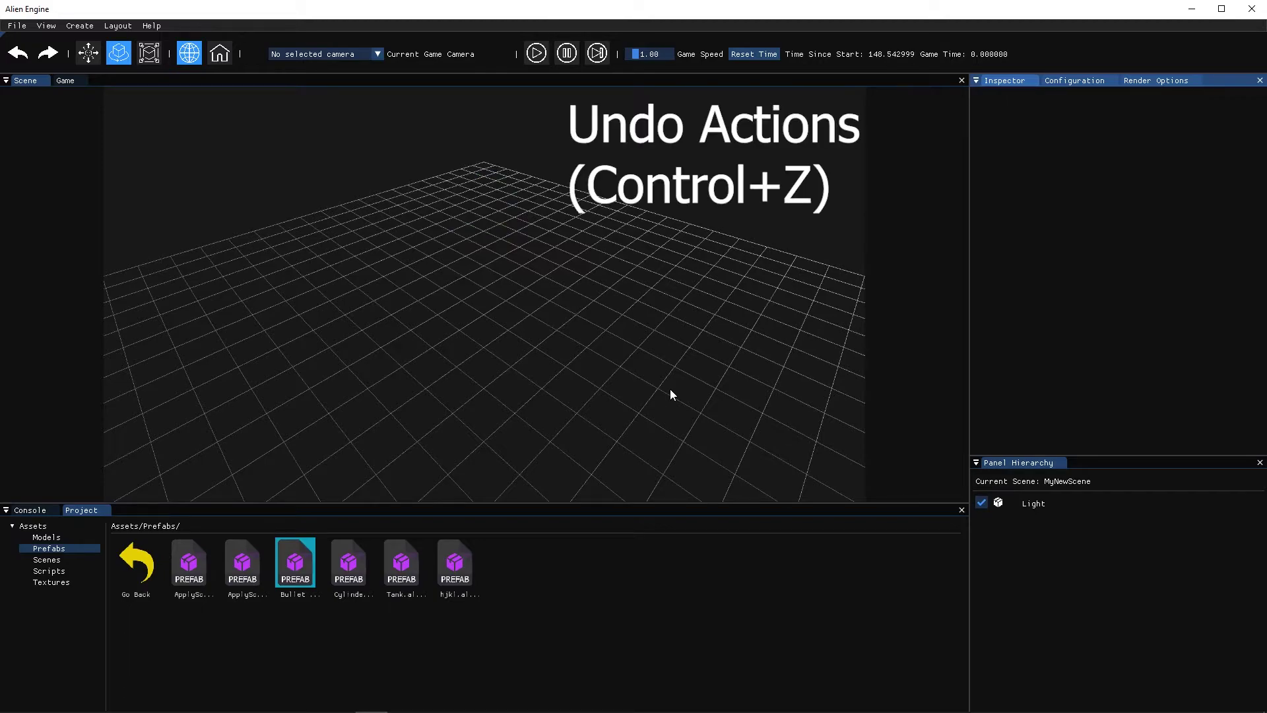
Undo the Bullet's deletion, Material removal, rotation and move.
{"action": "key", "text": "ctrl+z"}
{"action": "key", "text": "ctrl+z"}
{"action": "key", "text": "ctrl+z"}
{"action": "key", "text": "ctrl+z"}
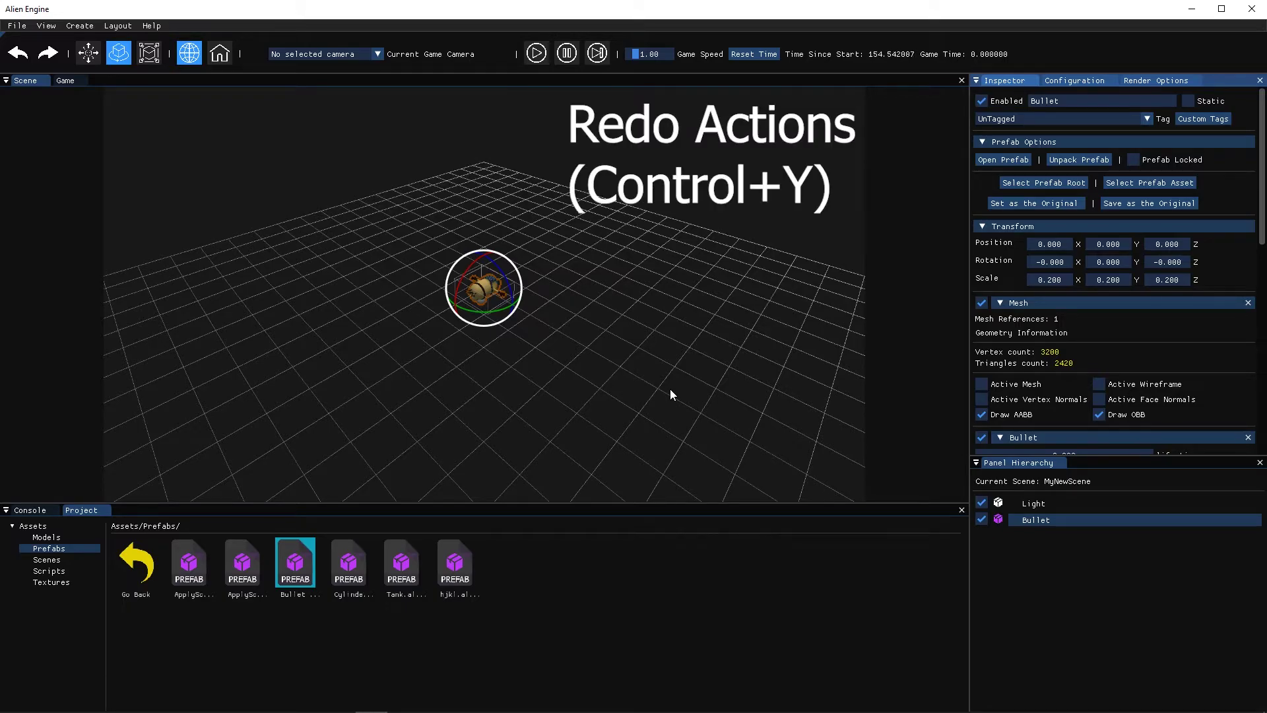
Redo the Bullet's move, rotation, Material removal and deletion.
{"action": "key", "text": "ctrl+y"}
{"action": "key", "text": "ctrl+y"}
{"action": "key", "text": "ctrl+y"}
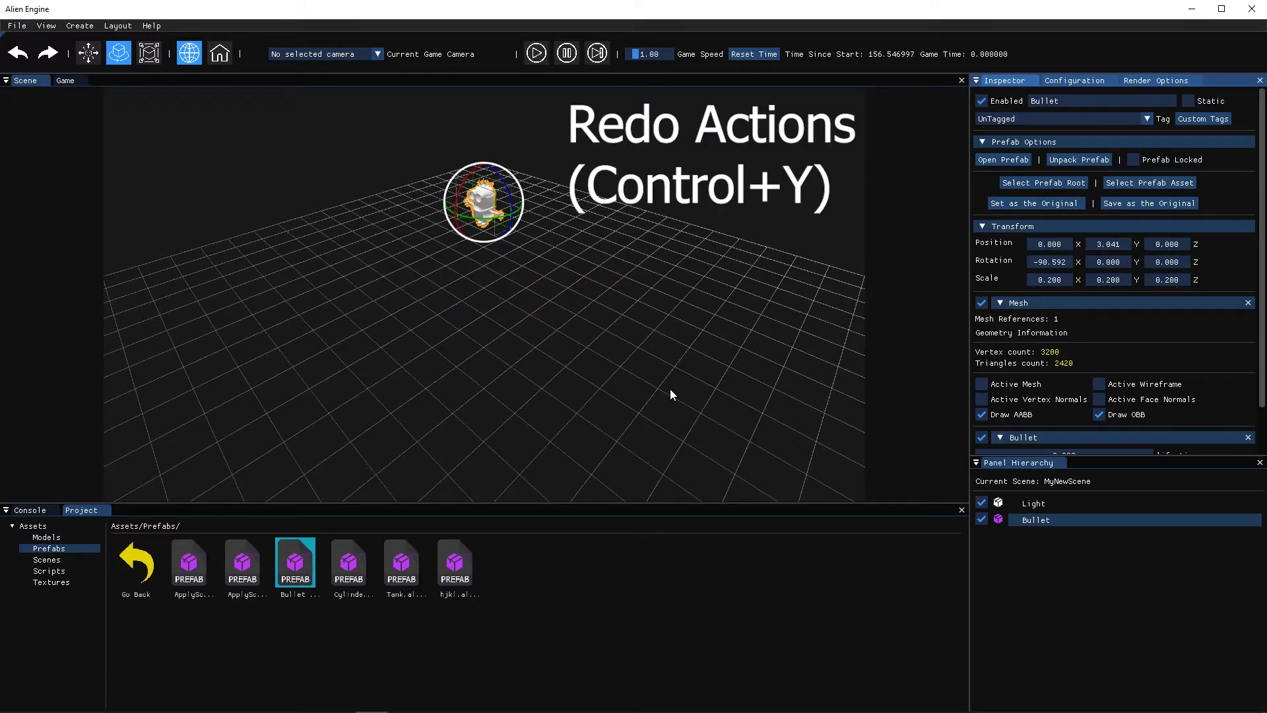
{"action": "key", "text": "ctrl+y"}
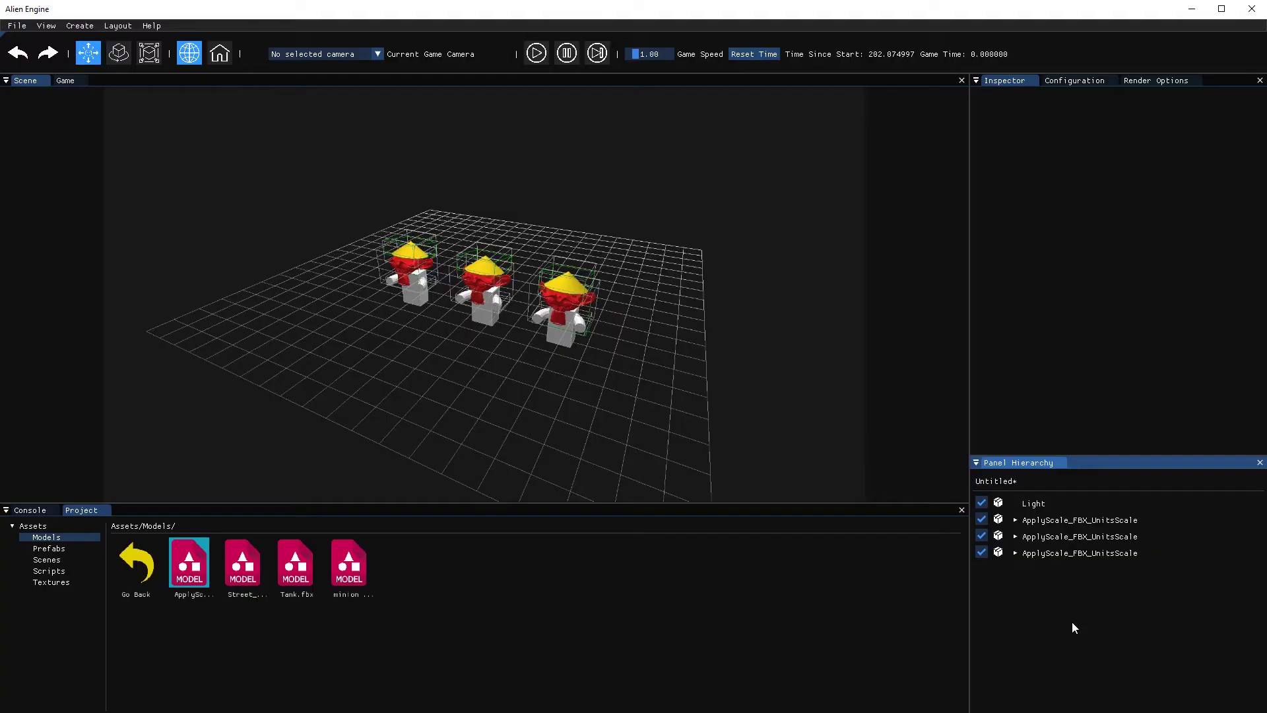
Duplicate the three ApplyScale_FBX_UnitsScale objects together and move the copies to about Z -4.13.
{"action": "left_click", "coordinate": [1081, 526], "text": "ctrl"}
{"action": "left_click", "coordinate": [1084, 536], "text": "ctrl"}
{"action": "left_click", "coordinate": [1090, 552], "text": "ctrl"}
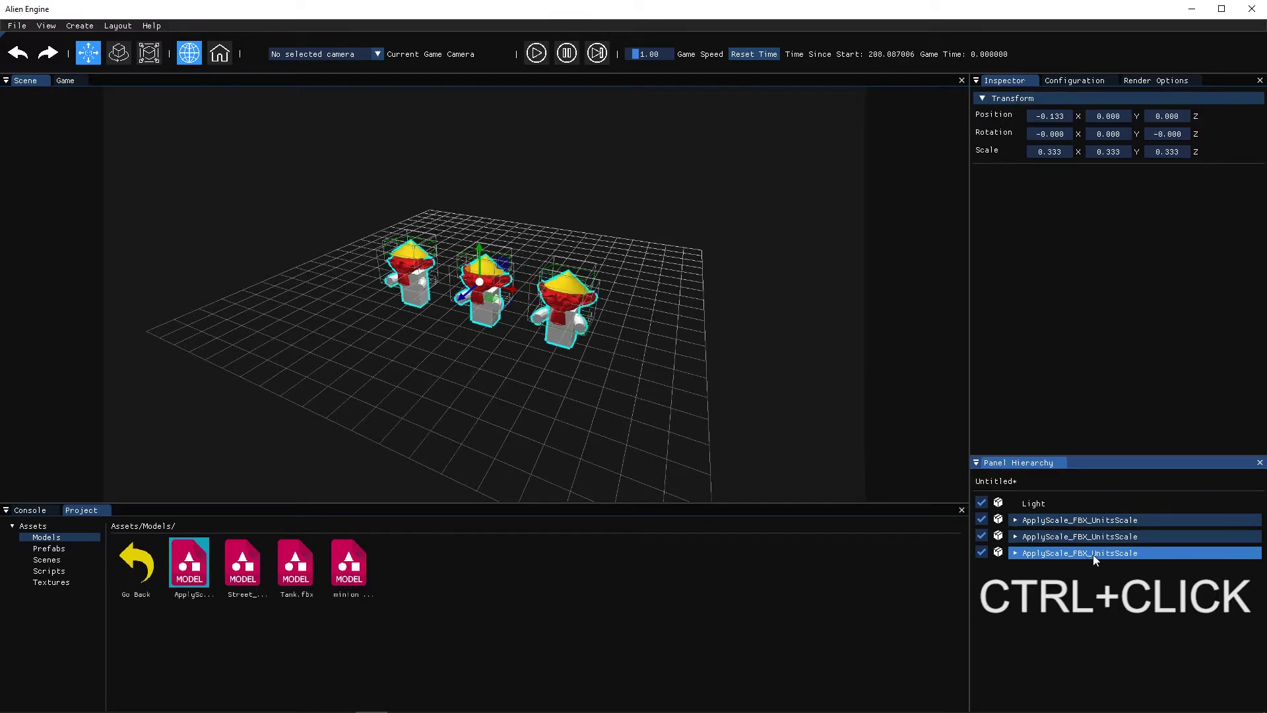
{"action": "key", "text": "ctrl+d"}
{"action": "left_click_drag", "start_coordinate": [484, 302], "coordinate": [496, 259]}
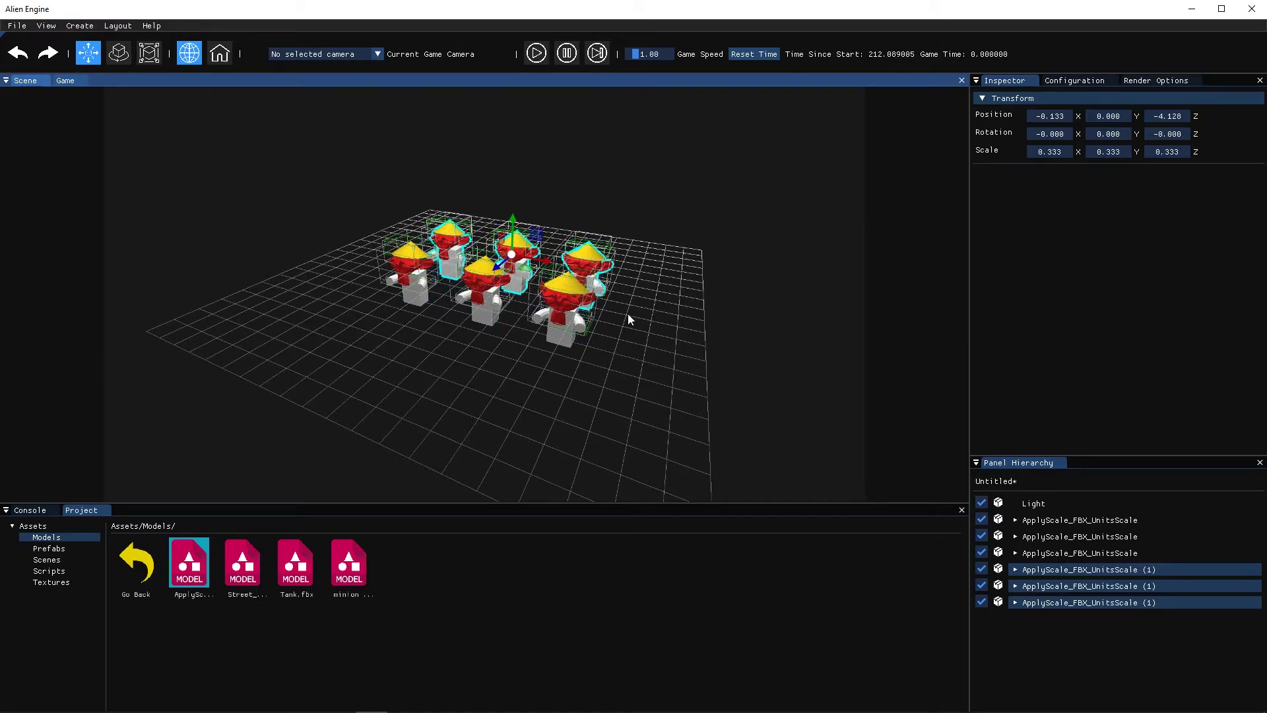
Add the three original models to the selection, rotate all six together and return to the Move tool.
{"action": "left_click", "coordinate": [1076, 521], "text": "ctrl"}
{"action": "left_click", "coordinate": [1075, 537], "text": "ctrl"}
{"action": "left_click", "coordinate": [1075, 553], "text": "ctrl"}
{"action": "key", "text": "e"}
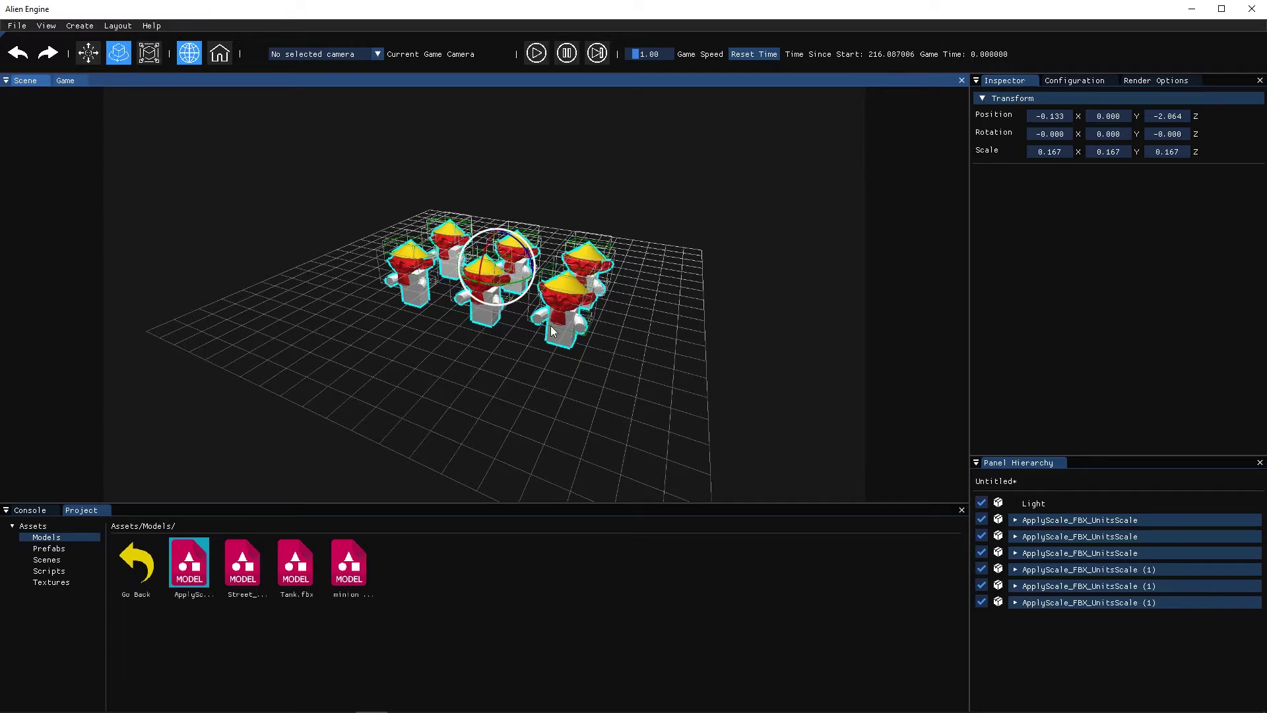
{"action": "left_click_drag", "start_coordinate": [488, 304], "coordinate": [572, 363]}
{"action": "key", "text": "w"}
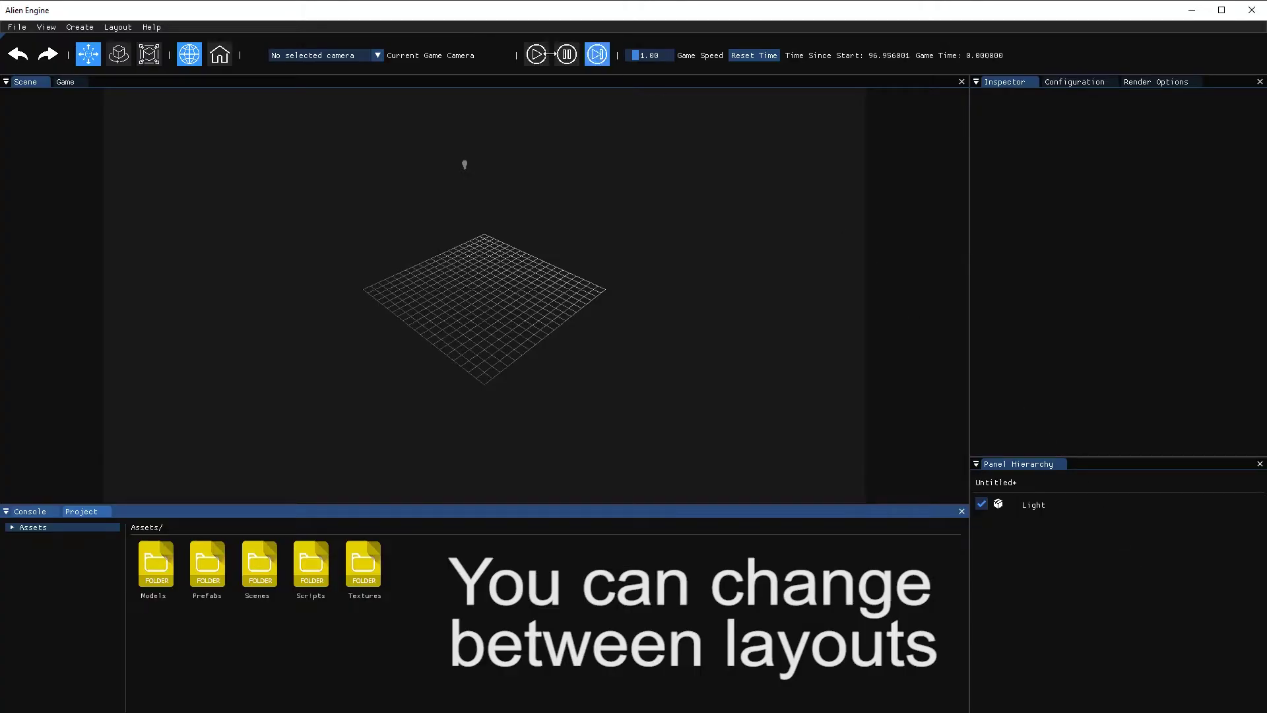
Switch the workspace to the second saved layout, followed by the Default layout.
{"action": "left_click", "coordinate": [117, 26]}
{"action": "mouse_move", "coordinate": [181, 74]}
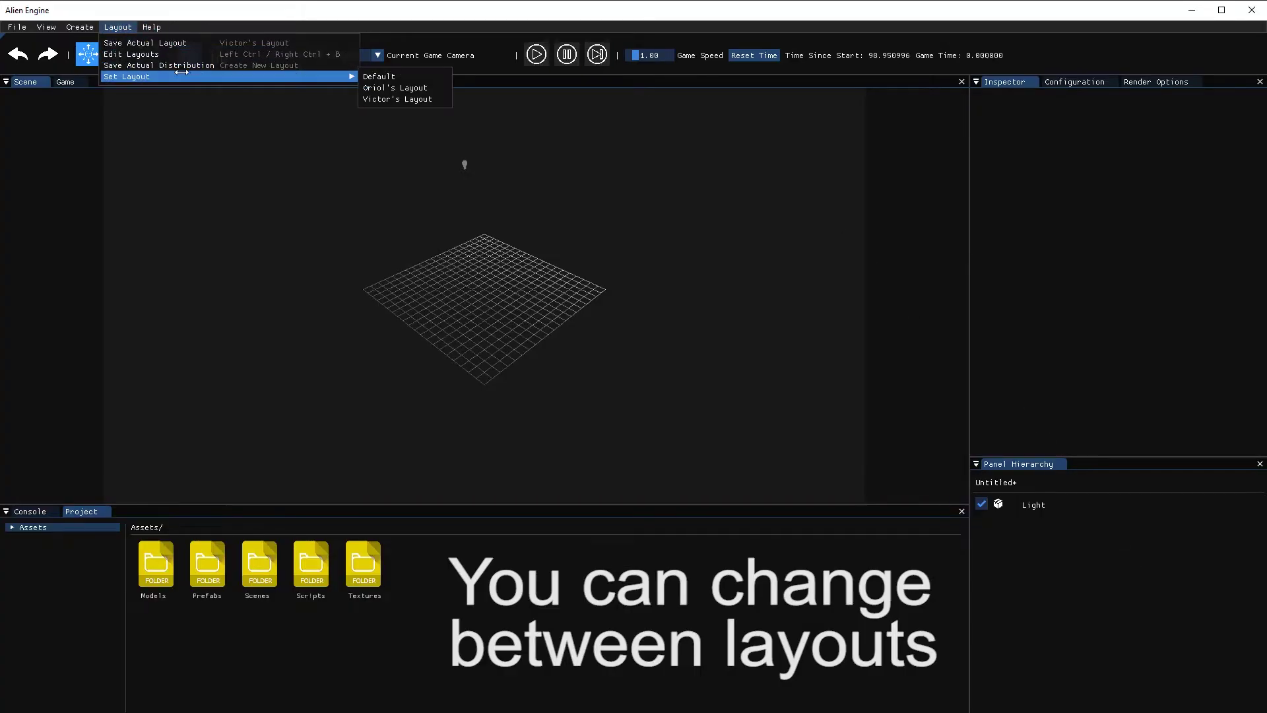
{"action": "left_click", "coordinate": [399, 87]}
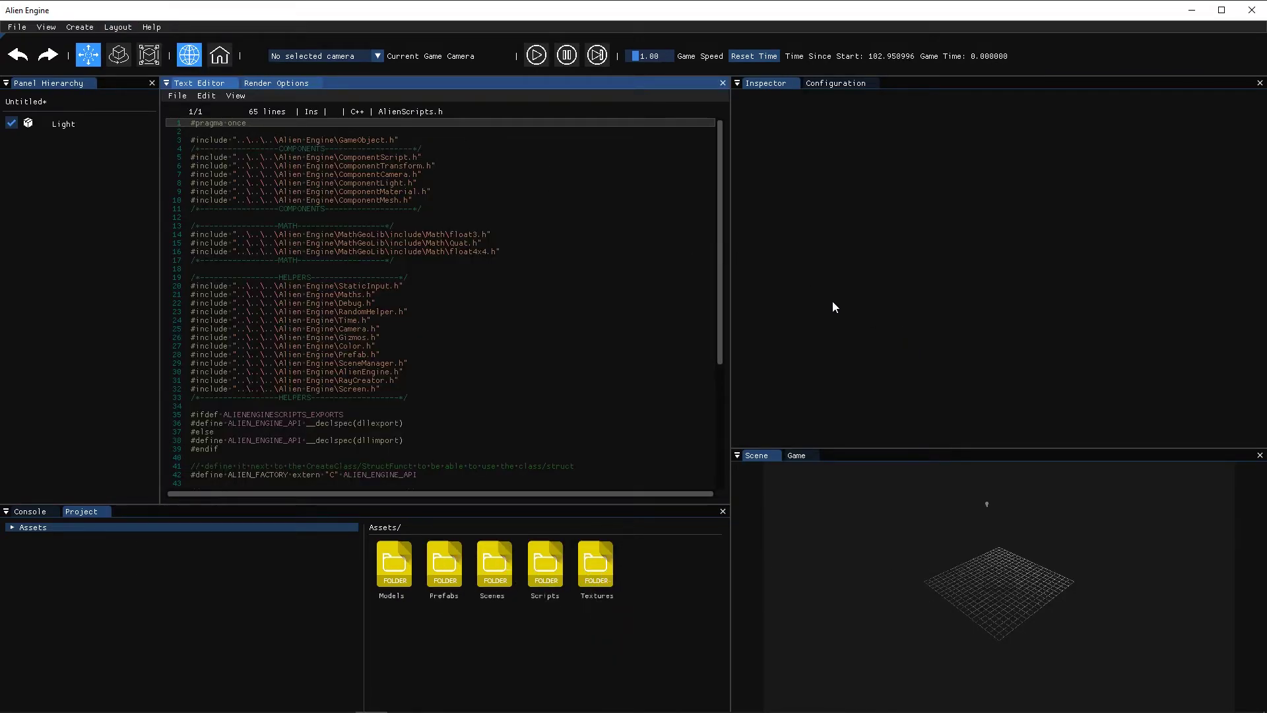
{"action": "left_click", "coordinate": [117, 27]}
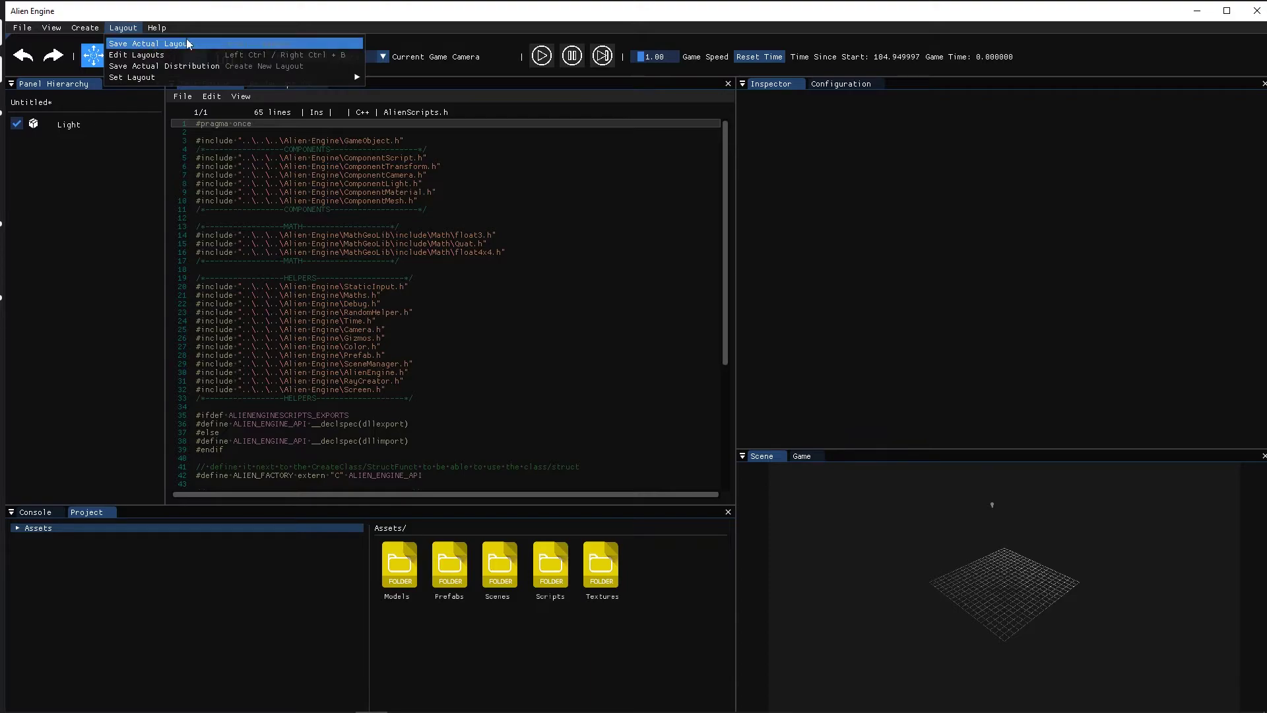
{"action": "mouse_move", "coordinate": [190, 79]}
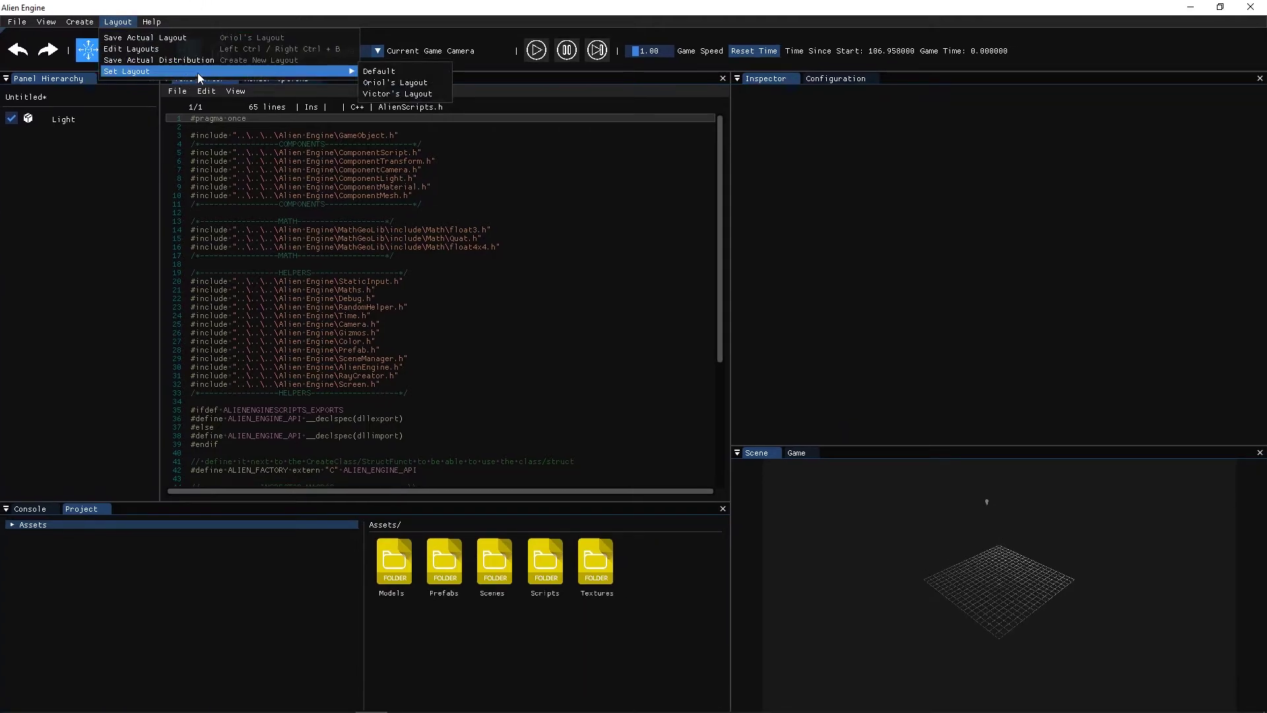
{"action": "left_click", "coordinate": [404, 71]}
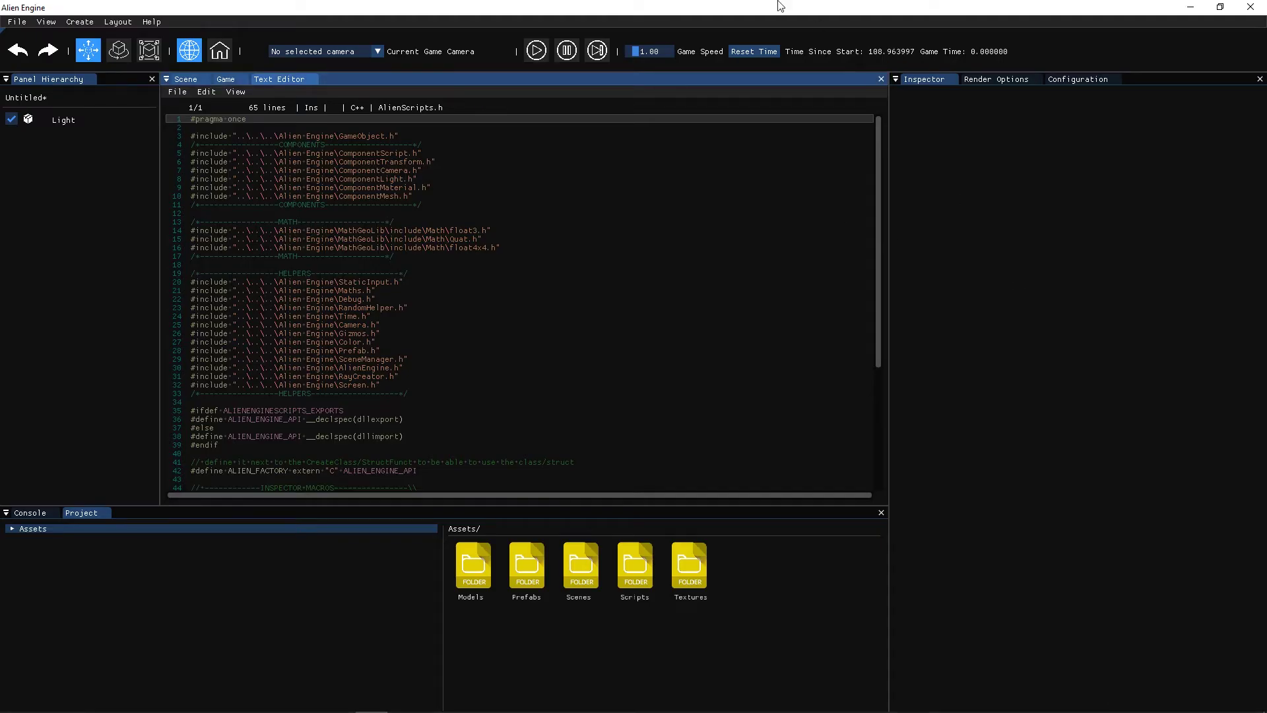
Switch the workspace to the third saved layout in the list.
{"action": "left_click", "coordinate": [117, 22]}
{"action": "mouse_move", "coordinate": [163, 72]}
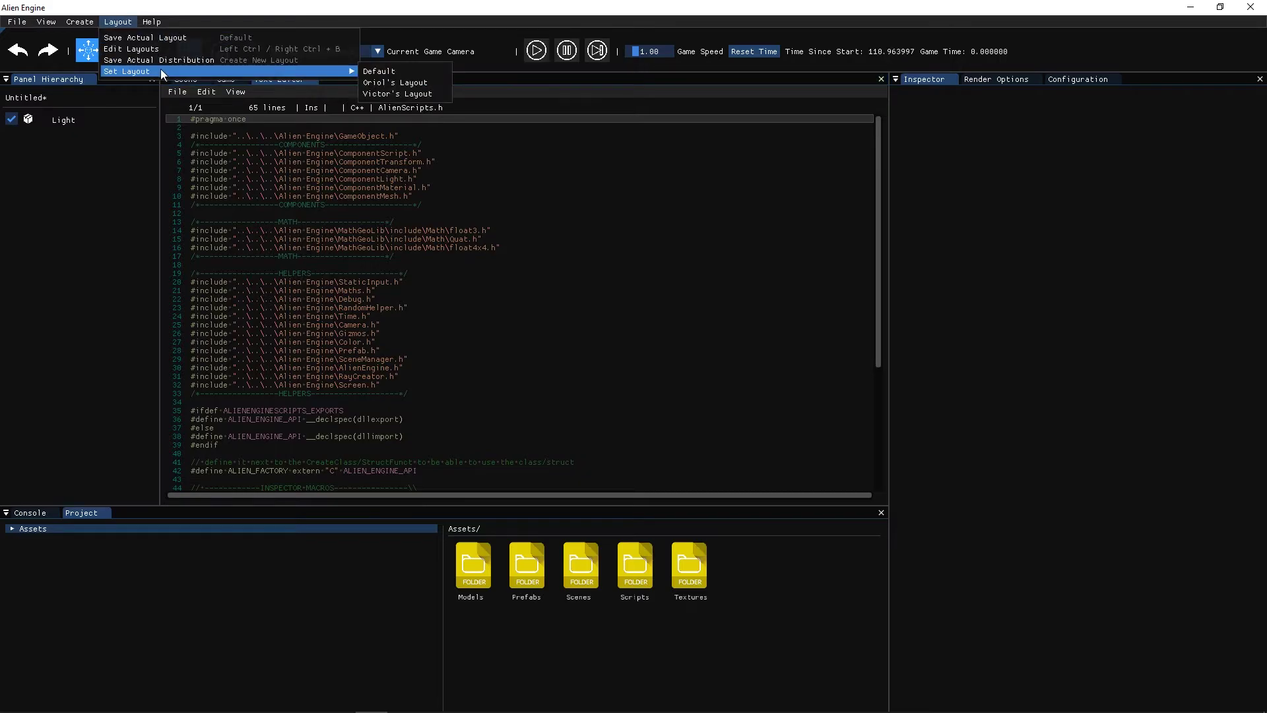
{"action": "left_click", "coordinate": [393, 93]}
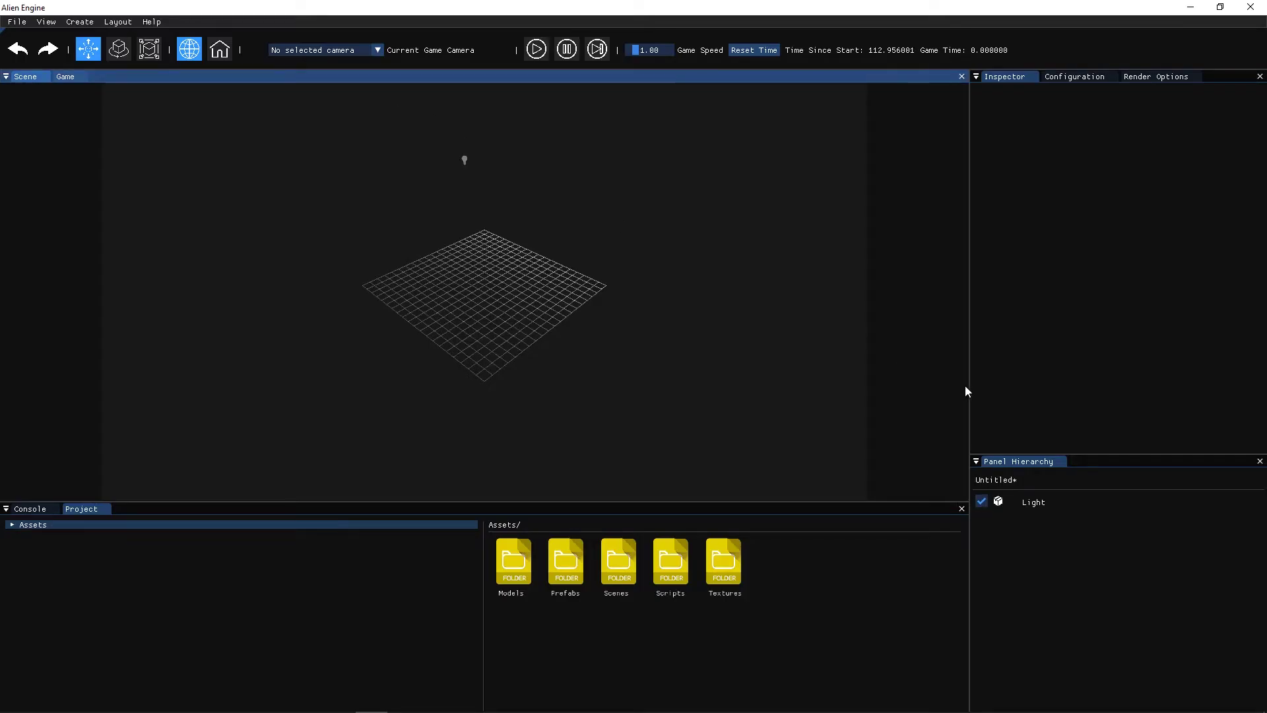
Close the Inspector and enlarge the Scene view by shrinking the surrounding Configuration, Hierarchy and Project areas.
{"action": "left_click_drag", "start_coordinate": [968, 385], "coordinate": [1162, 384]}
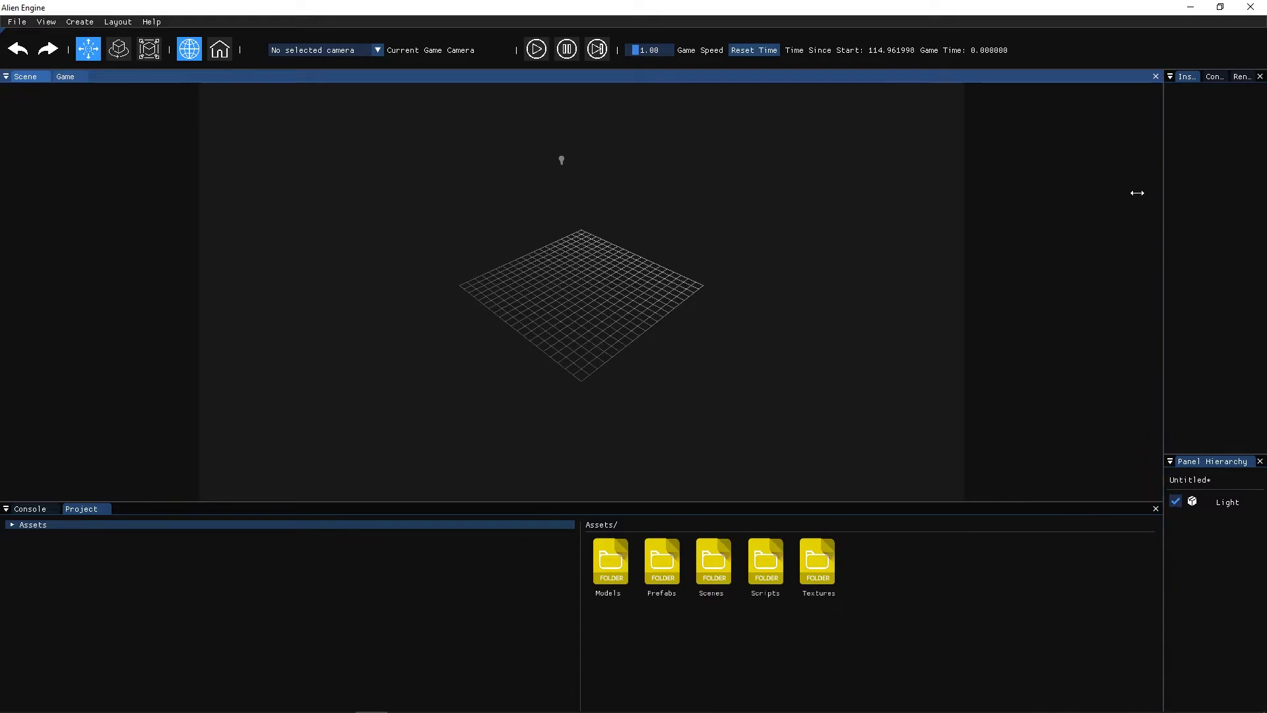
{"action": "left_click", "coordinate": [1194, 77]}
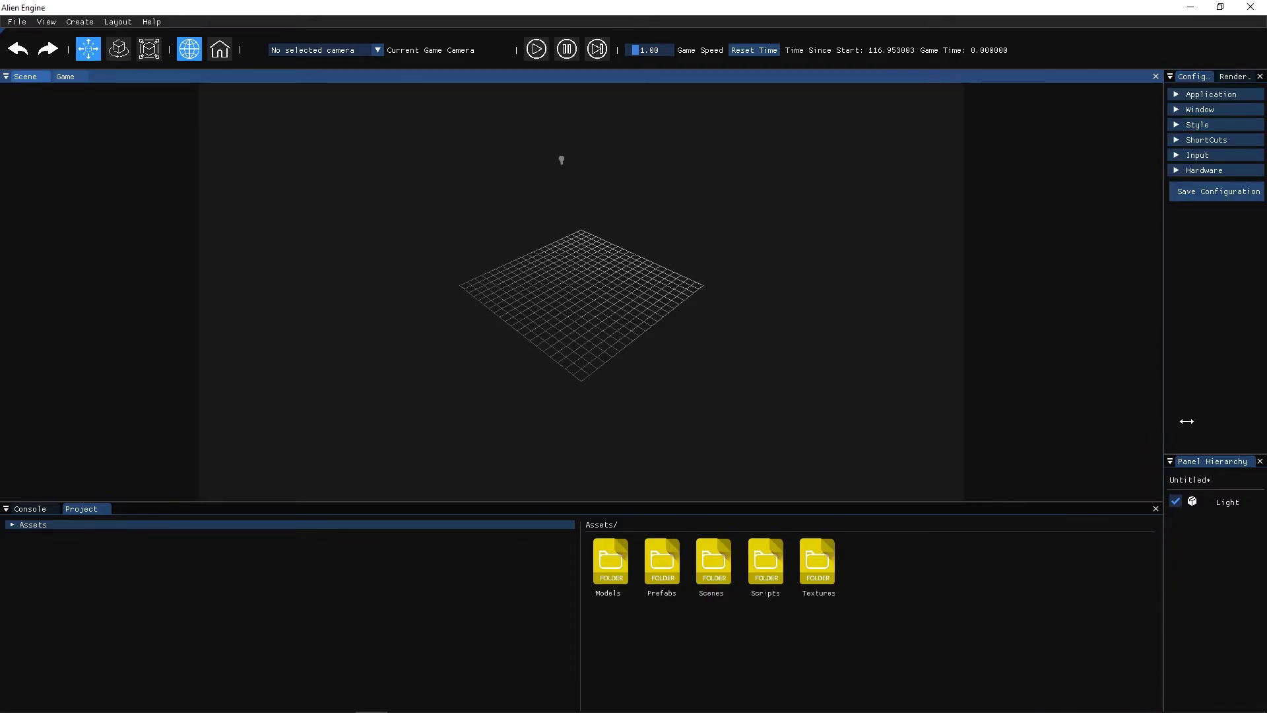
{"action": "left_click_drag", "start_coordinate": [1068, 503], "coordinate": [1060, 657]}
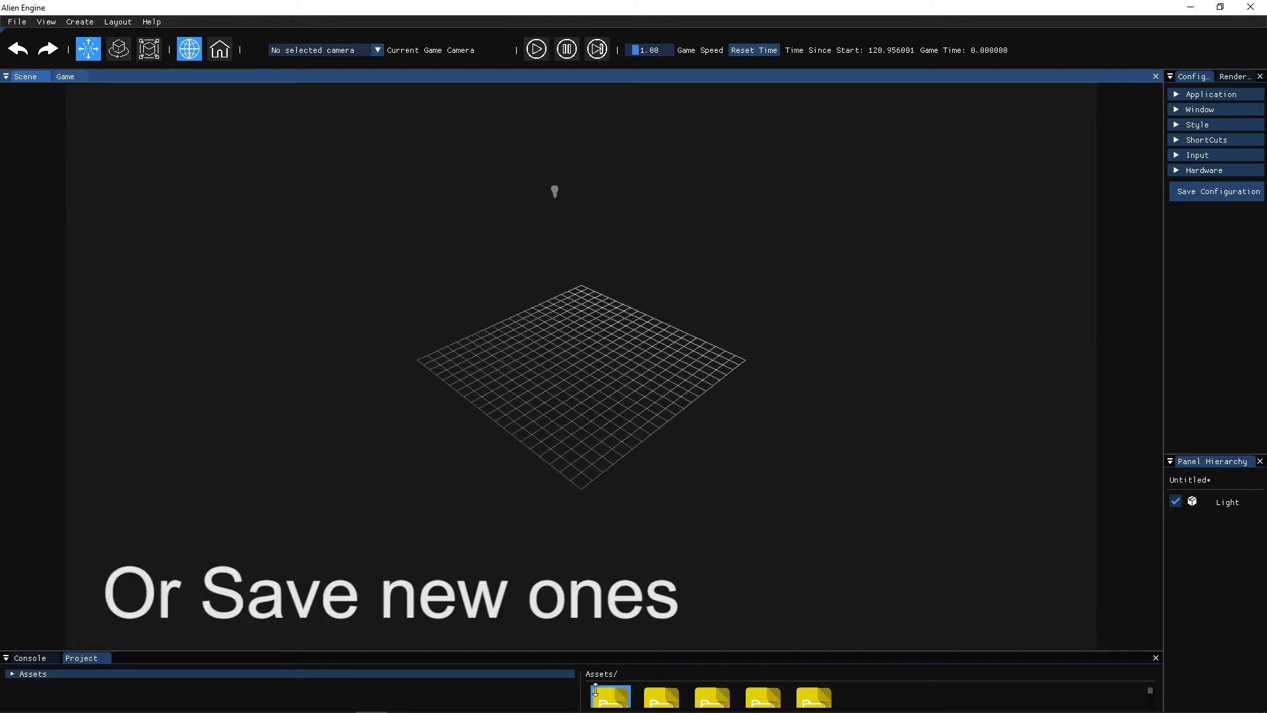
{"action": "left_click_drag", "start_coordinate": [580, 689], "coordinate": [89, 699]}
{"action": "left_click_drag", "start_coordinate": [240, 652], "coordinate": [241, 680]}
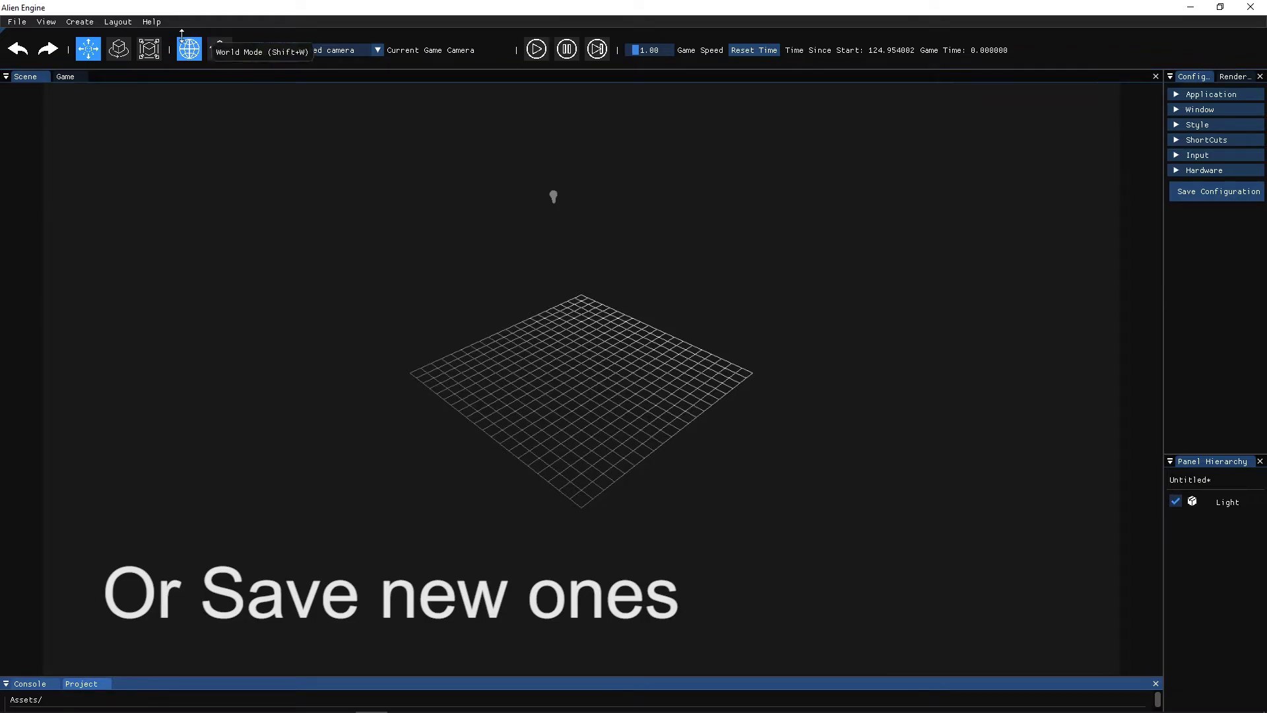
Save the current panel arrangement as a new layout named Movie Layout.
{"action": "left_click", "coordinate": [128, 24]}
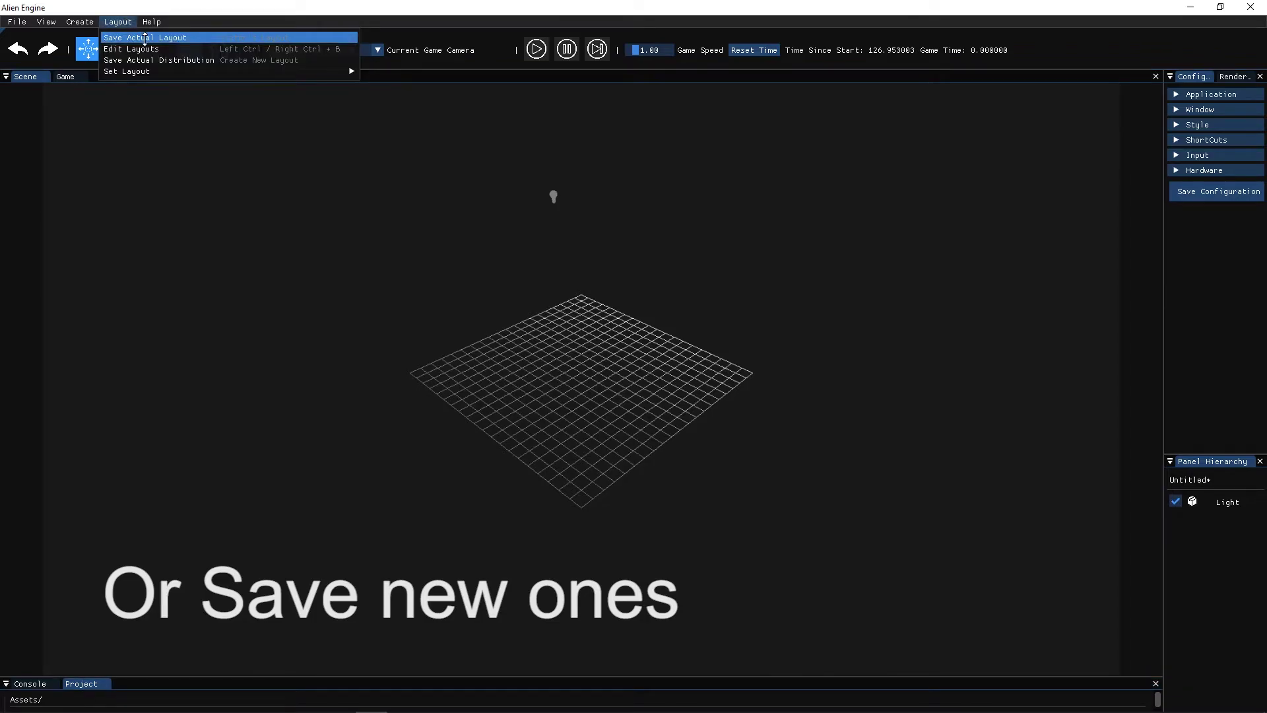
{"action": "left_click", "coordinate": [153, 60]}
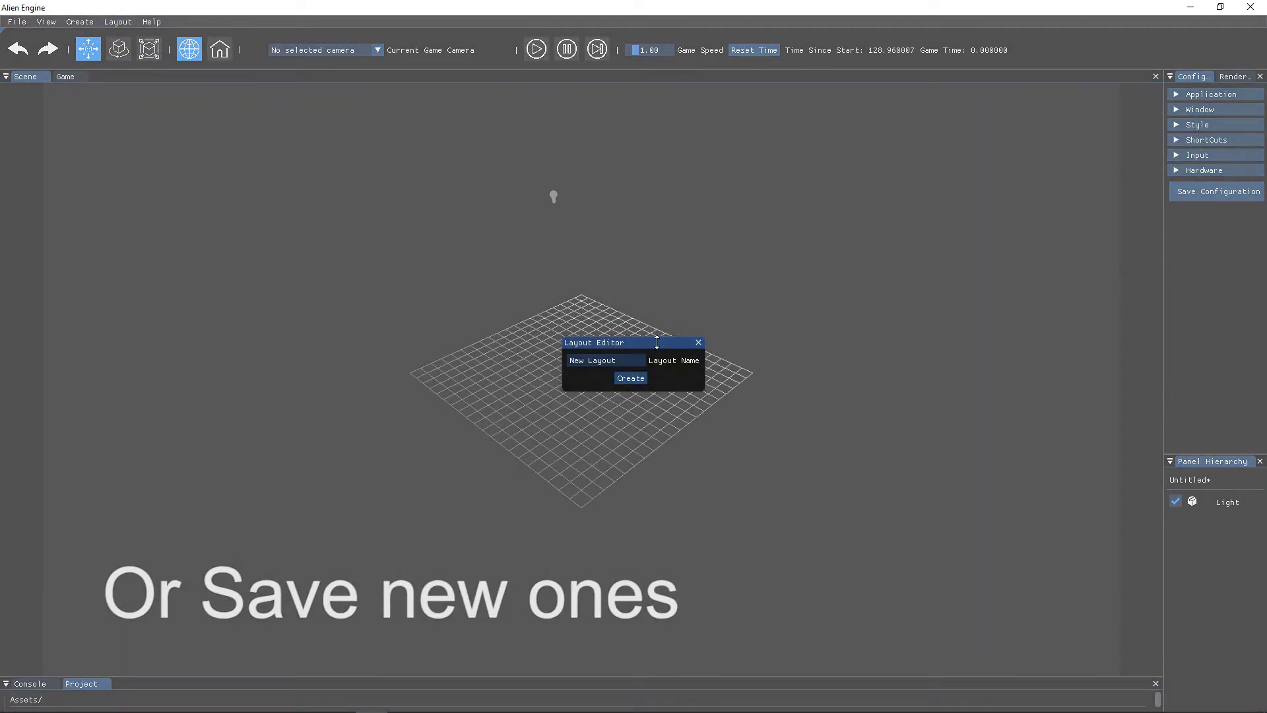
{"action": "left_click", "coordinate": [632, 365]}
{"action": "type", "text": "Movie Layout"}
{"action": "left_click", "coordinate": [635, 377]}
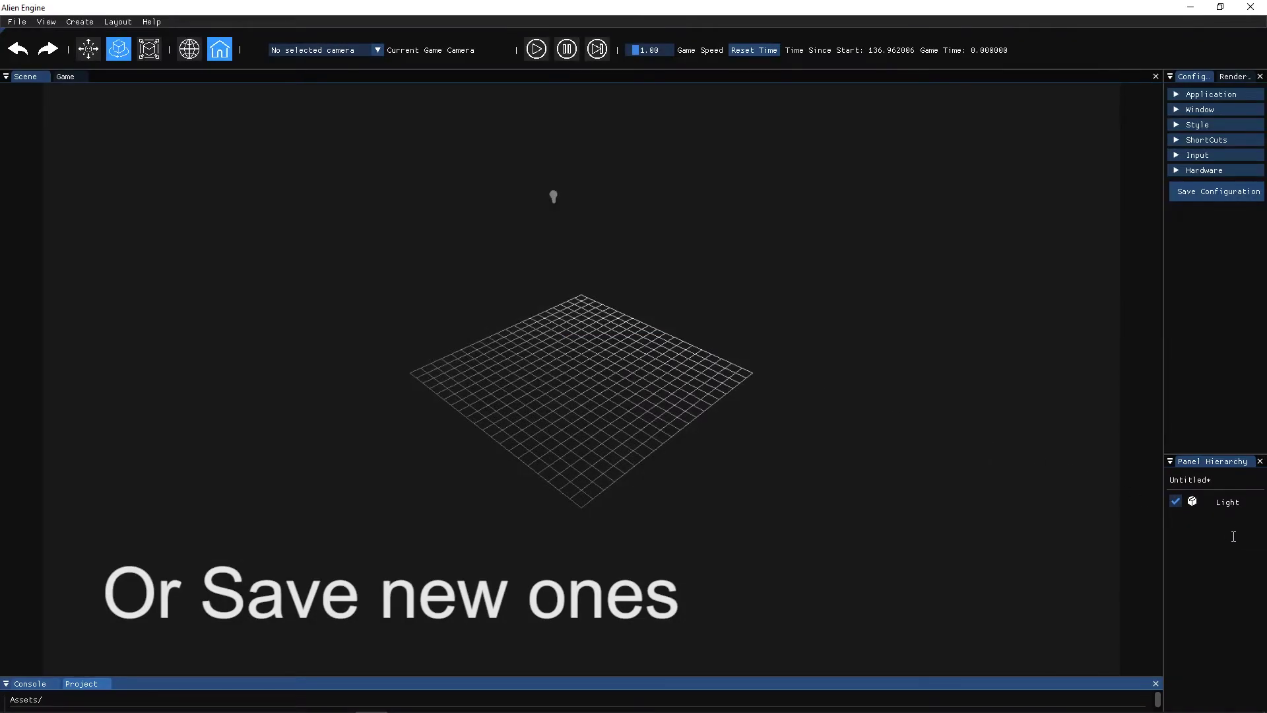
Switch the workspace to the third saved layout and back to Movie Layout.
{"action": "left_click", "coordinate": [122, 22]}
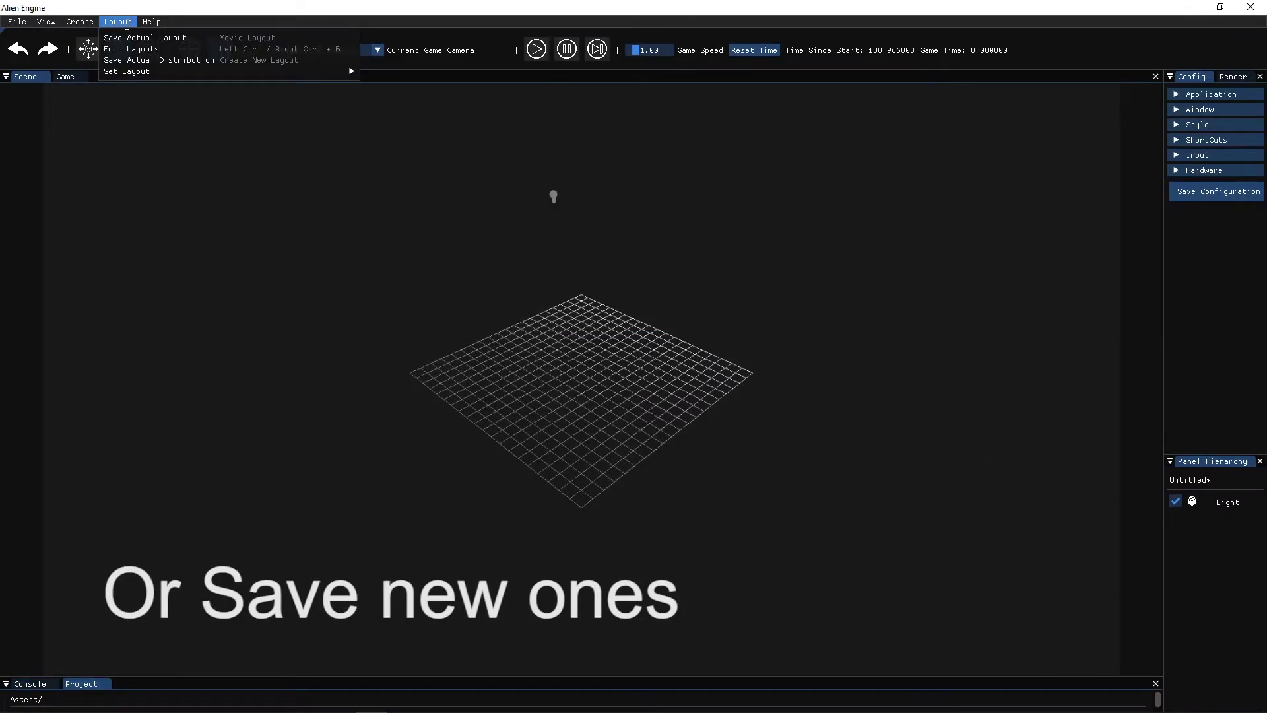
{"action": "mouse_move", "coordinate": [198, 71]}
{"action": "left_click", "coordinate": [436, 97]}
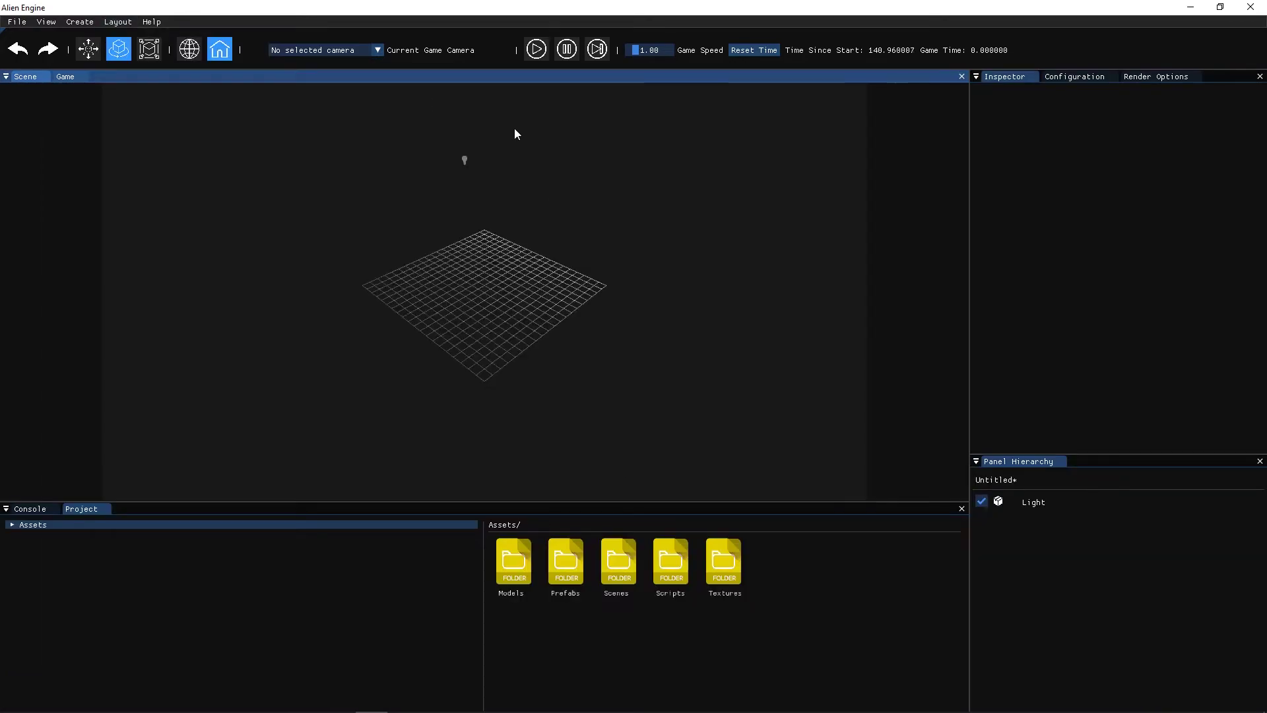
{"action": "left_click", "coordinate": [118, 22]}
{"action": "mouse_move", "coordinate": [132, 71]}
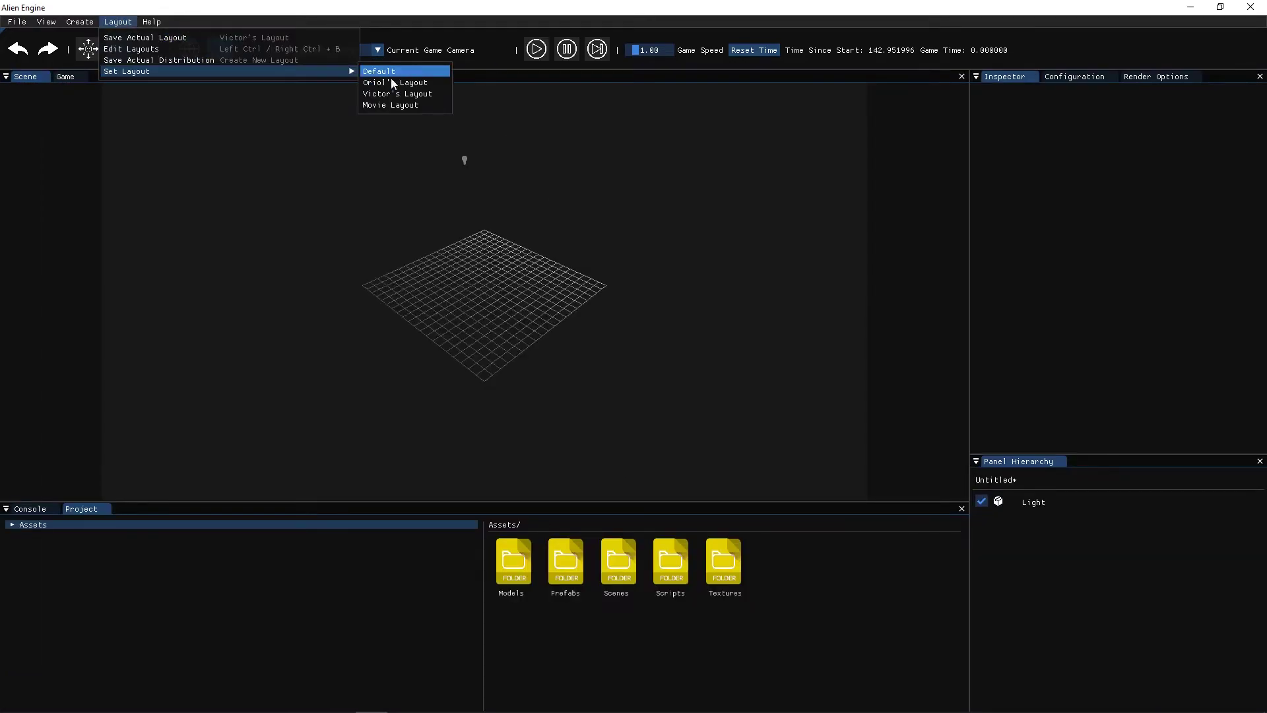
{"action": "left_click", "coordinate": [396, 104]}
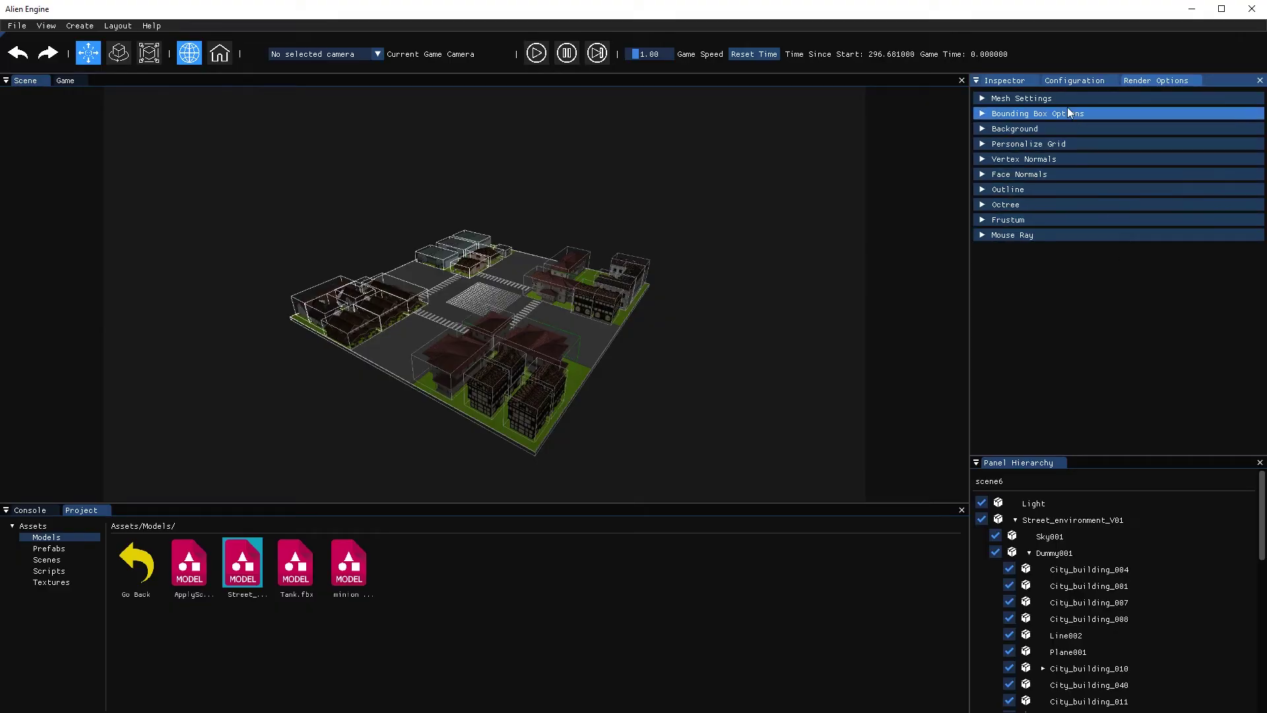
Expand the Mesh Settings in the render options and toggle View Mesh on and back off.
{"action": "left_click", "coordinate": [1063, 101]}
{"action": "left_click", "coordinate": [1031, 116]}
{"action": "left_click", "coordinate": [1030, 117]}
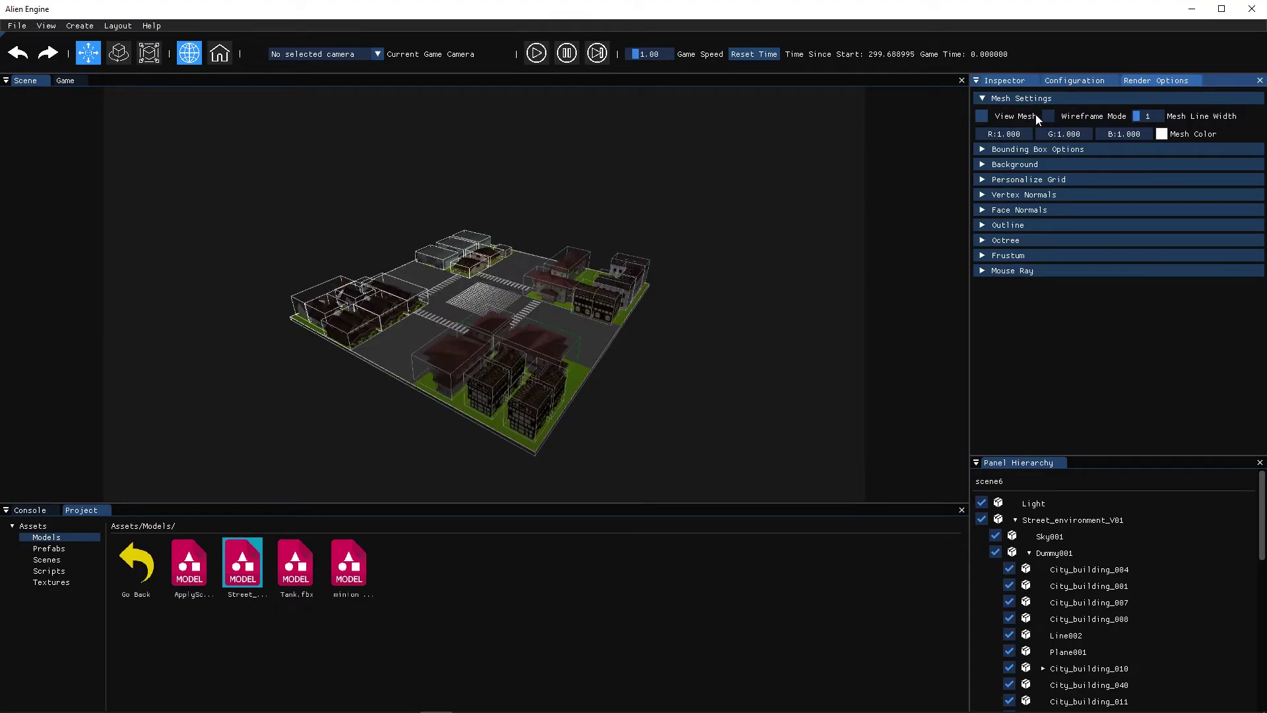
Turn on Wireframe Mode with a mesh line width of 1 and set the mesh color to red (#FF0000).
{"action": "left_click", "coordinate": [1047, 118]}
{"action": "mouse_move", "coordinate": [1136, 117]}
{"action": "left_mouse_down"}
{"action": "mouse_move", "coordinate": [1162, 123]}
{"action": "mouse_move", "coordinate": [1135, 120]}
{"action": "left_mouse_up"}
{"action": "left_click", "coordinate": [1163, 137]}
{"action": "left_click_drag", "start_coordinate": [1165, 227], "coordinate": [1205, 152]}
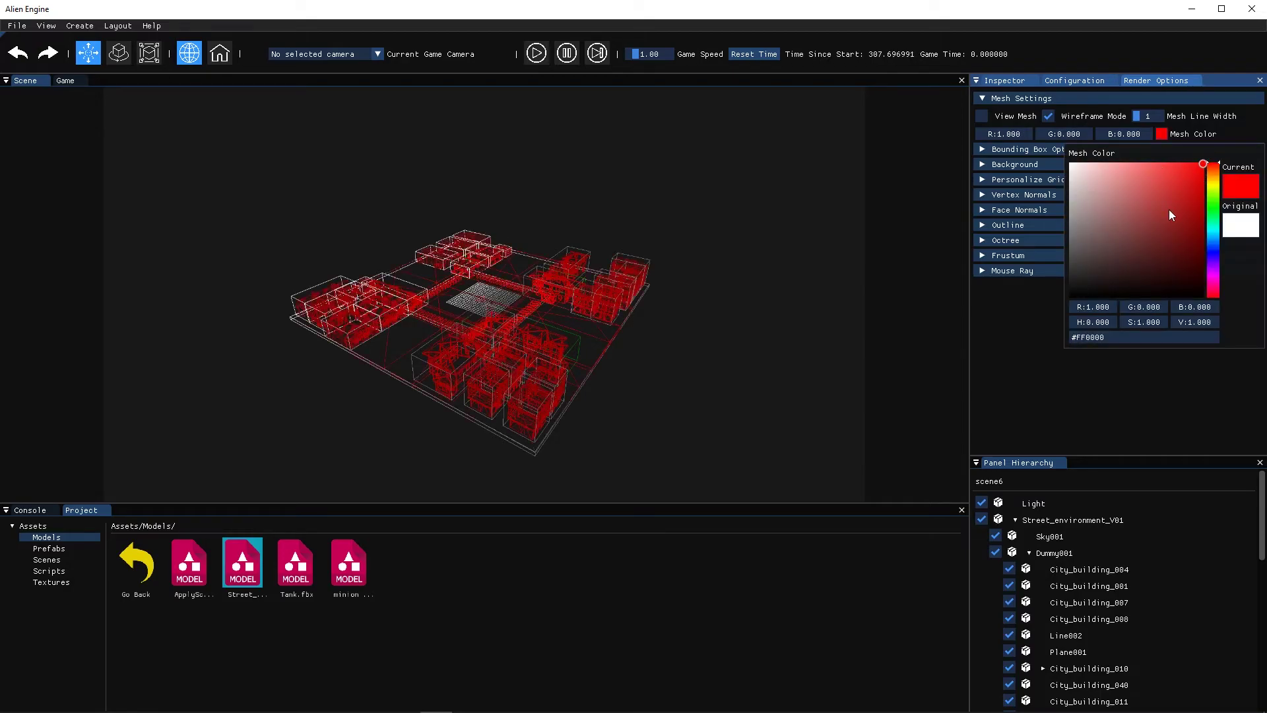
Set the mesh color back to white, turn off Wireframe Mode and collapse the Mesh Settings.
{"action": "left_click_drag", "start_coordinate": [1170, 208], "coordinate": [1054, 163]}
{"action": "left_click", "coordinate": [1044, 104]}
{"action": "left_click", "coordinate": [1048, 115]}
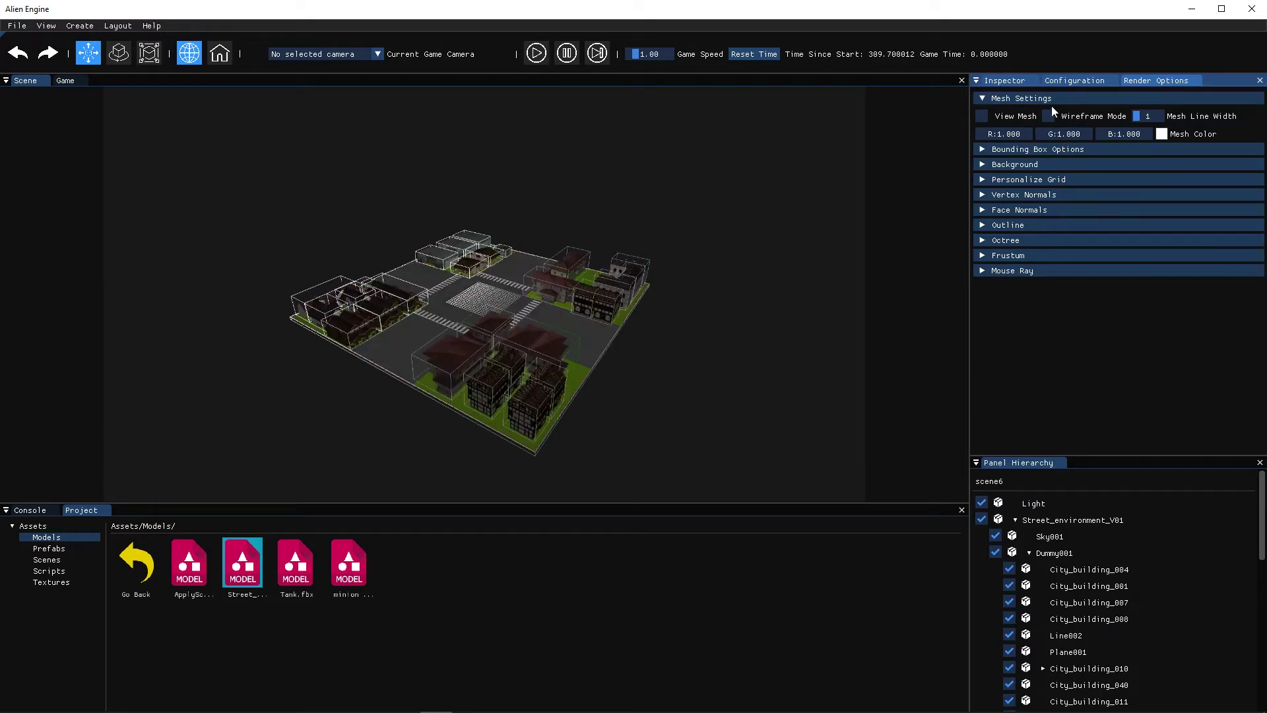
{"action": "left_click", "coordinate": [1051, 102]}
Expand the Bounding Box Options, rotate the Line002 road mesh to compare its AABB and OBB, and undo the rotation.
{"action": "left_click", "coordinate": [1053, 112]}
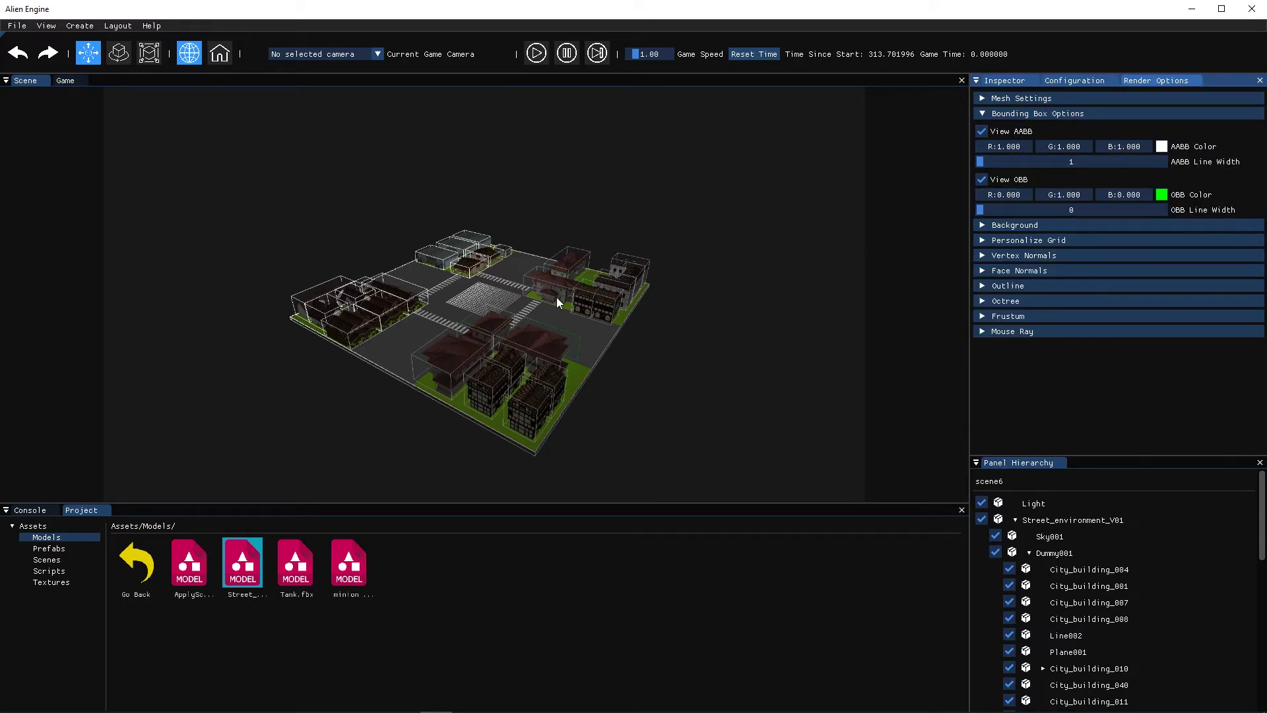
{"action": "left_click", "coordinate": [538, 323]}
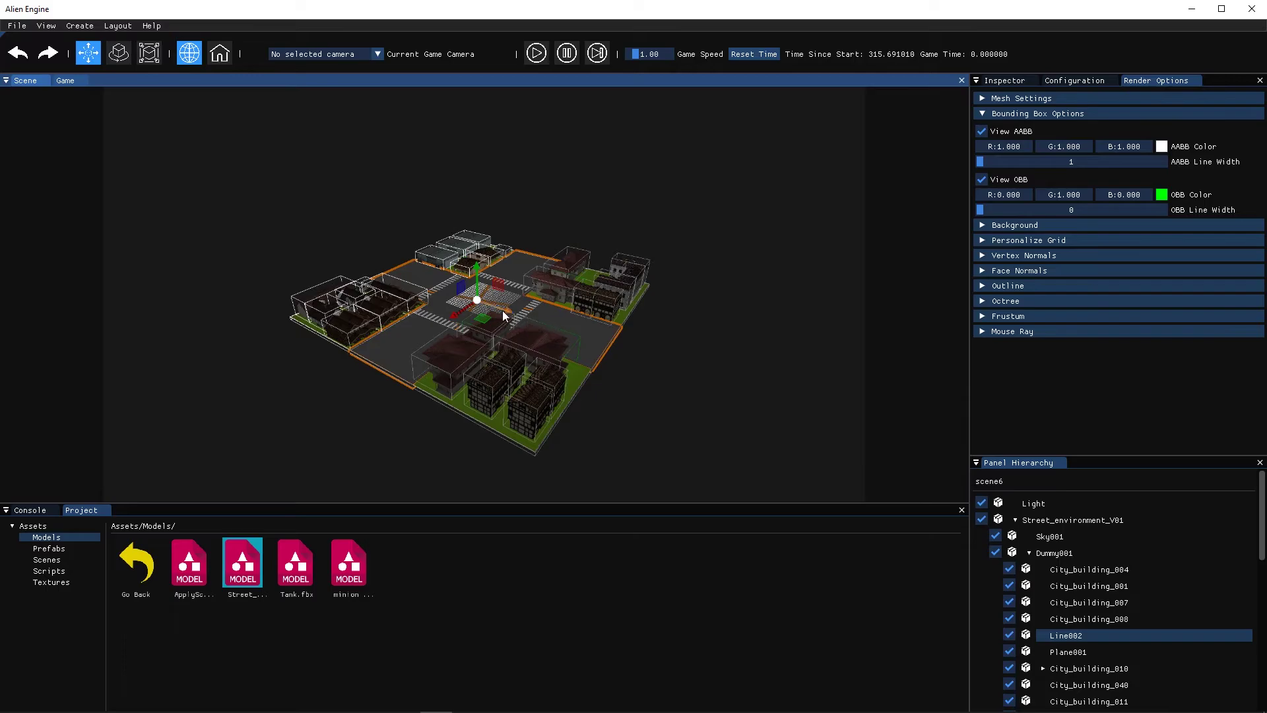
{"action": "key", "text": "e"}
{"action": "left_click_drag", "start_coordinate": [490, 317], "coordinate": [511, 309]}
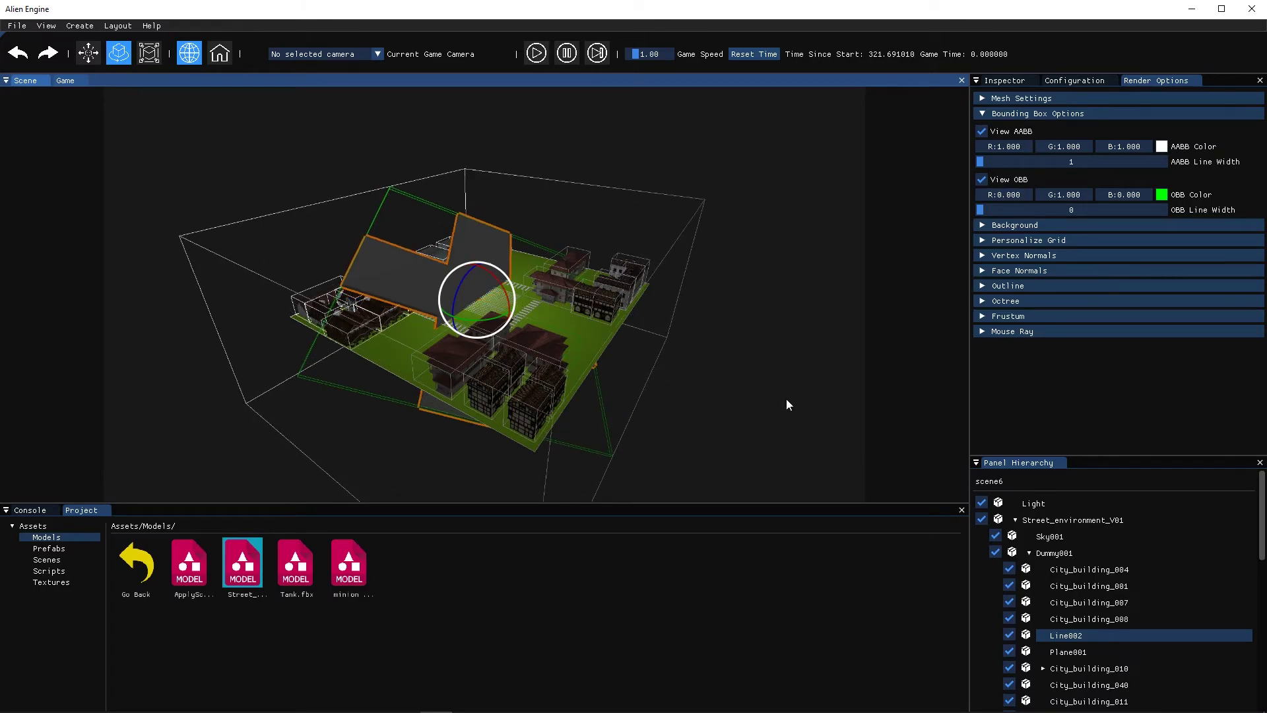
{"action": "key", "text": "ctrl+z"}
{"action": "key", "text": "ctrl+z"}
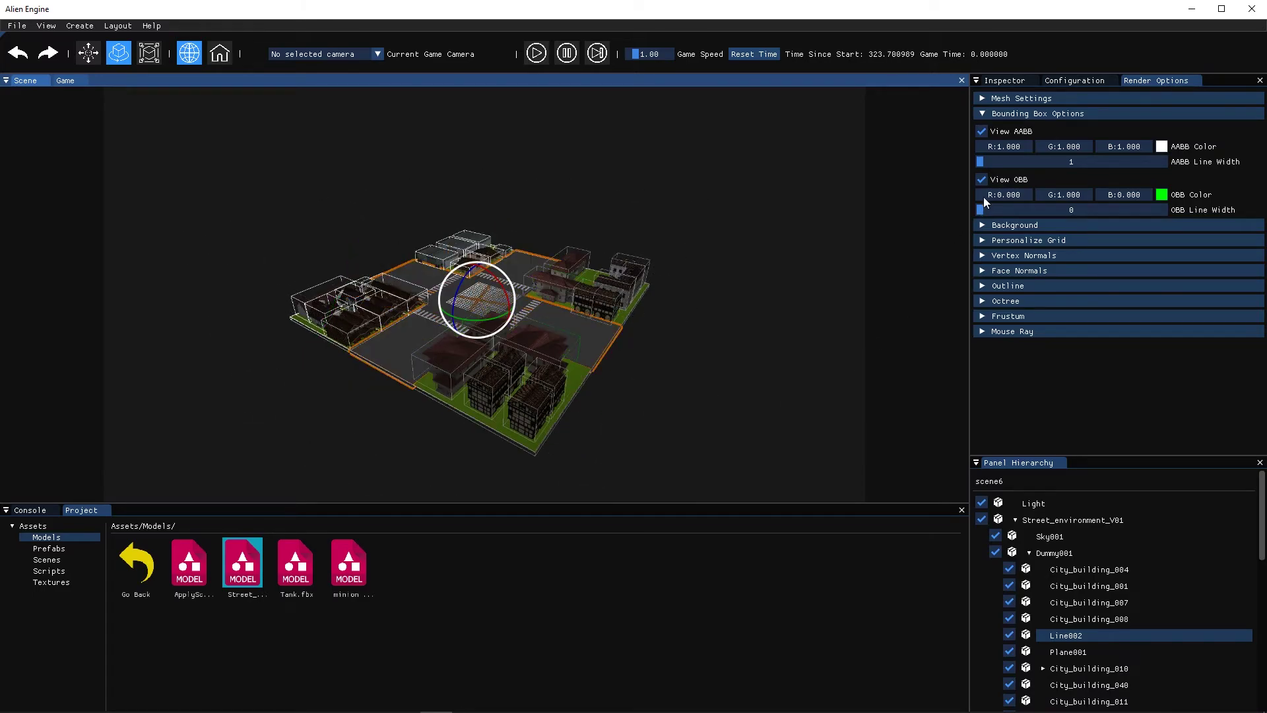
Try a bright green scene background color (#7AFF04), and settle on dark gray (#2A2B2A).
{"action": "left_click", "coordinate": [1003, 116]}
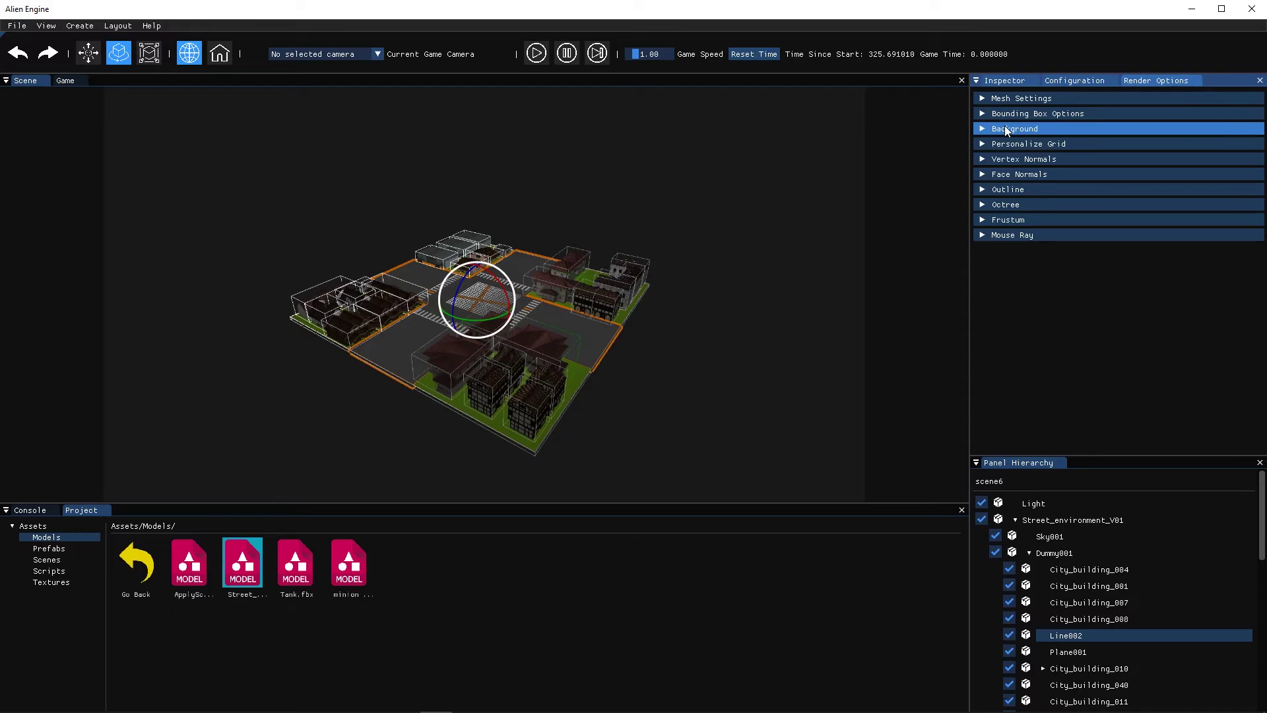
{"action": "left_click", "coordinate": [1004, 128]}
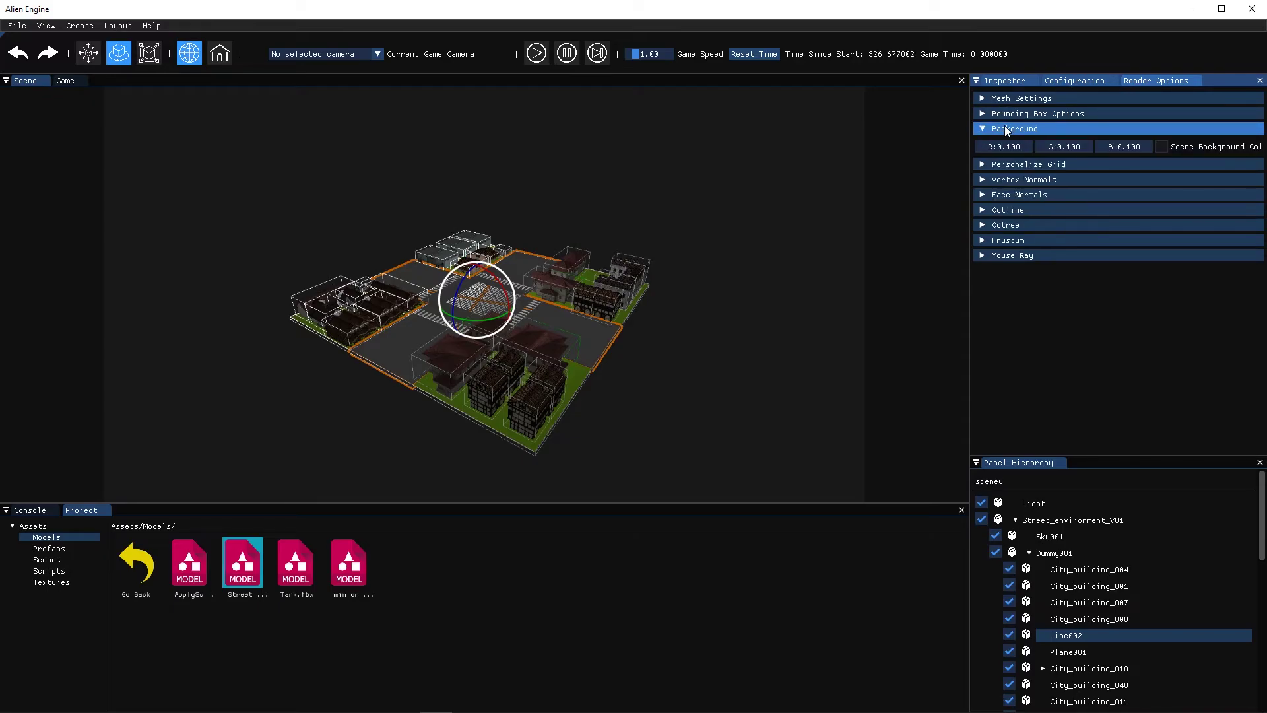
{"action": "left_click", "coordinate": [1162, 147]}
{"action": "left_click_drag", "start_coordinate": [1153, 189], "coordinate": [1213, 209]}
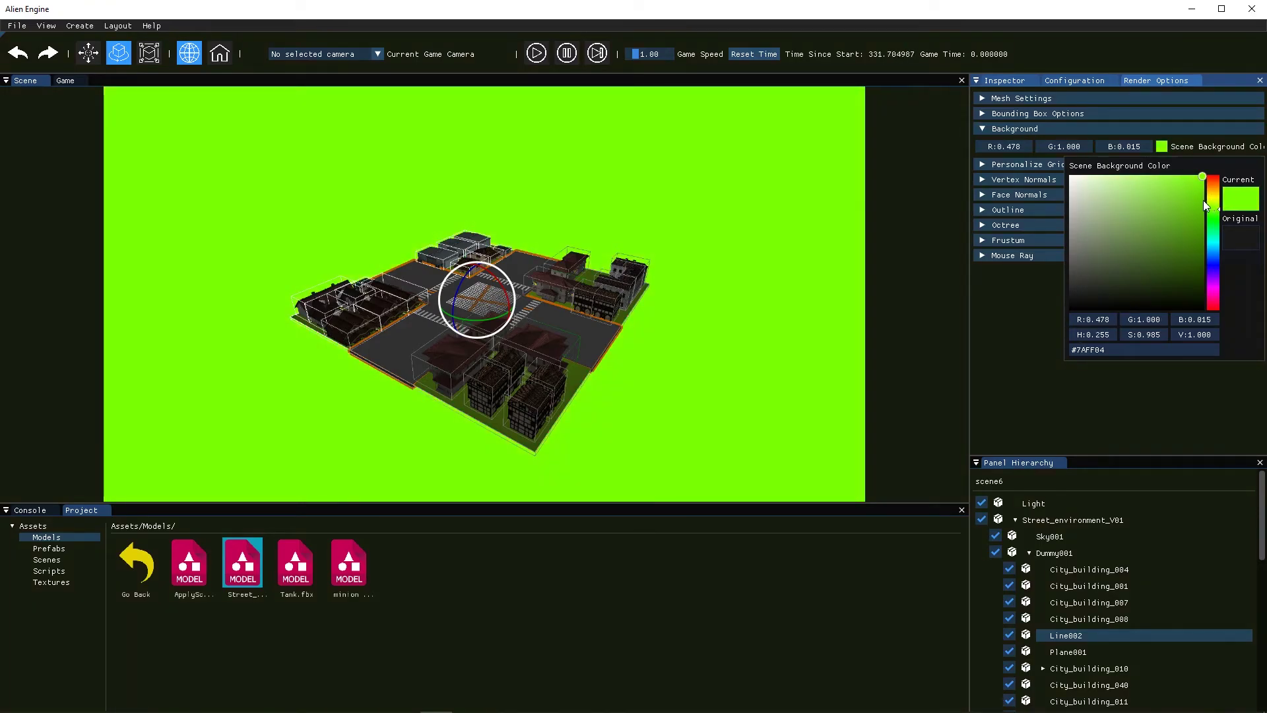
{"action": "left_click_drag", "start_coordinate": [1140, 274], "coordinate": [1069, 293]}
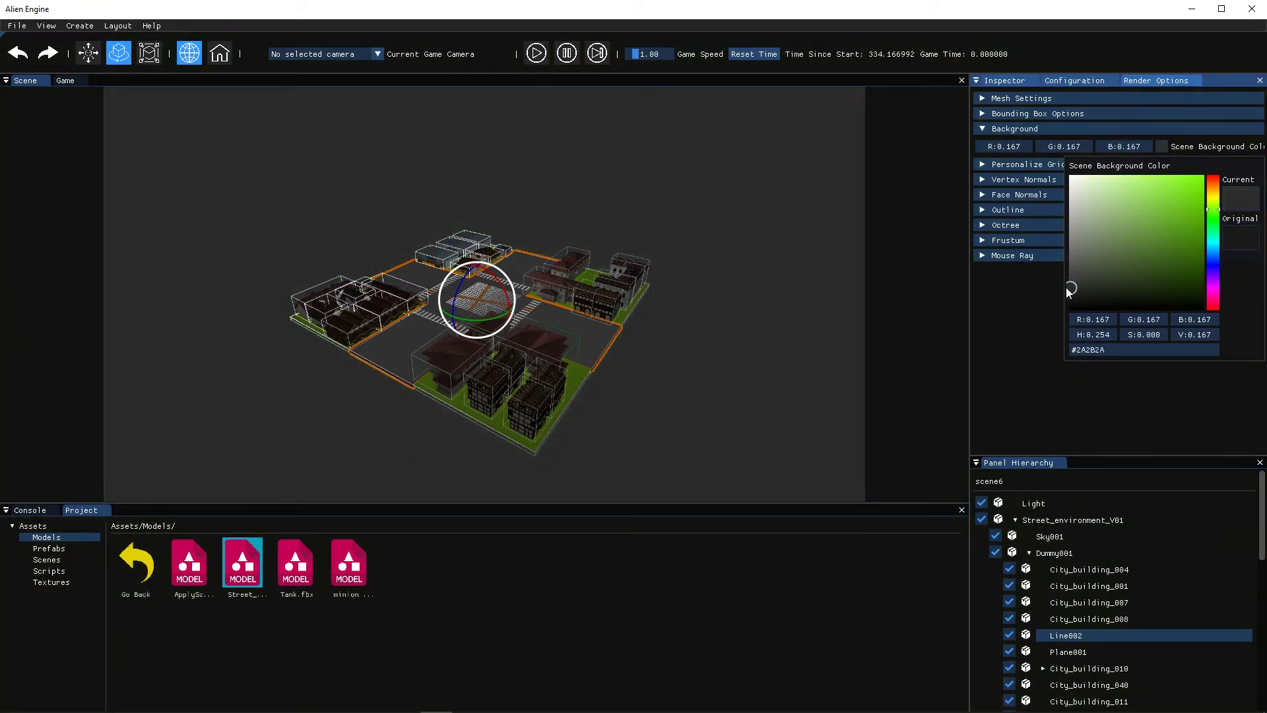
{"action": "left_click", "coordinate": [1044, 127]}
Toggle View Grid off and back on in the grid options, and set the grid color to red (#FF0000).
{"action": "left_click", "coordinate": [1049, 144]}
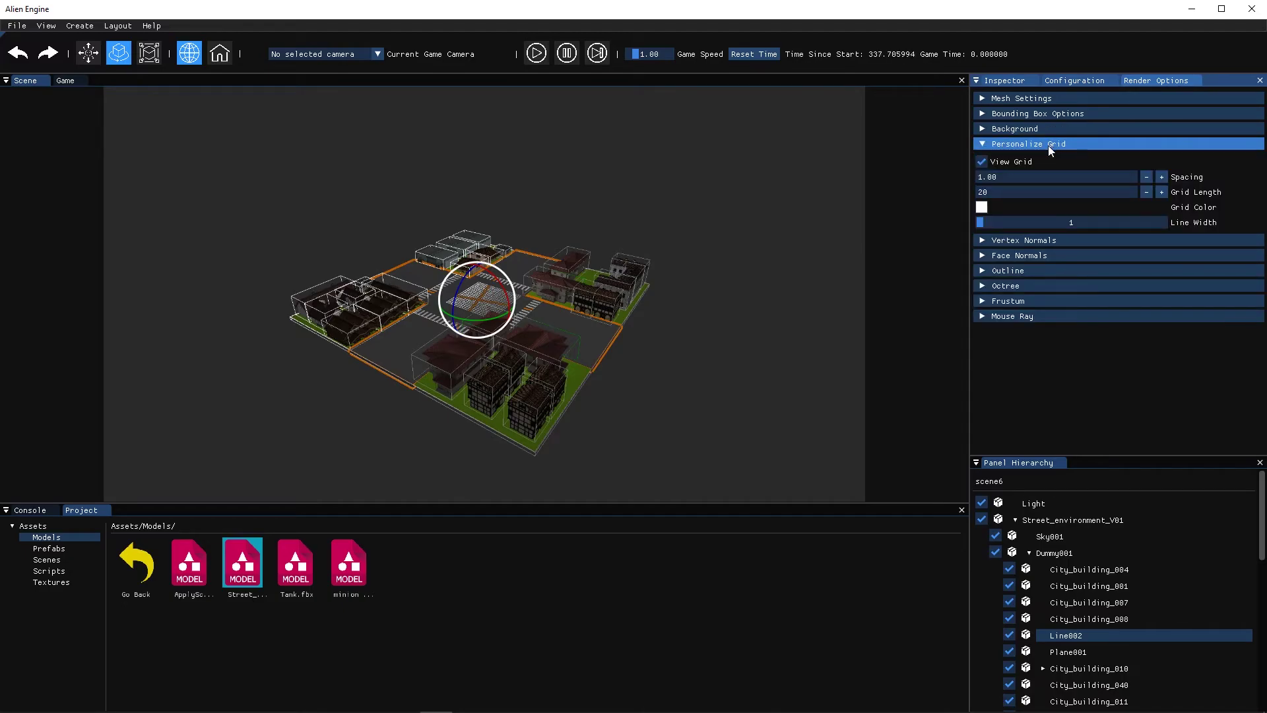
{"action": "left_click", "coordinate": [1019, 169]}
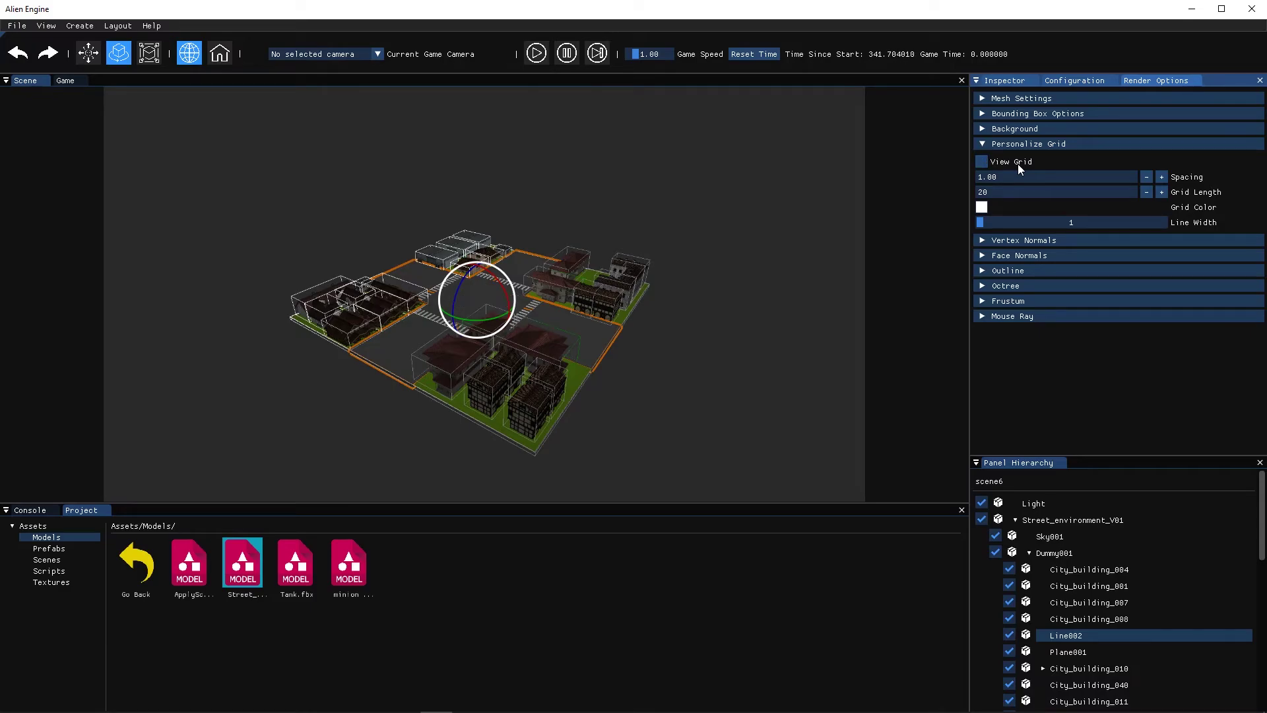
{"action": "left_click", "coordinate": [1016, 169]}
{"action": "left_click", "coordinate": [982, 207]}
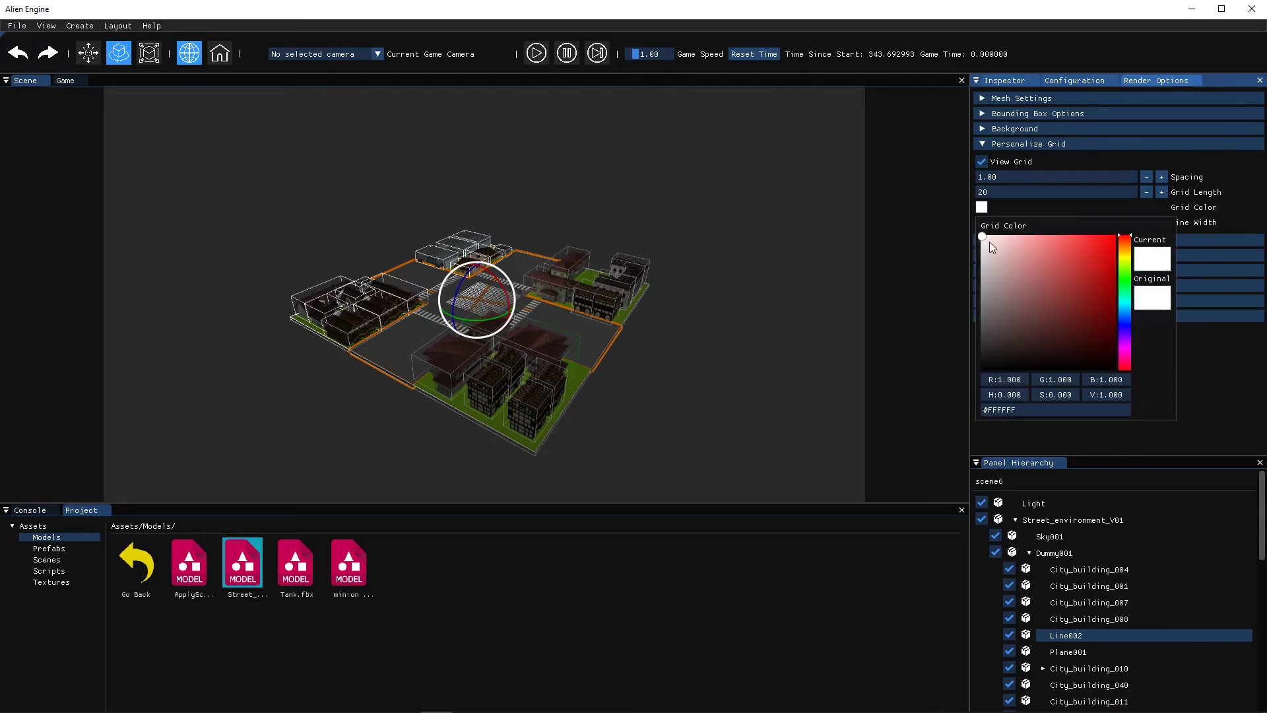
{"action": "left_click", "coordinate": [1065, 272]}
{"action": "left_click_drag", "start_coordinate": [1067, 275], "coordinate": [1124, 225]}
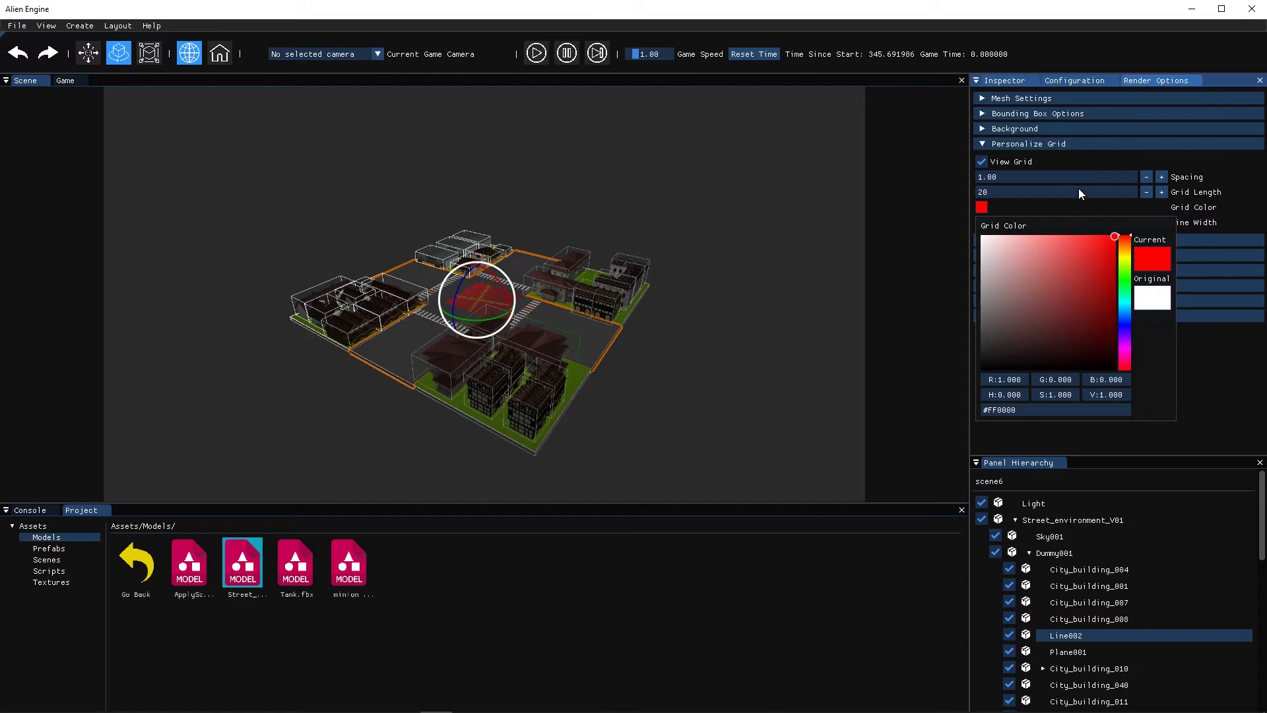
{"action": "left_click", "coordinate": [1048, 149]}
{"action": "left_click", "coordinate": [1048, 149]}
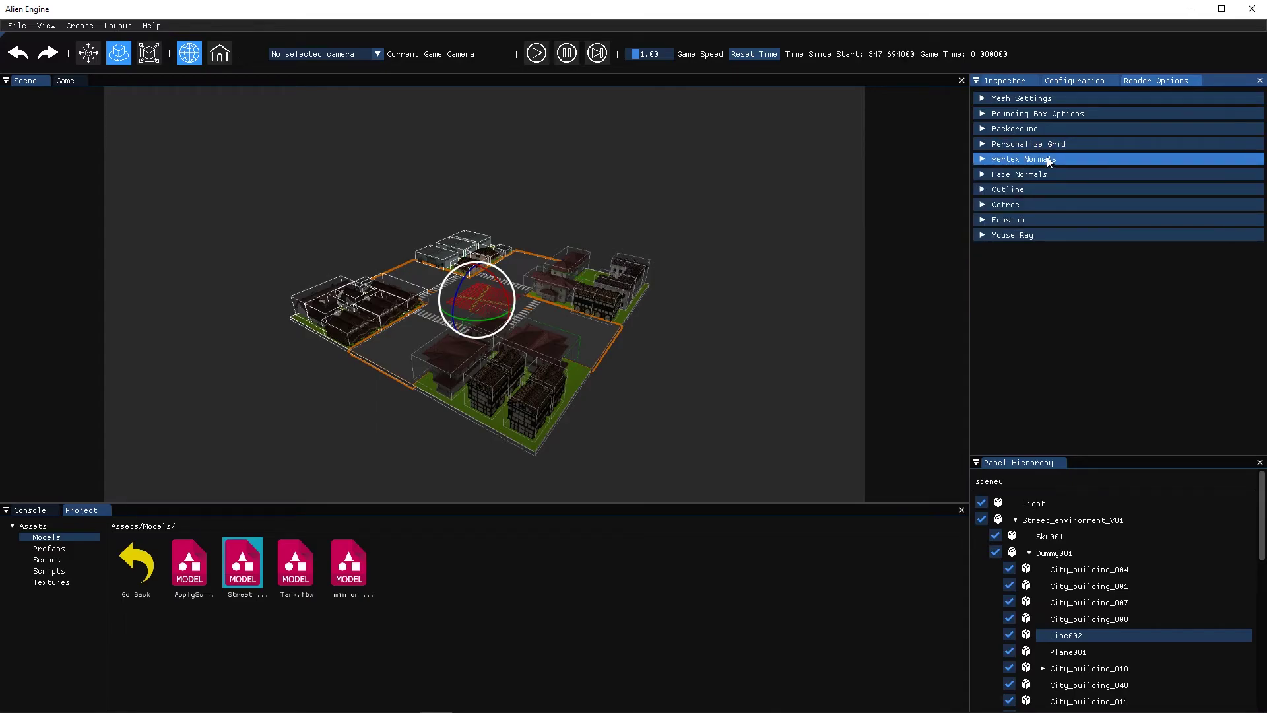
Show the vertex normals with a vertex line length of 6 and a vertex line width of 9.
{"action": "left_click", "coordinate": [1047, 159]}
{"action": "left_click", "coordinate": [1023, 173]}
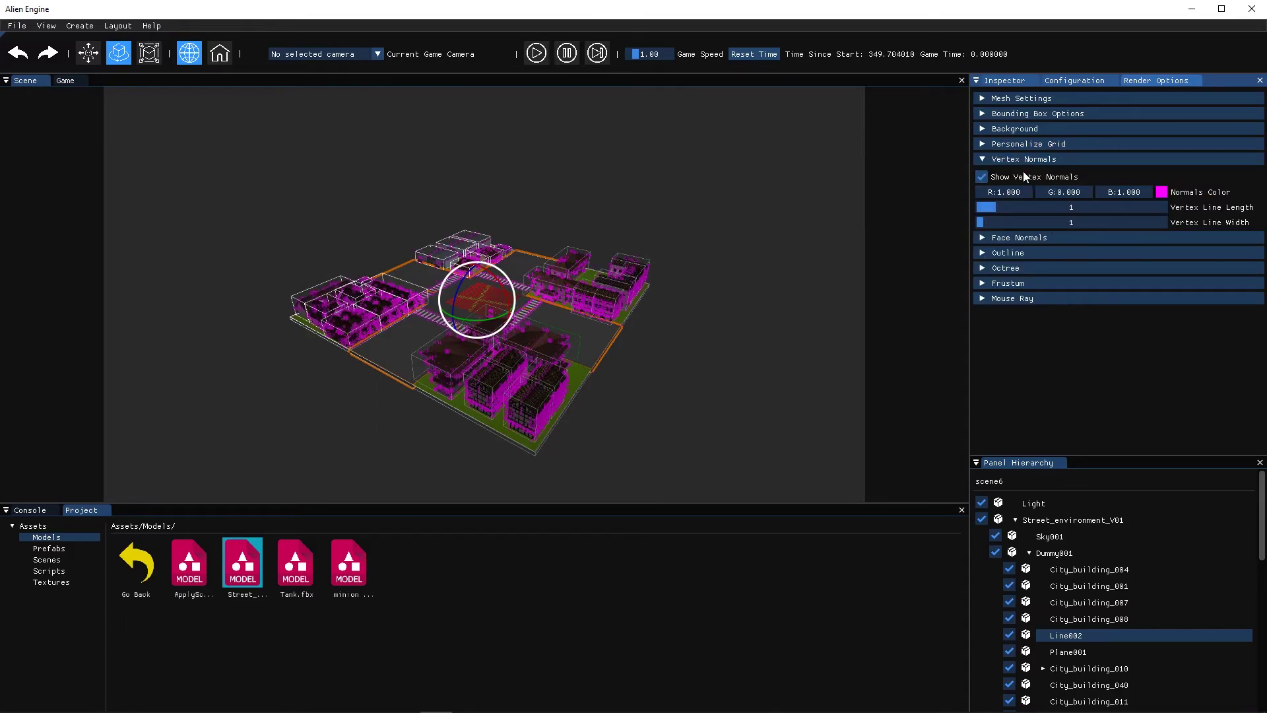
{"action": "left_click_drag", "start_coordinate": [1007, 204], "coordinate": [1083, 202]}
{"action": "left_click_drag", "start_coordinate": [1009, 224], "coordinate": [1032, 225]}
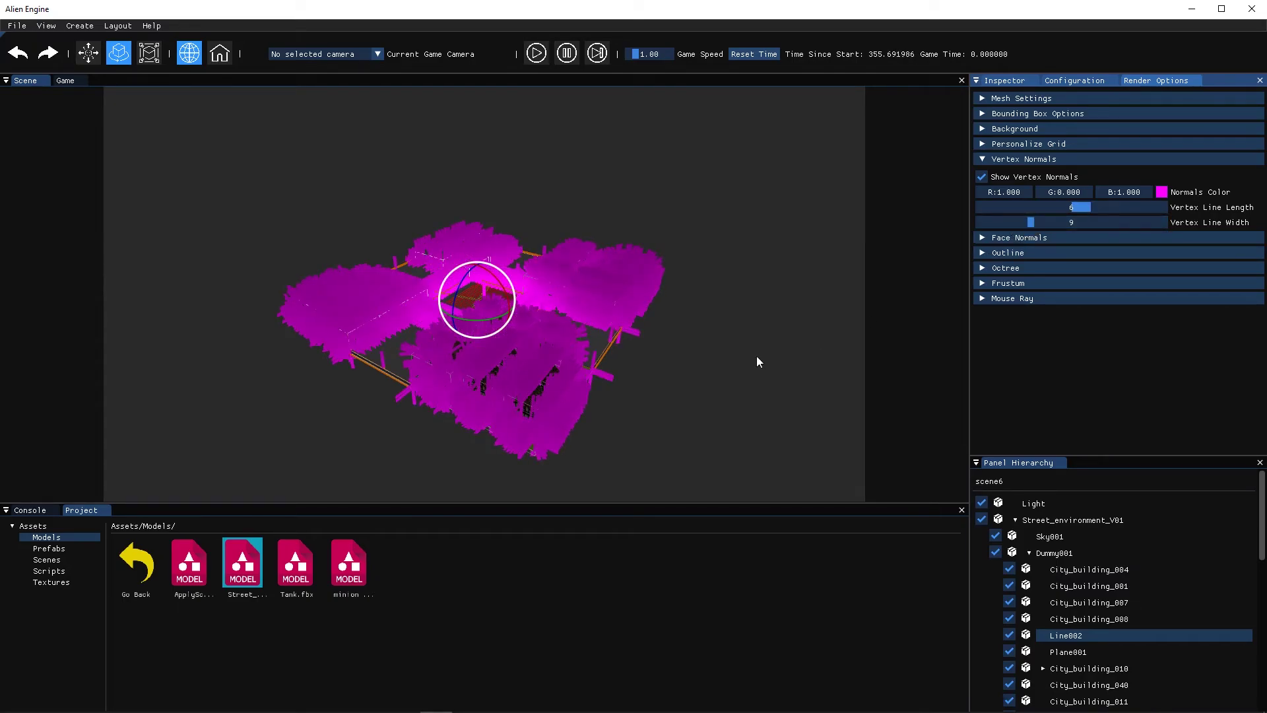
{"action": "left_click_drag", "start_coordinate": [757, 358], "coordinate": [676, 357], "text": "alt"}
Turn off the display of vertex normals and collapse their settings.
{"action": "left_click", "coordinate": [1058, 160]}
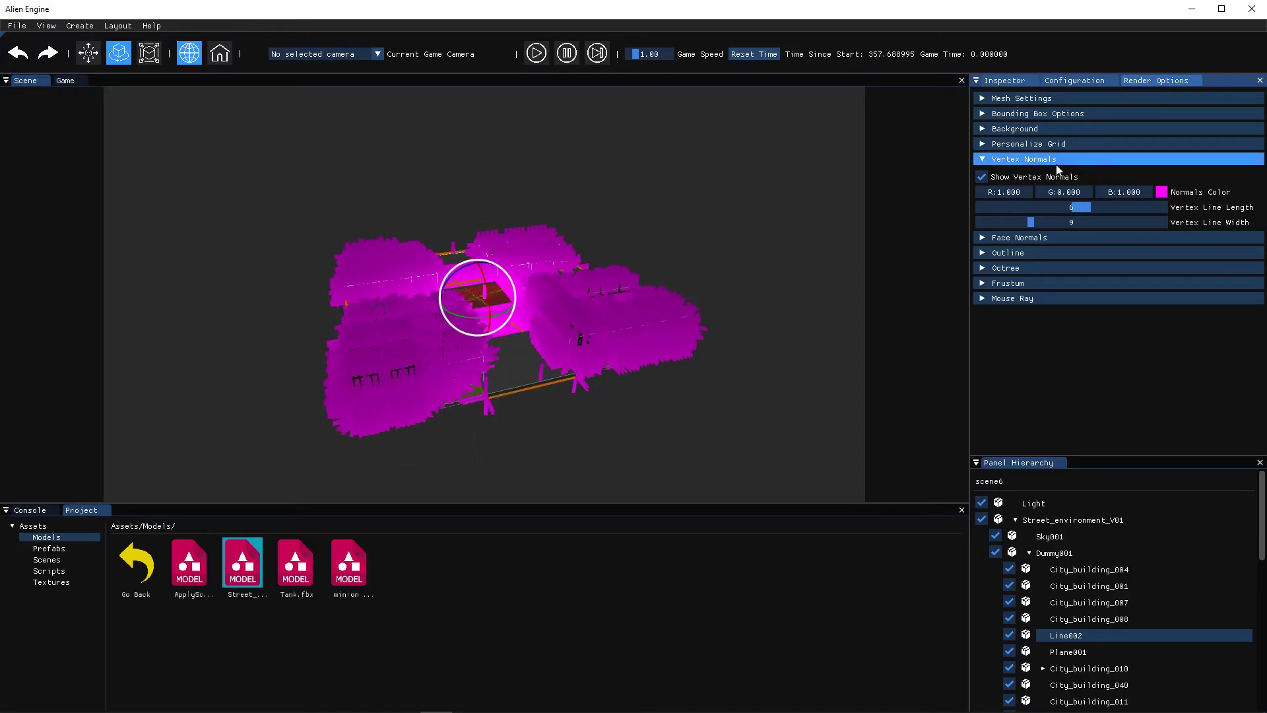
{"action": "left_click", "coordinate": [1043, 161]}
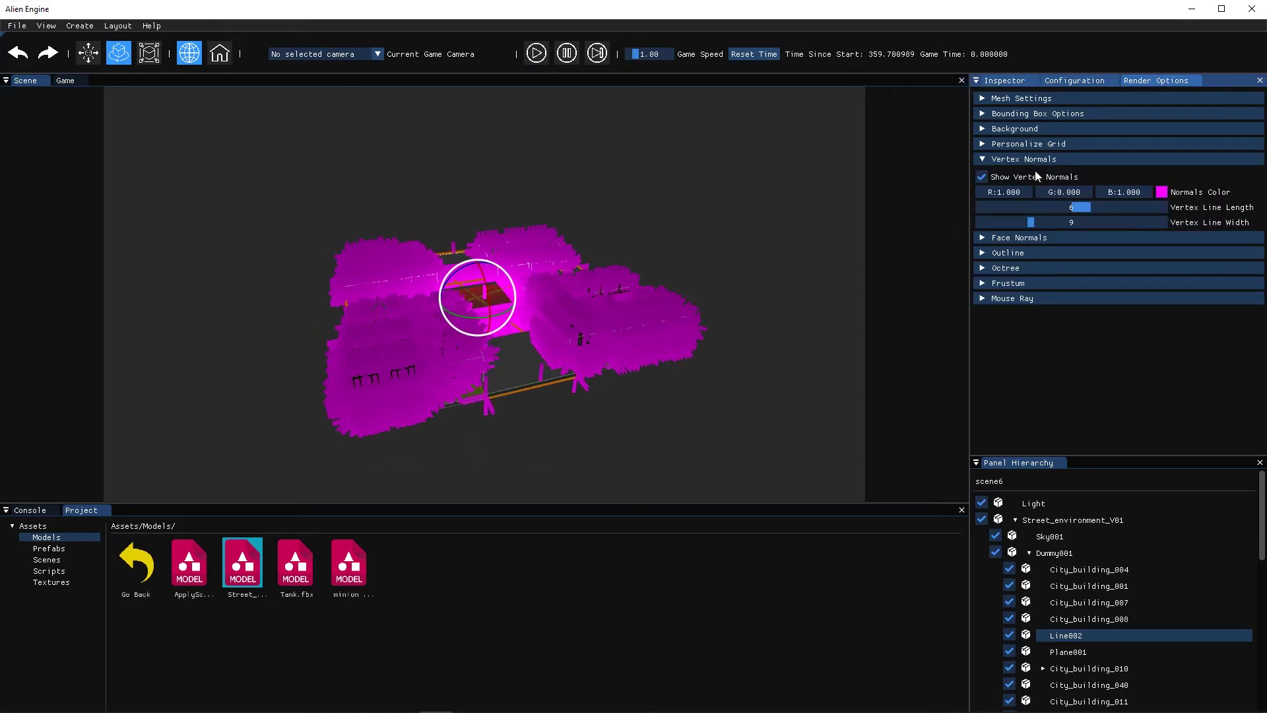
{"action": "left_click", "coordinate": [1034, 176]}
{"action": "left_click", "coordinate": [1030, 162]}
Show the face normals and change their color to pale lavender (#B0B0FF), inspecting the buildings up close.
{"action": "left_click", "coordinate": [1026, 174]}
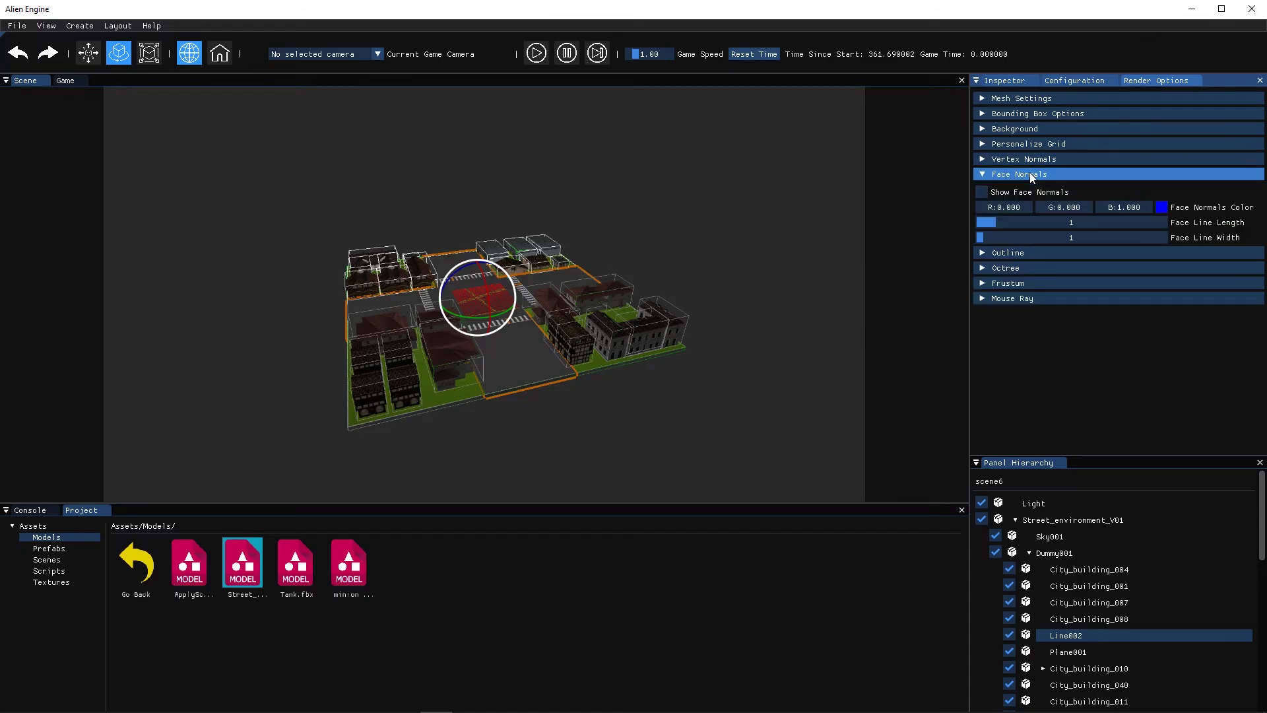
{"action": "left_click", "coordinate": [1023, 193]}
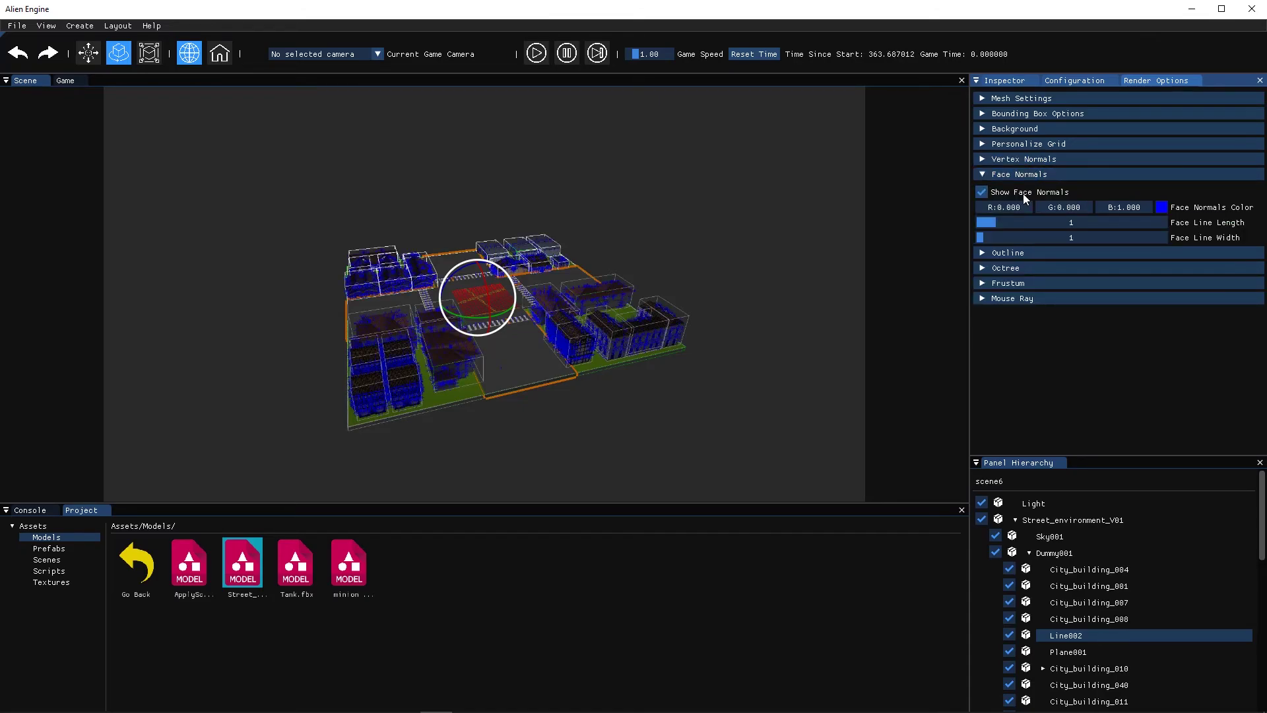
{"action": "scroll", "coordinate": [677, 339], "scroll_direction": "up", "scroll_amount": 2}
{"action": "scroll", "coordinate": [677, 340], "scroll_direction": "up", "scroll_amount": 5}
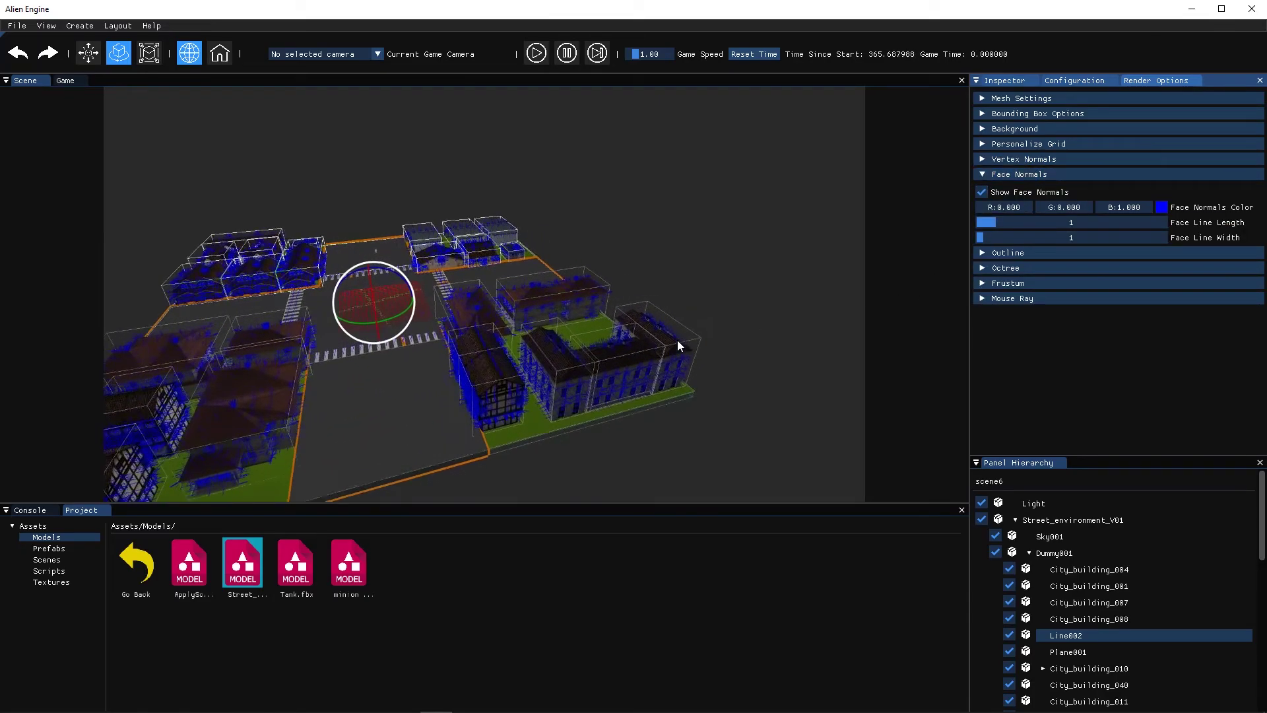
{"action": "left_click_drag", "start_coordinate": [978, 239], "coordinate": [897, 240]}
{"action": "left_click", "coordinate": [1162, 207]}
{"action": "left_click", "coordinate": [1139, 286]}
{"action": "left_click_drag", "start_coordinate": [1139, 287], "coordinate": [1071, 236]}
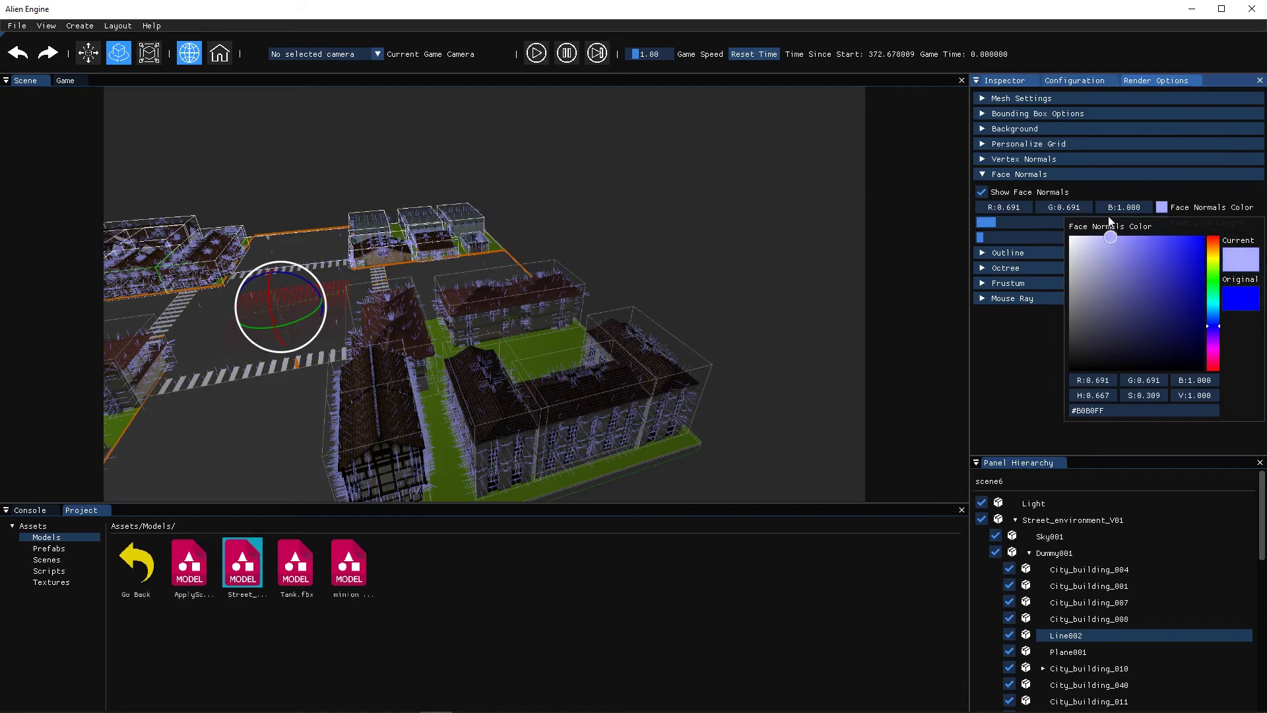
Turn off the display of face normals and collapse their settings.
{"action": "left_click", "coordinate": [1021, 186]}
{"action": "left_click", "coordinate": [1023, 192]}
{"action": "left_click", "coordinate": [1028, 174]}
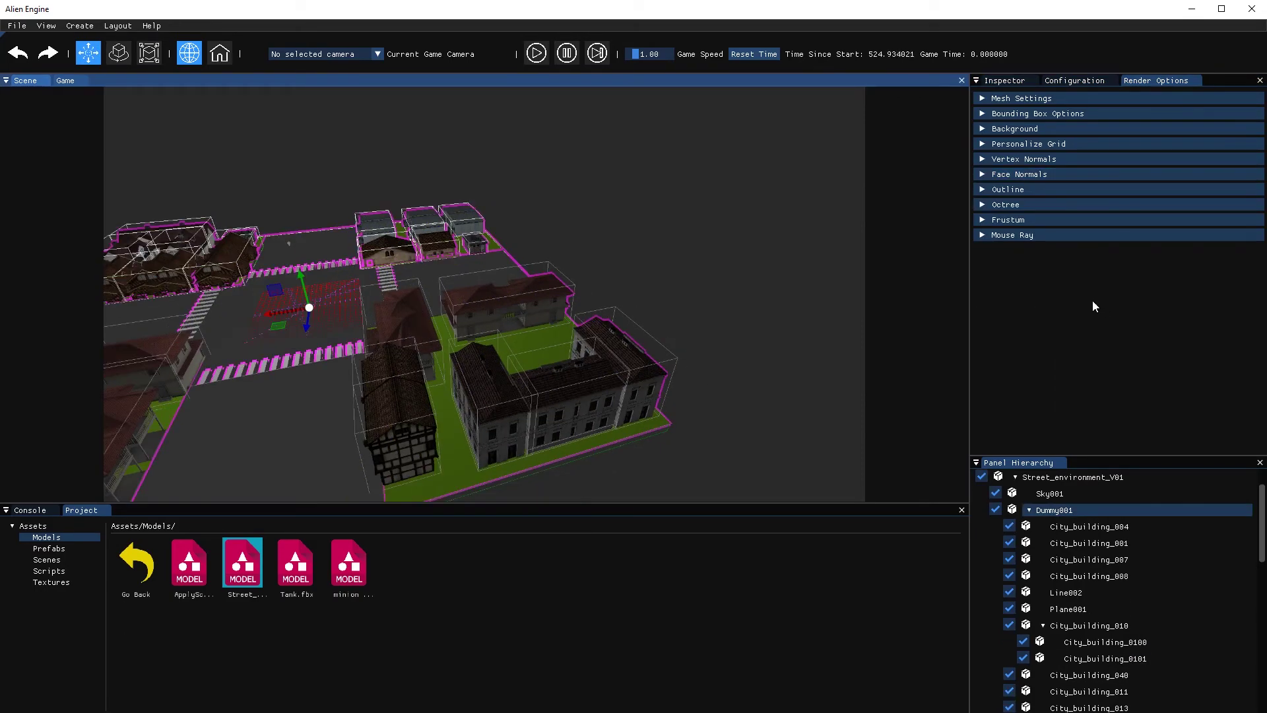
Set the outline's parent color to dark purple (R 0.578, G 0.207, B 0.557) and the parent line width to 12.
{"action": "left_click", "coordinate": [1047, 191]}
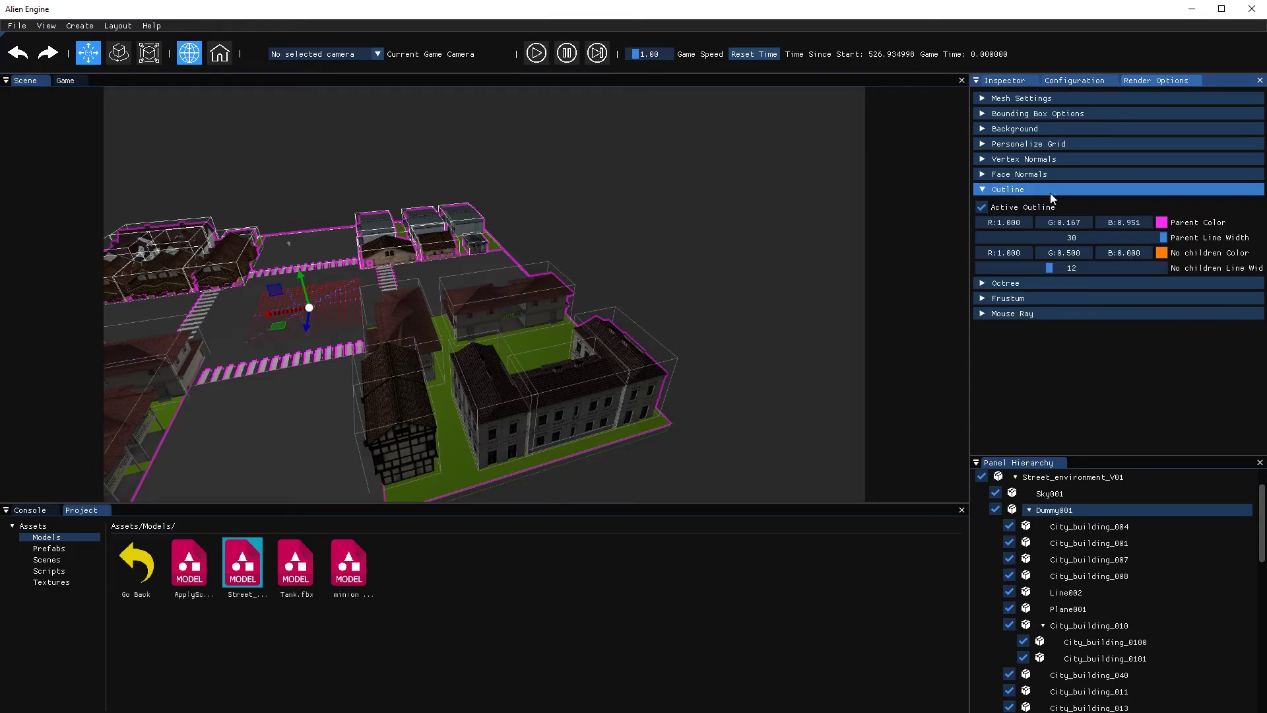
{"action": "left_click", "coordinate": [1162, 221]}
{"action": "left_click_drag", "start_coordinate": [1150, 265], "coordinate": [1156, 308]}
{"action": "left_click", "coordinate": [1054, 330]}
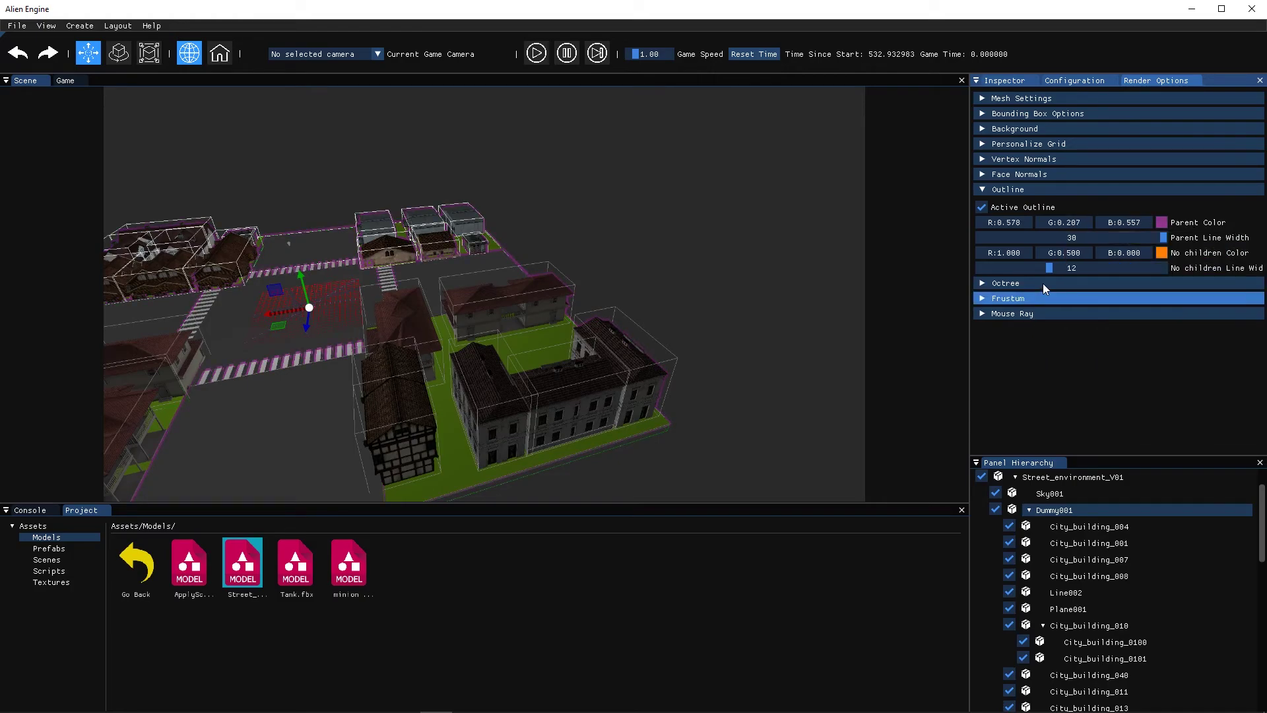
{"action": "mouse_move", "coordinate": [1058, 234]}
{"action": "left_mouse_down"}
{"action": "mouse_move", "coordinate": [1025, 243]}
{"action": "mouse_move", "coordinate": [1049, 245]}
{"action": "left_mouse_up"}
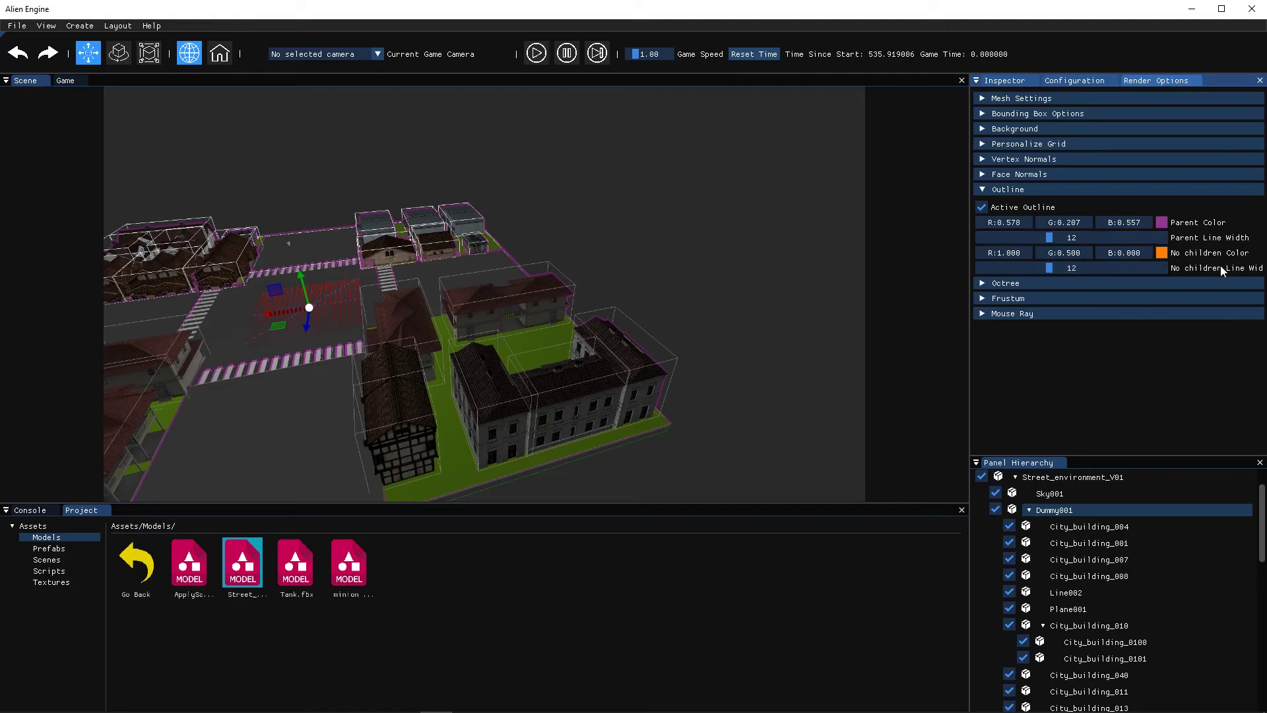
Select a childless object in the scene and set the outline's no-children color to black (#000000) with a line width of 1.
{"action": "left_click", "coordinate": [571, 403]}
{"action": "left_click", "coordinate": [1160, 252]}
{"action": "left_click", "coordinate": [1145, 361]}
{"action": "left_click_drag", "start_coordinate": [1145, 362], "coordinate": [997, 481]}
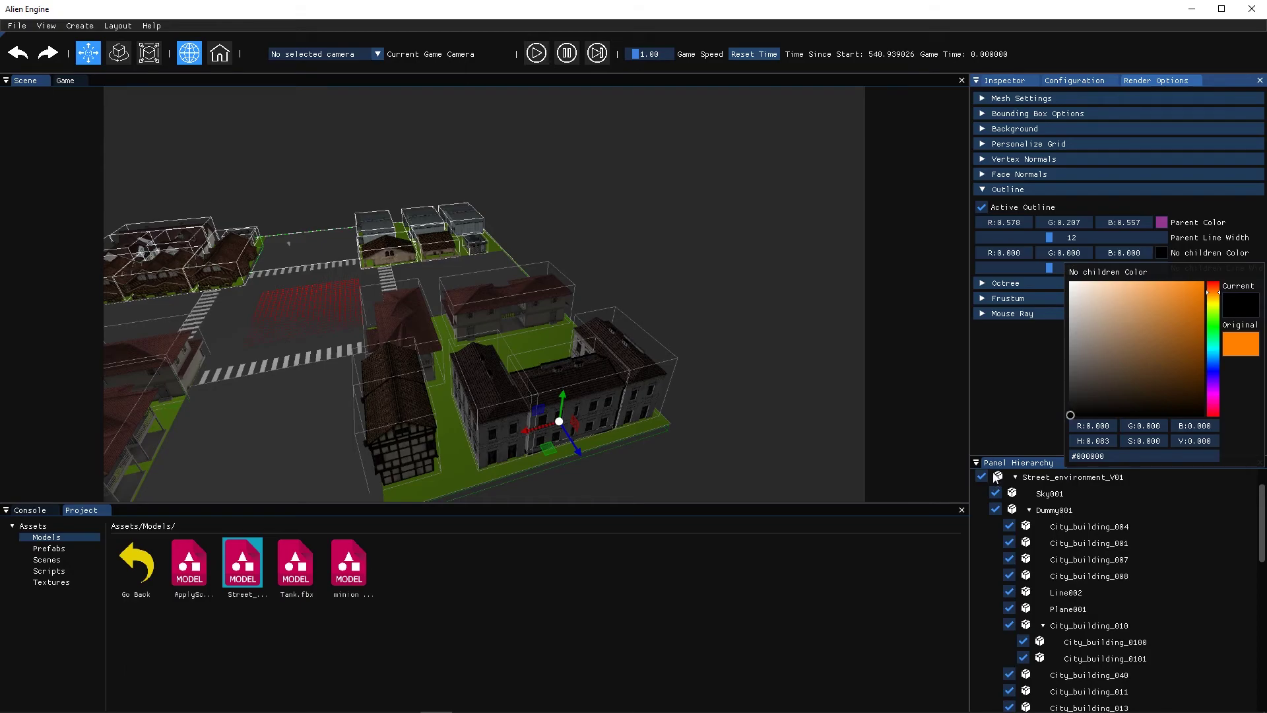
{"action": "left_click", "coordinate": [996, 480]}
{"action": "left_click_drag", "start_coordinate": [1047, 269], "coordinate": [878, 285]}
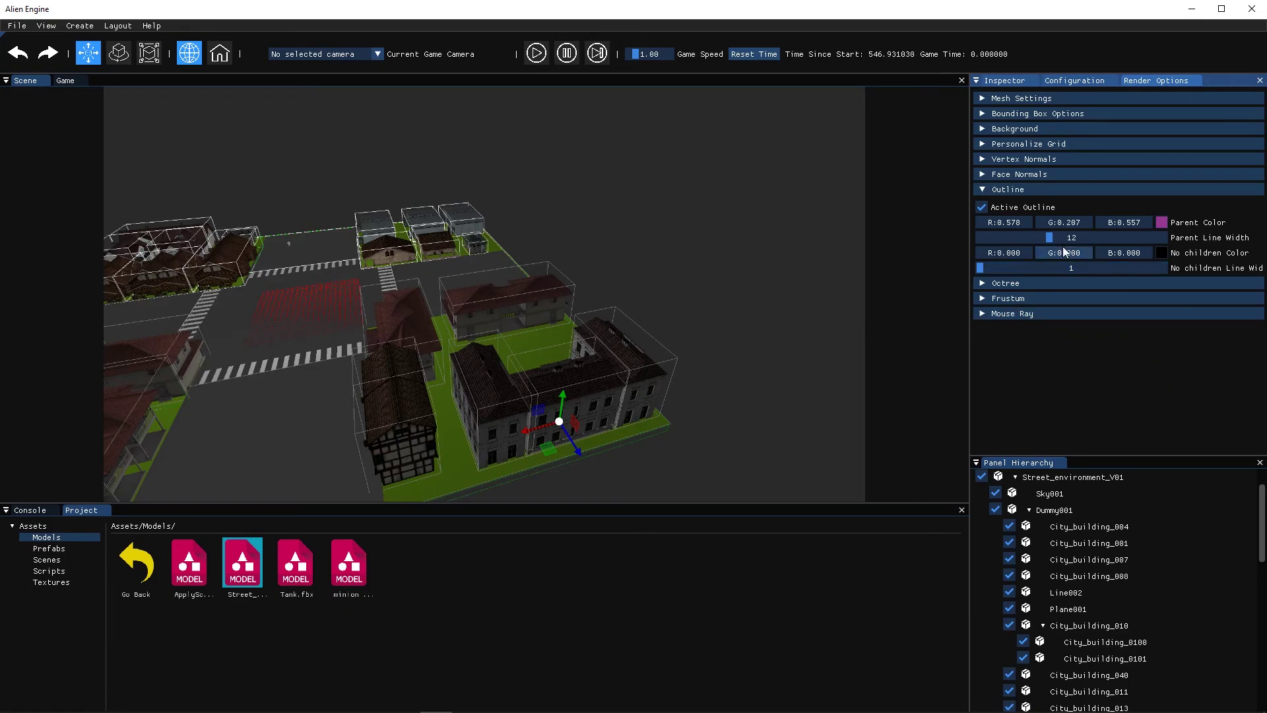
{"action": "left_click", "coordinate": [1027, 191]}
Turn on Render Octree and mark the Street_environment_V01 object as Static.
{"action": "left_click", "coordinate": [1027, 205]}
{"action": "left_click", "coordinate": [1027, 224]}
{"action": "left_click", "coordinate": [1049, 477]}
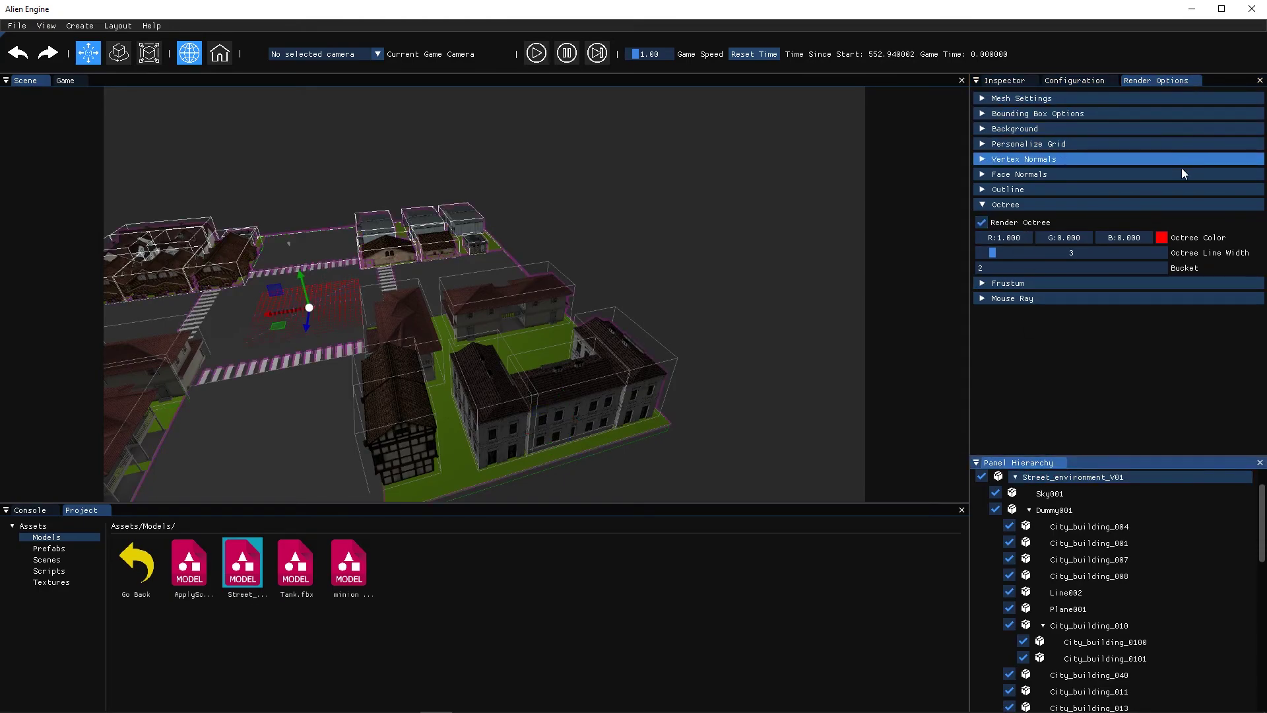
{"action": "left_click", "coordinate": [1010, 81]}
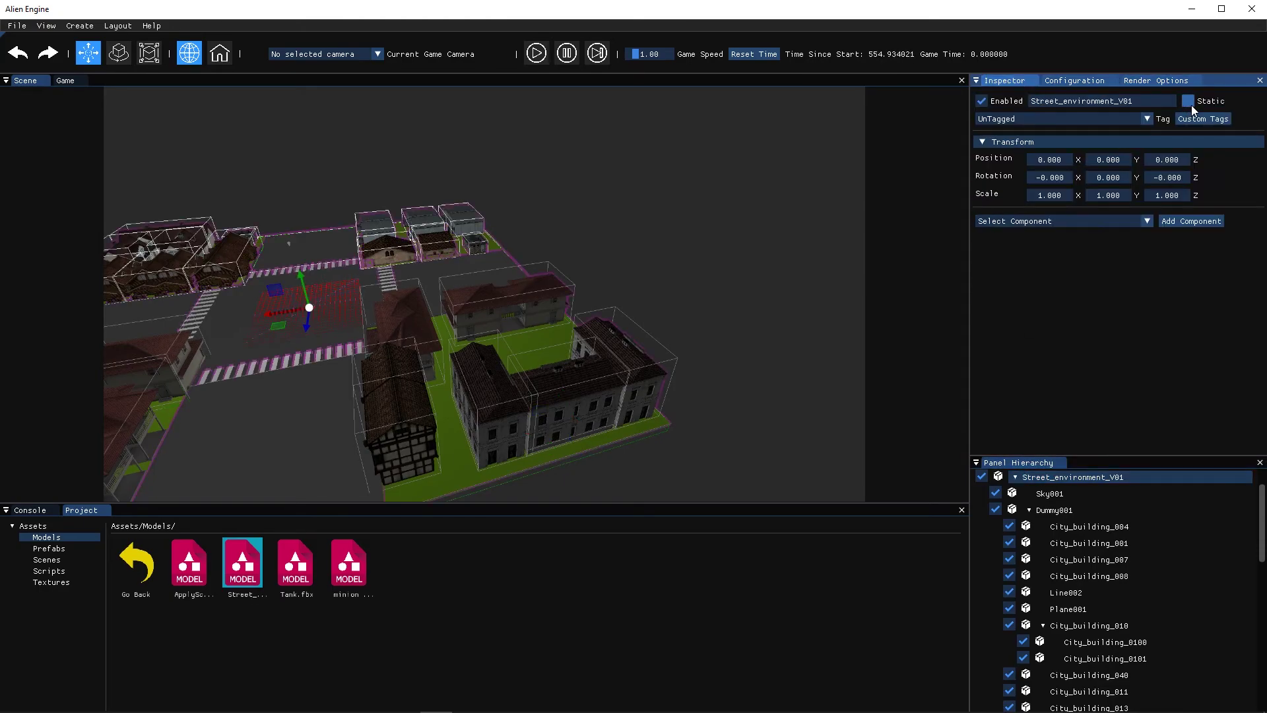
{"action": "left_click", "coordinate": [1188, 103]}
{"action": "left_click", "coordinate": [608, 372]}
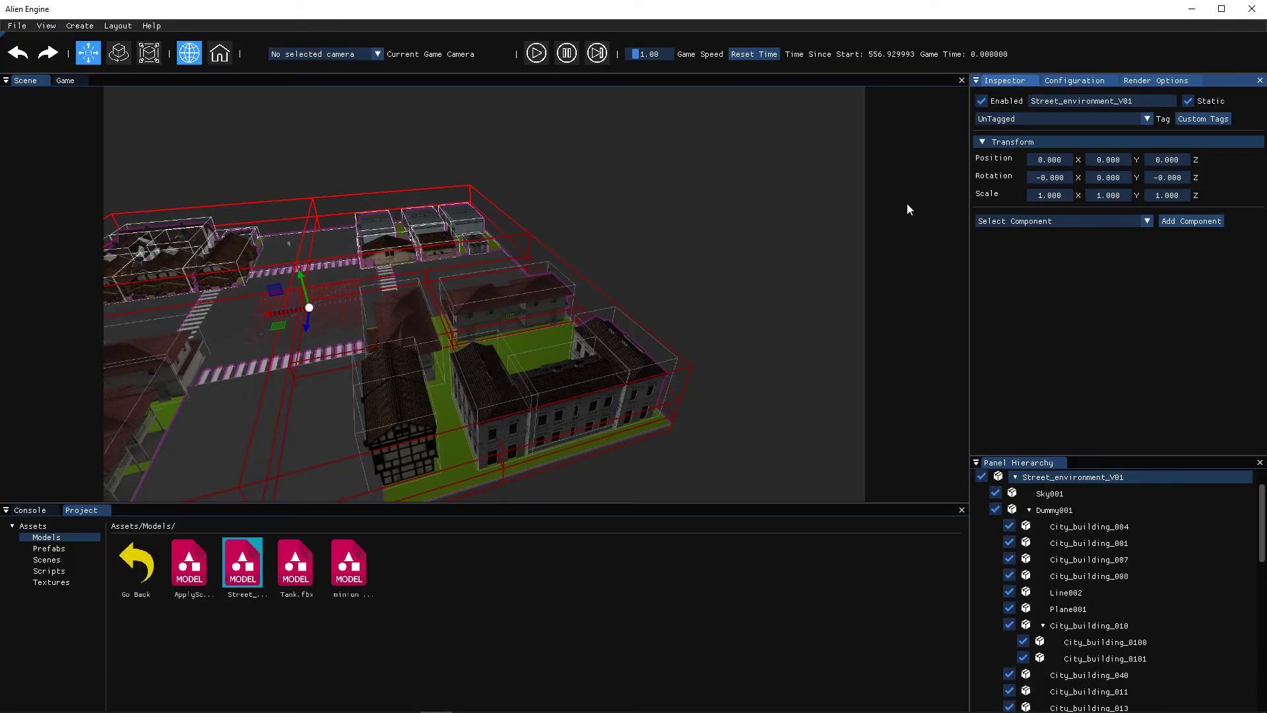
Set the octree line width to 11, and try a bucket value of 4 before setting it to 1.
{"action": "left_click", "coordinate": [1158, 81]}
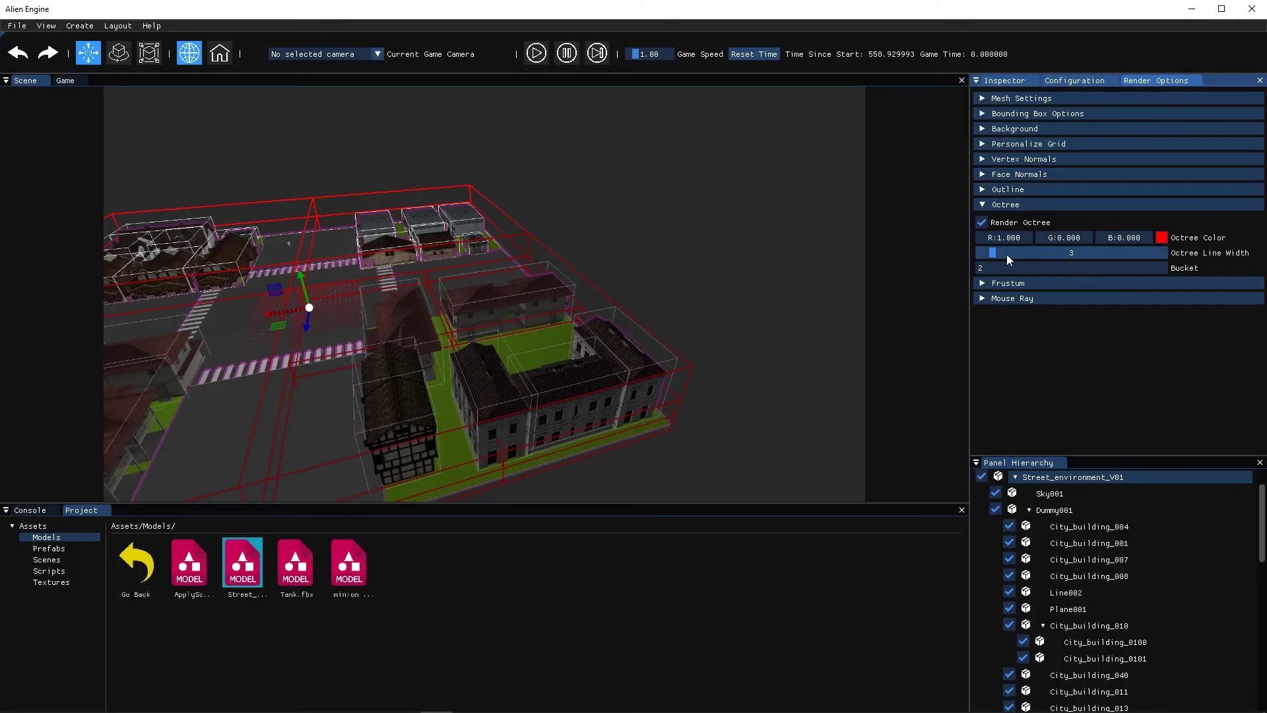
{"action": "left_click_drag", "start_coordinate": [990, 252], "coordinate": [1042, 252]}
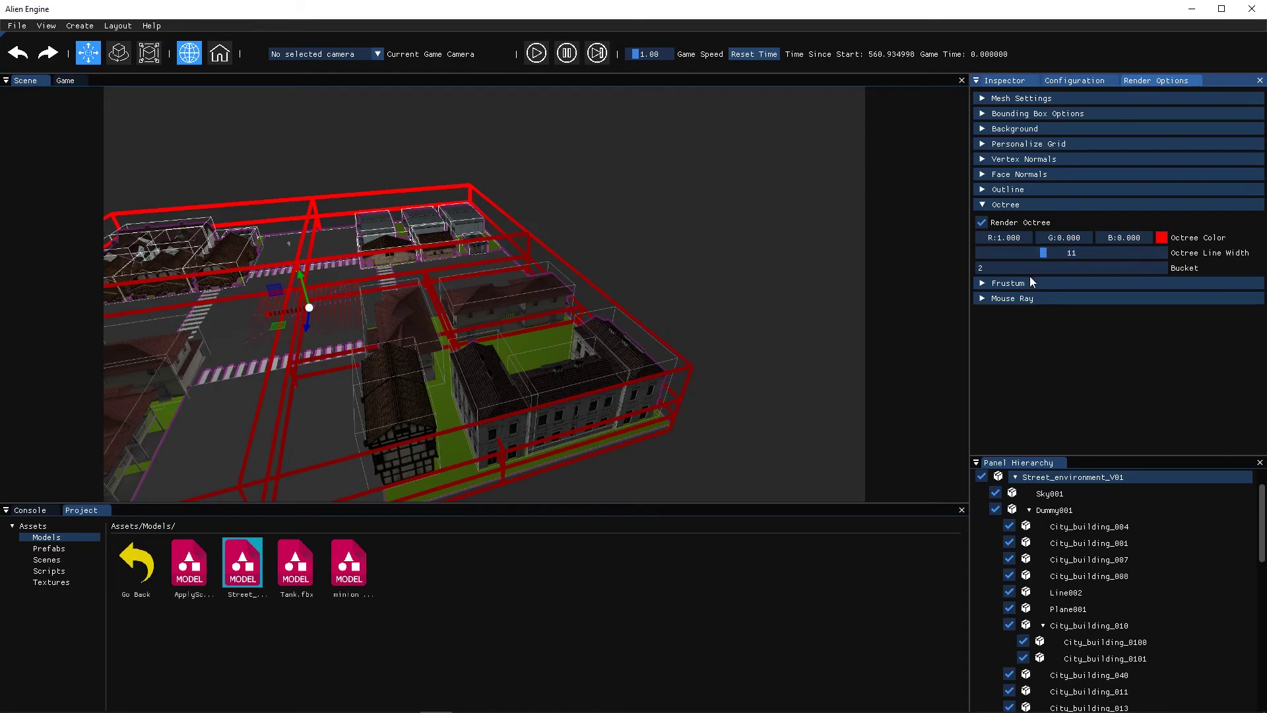
{"action": "left_click", "coordinate": [1008, 272]}
{"action": "type", "text": "4"}
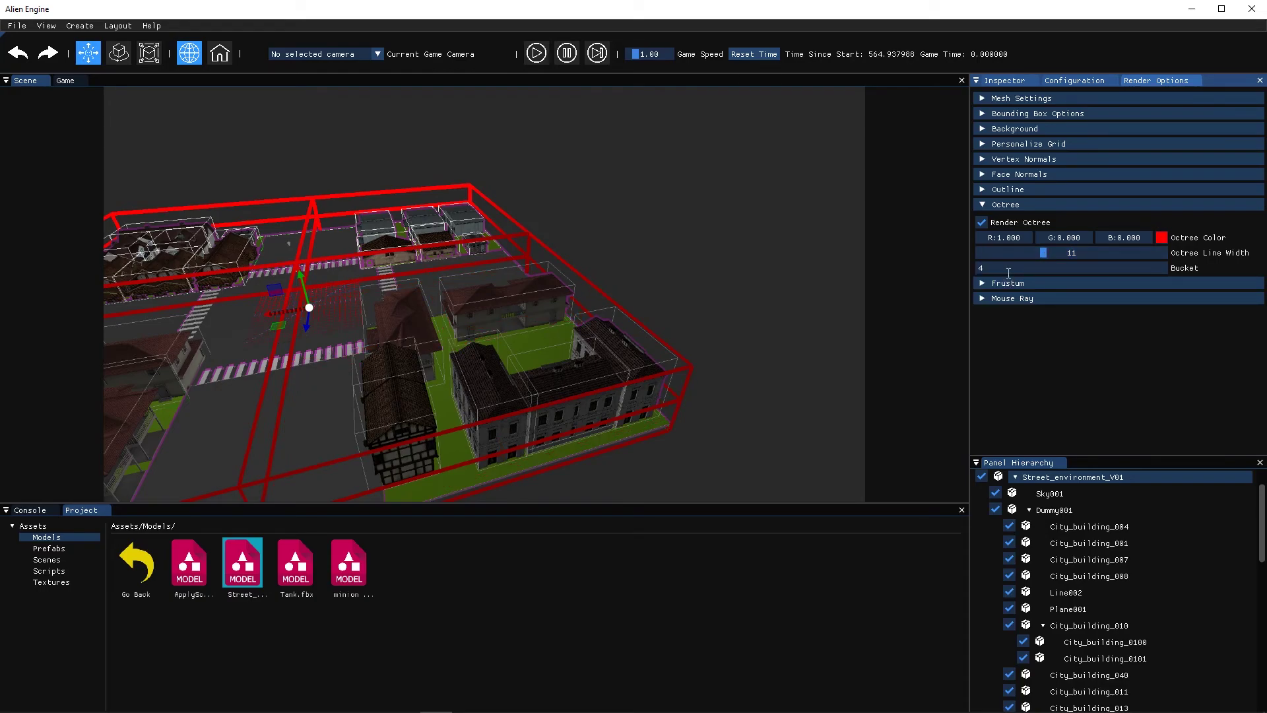
{"action": "left_click", "coordinate": [1009, 271]}
{"action": "type", "text": "1"}
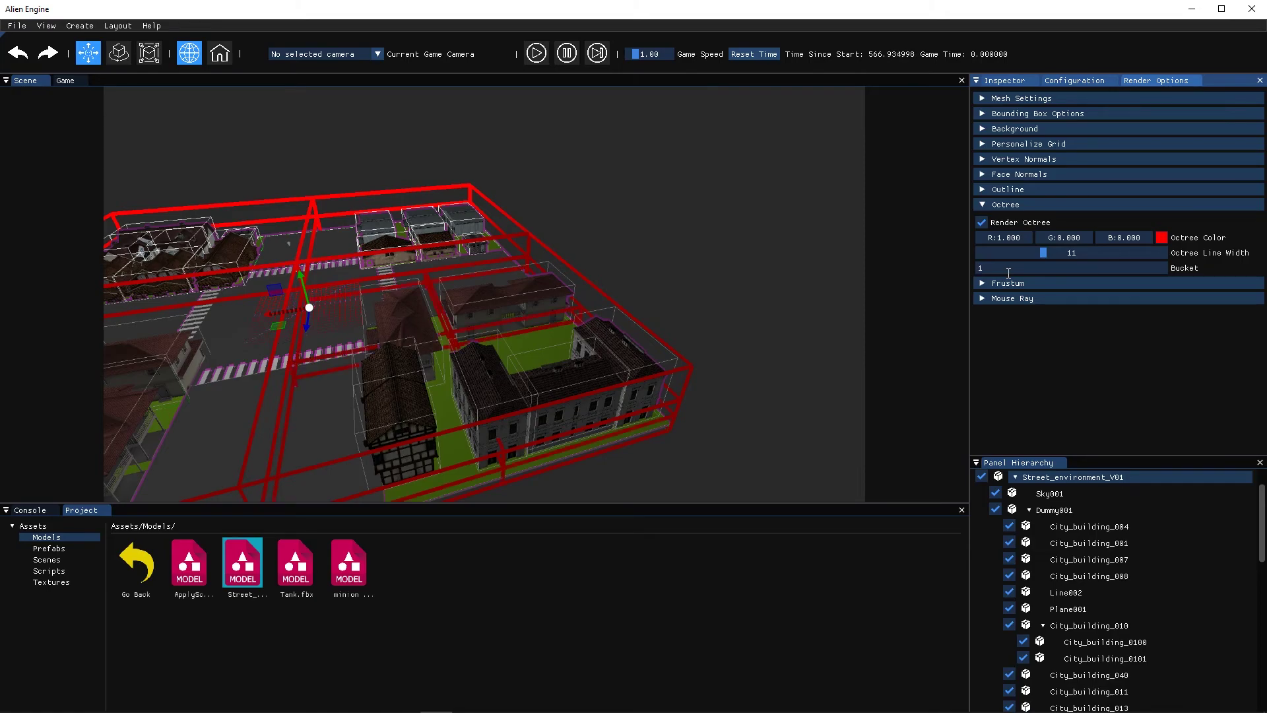
Turn off Render Octree and collapse the octree options.
{"action": "left_click", "coordinate": [1024, 221]}
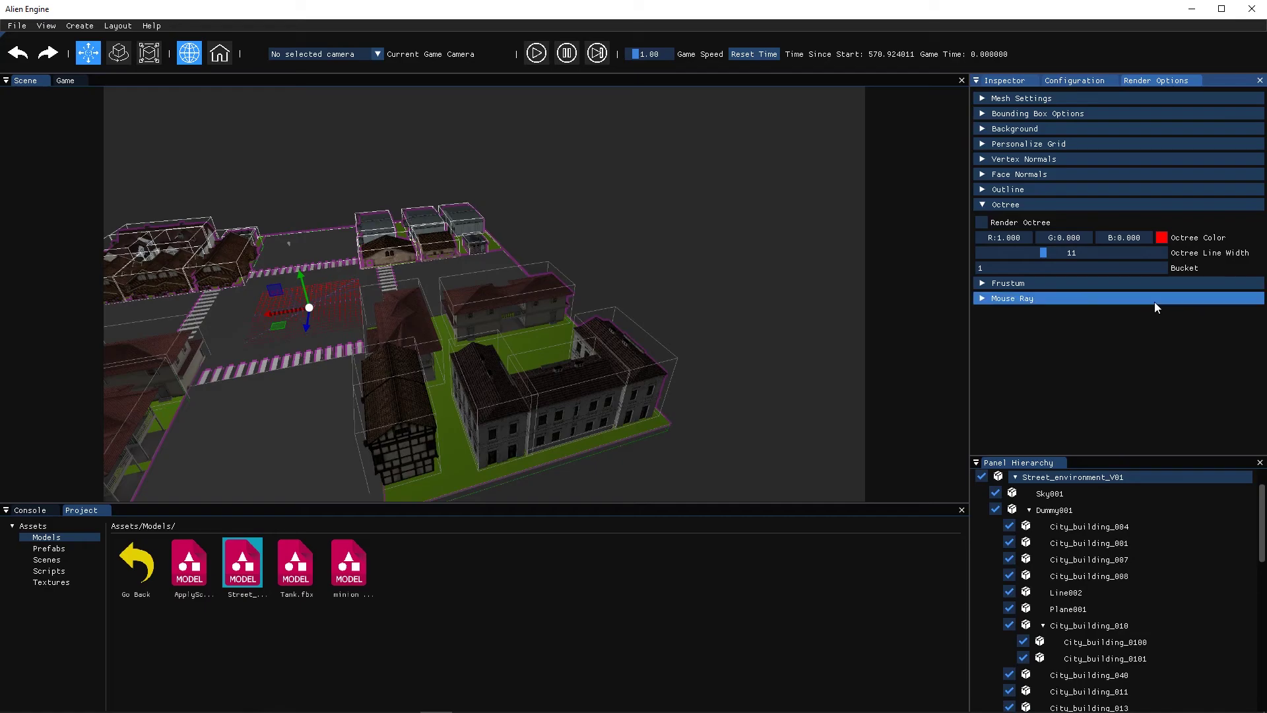
{"action": "left_click", "coordinate": [1032, 207]}
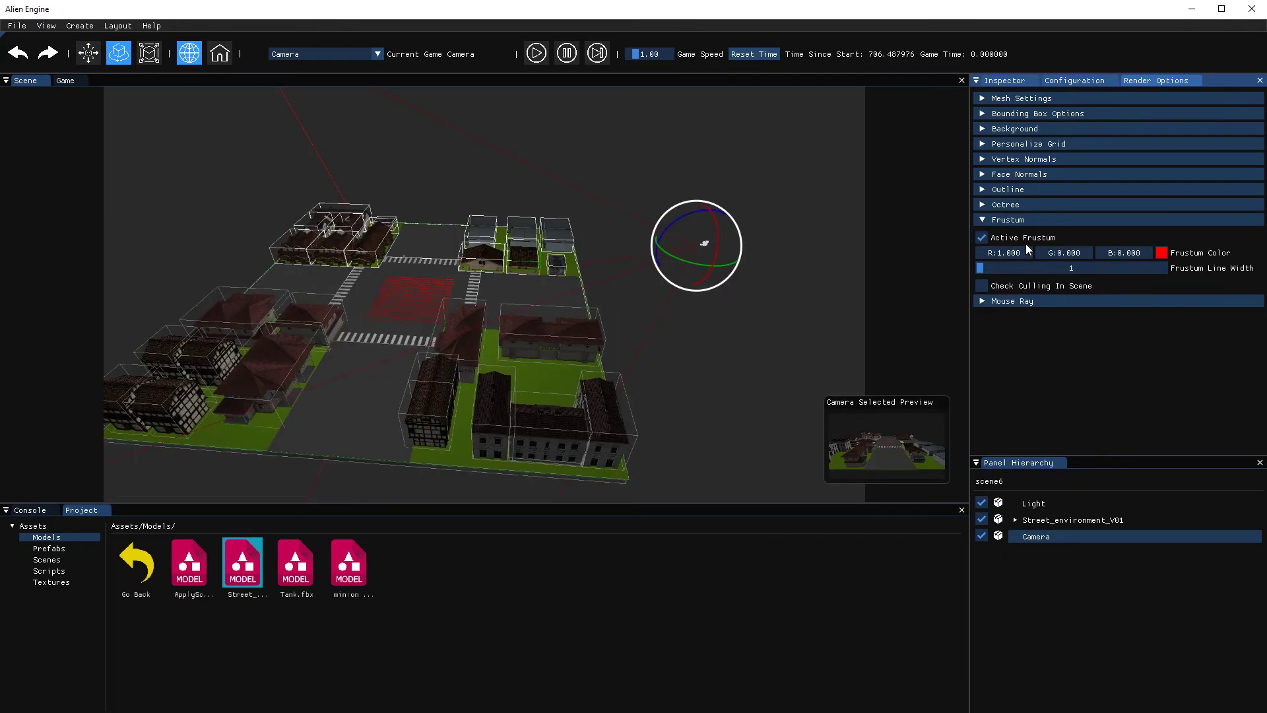
Set the frustum color to dark red (R 0.225, G 0.041, B 0.041) and the frustum line width to 5.
{"action": "left_click", "coordinate": [1162, 253]}
{"action": "left_click", "coordinate": [1120, 335]}
{"action": "left_click_drag", "start_coordinate": [1120, 335], "coordinate": [1179, 385]}
{"action": "left_click", "coordinate": [1039, 371]}
{"action": "left_click_drag", "start_coordinate": [993, 268], "coordinate": [1005, 270]}
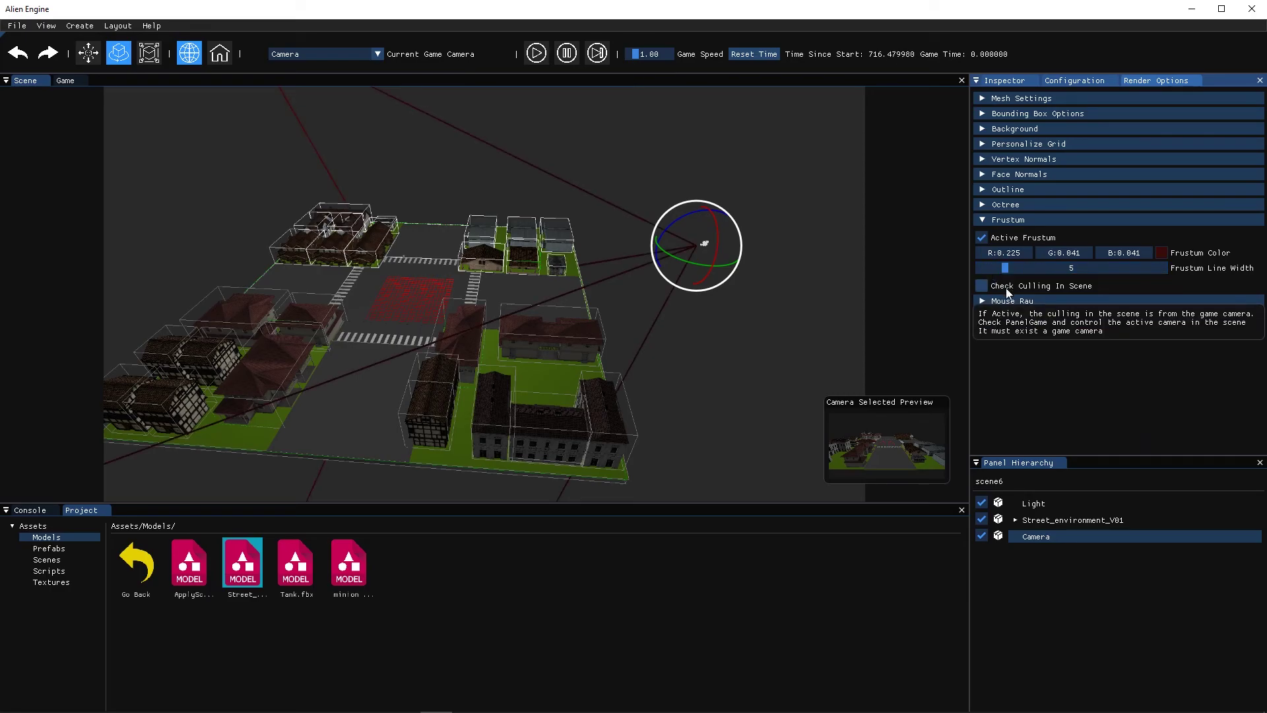
Test Check Culling In Scene while rotating the selected game camera, and switch the option off again.
{"action": "left_click", "coordinate": [1008, 290]}
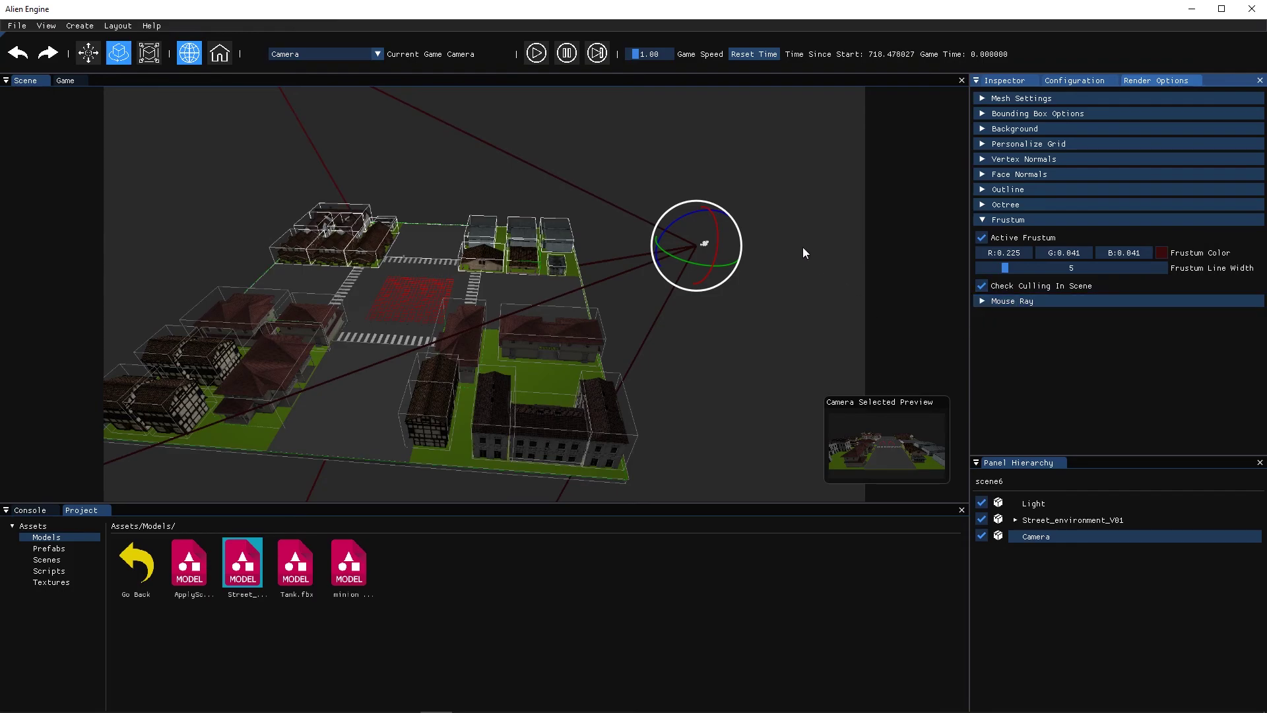
{"action": "left_click", "coordinate": [765, 252]}
{"action": "left_click", "coordinate": [705, 244]}
{"action": "left_click_drag", "start_coordinate": [706, 252], "coordinate": [778, 367]}
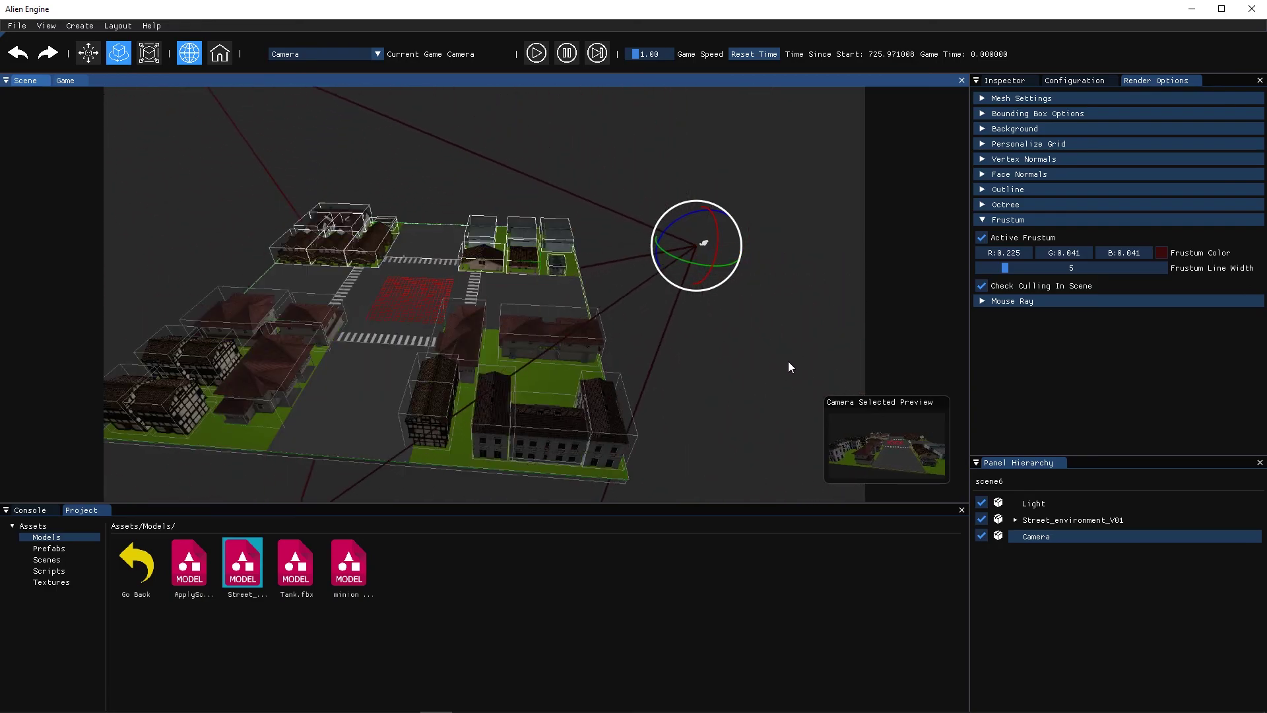
{"action": "left_click", "coordinate": [1014, 286]}
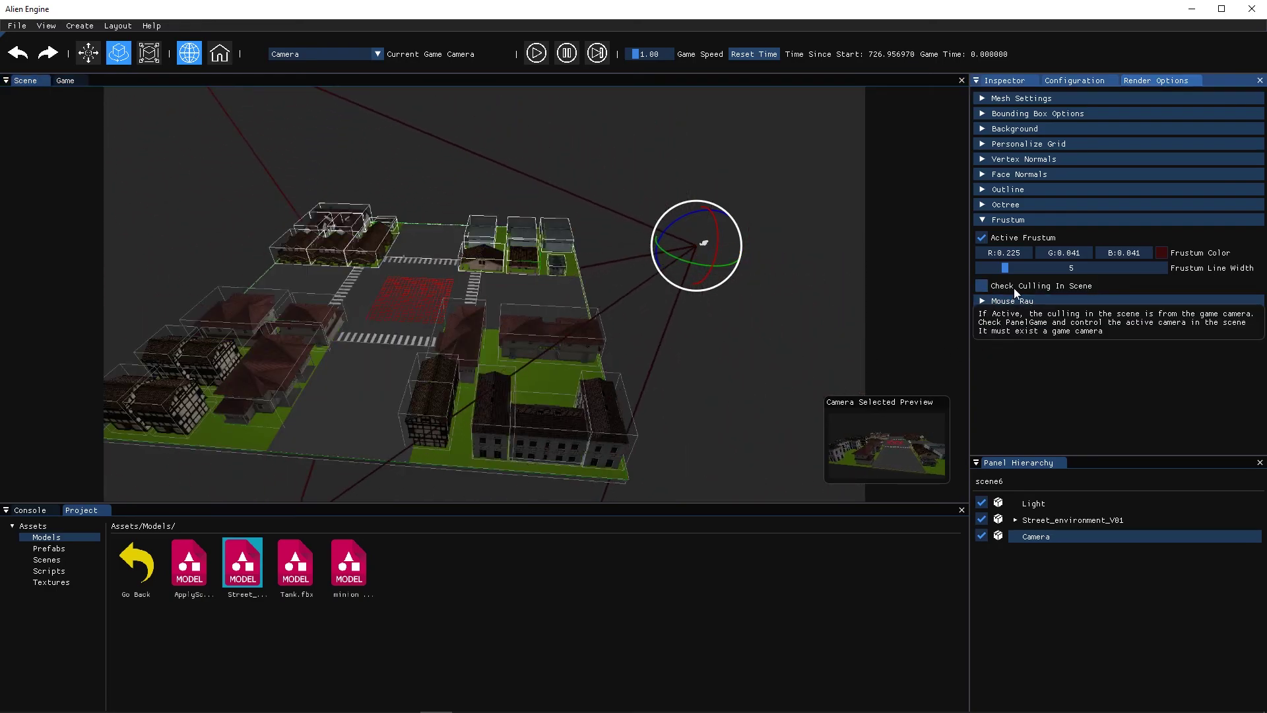
Turn on Draw Ray for the mouse ray and cast rays at several points in the scene, viewing them from different angles.
{"action": "left_click", "coordinate": [1023, 219]}
{"action": "left_click", "coordinate": [1026, 237]}
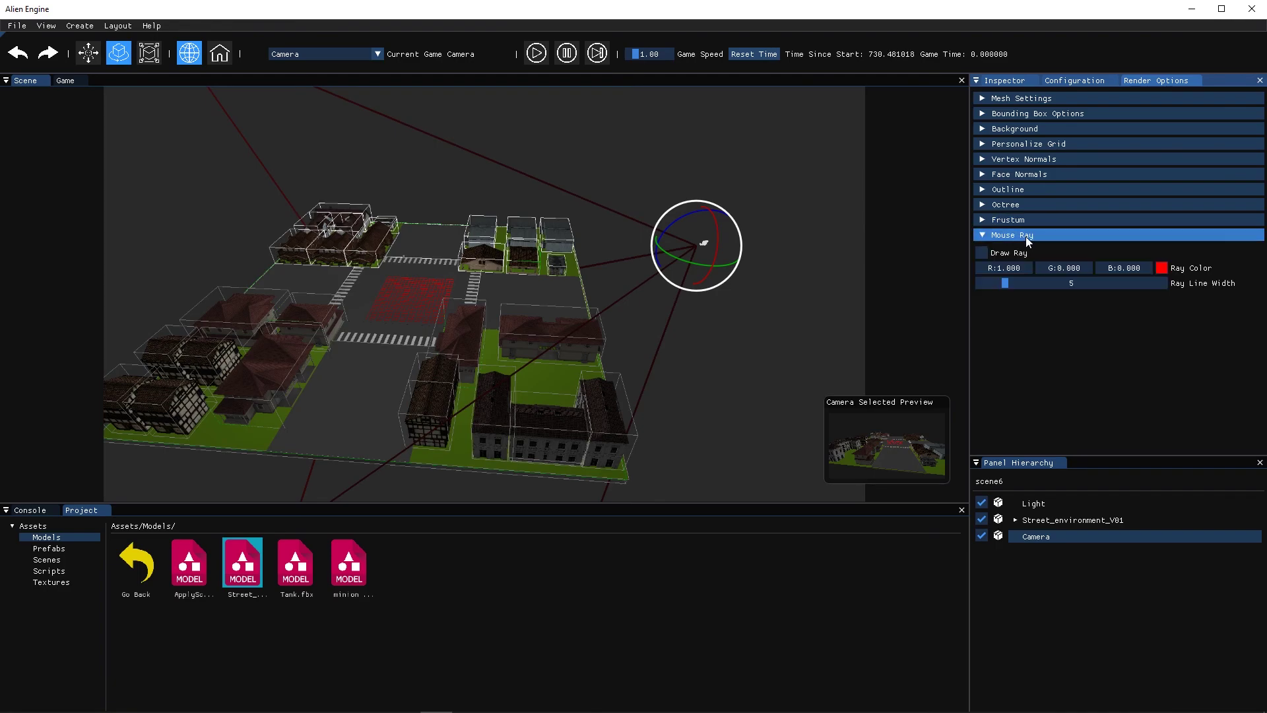
{"action": "left_click", "coordinate": [981, 253]}
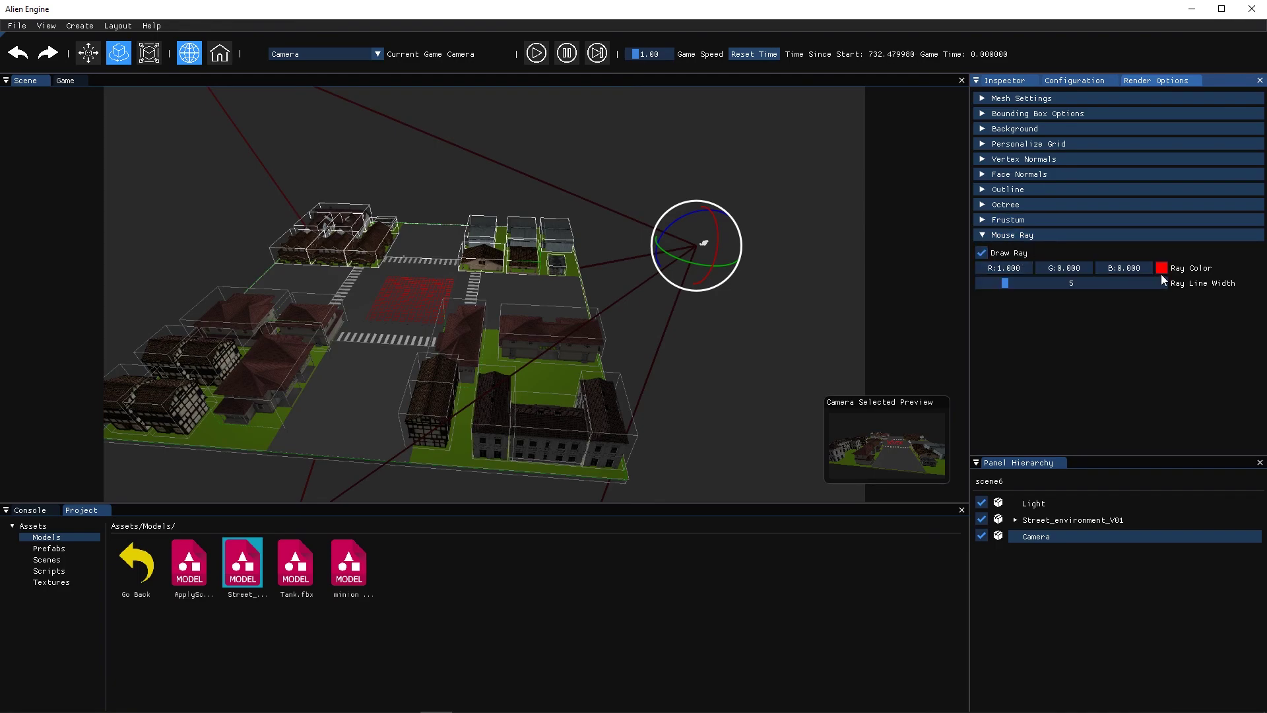
{"action": "left_click", "coordinate": [667, 343]}
{"action": "left_click_drag", "start_coordinate": [743, 350], "coordinate": [702, 337], "text": "alt"}
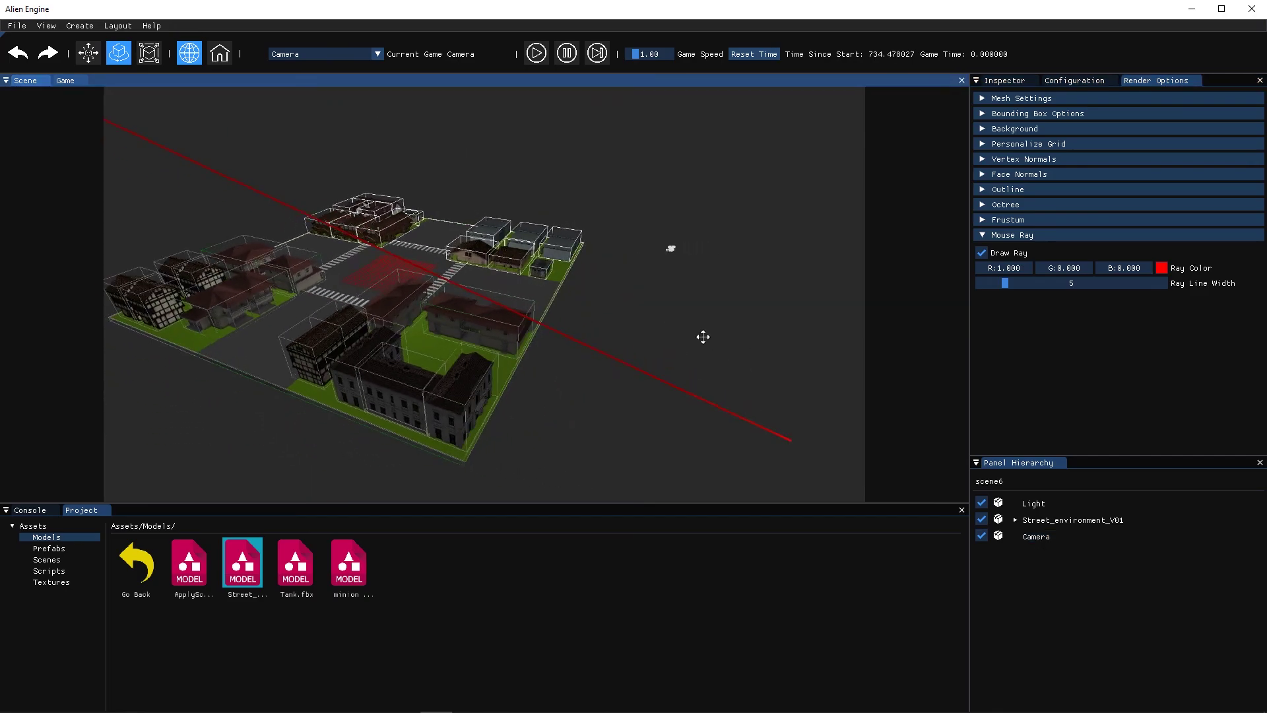
{"action": "left_click", "coordinate": [667, 249]}
{"action": "left_click_drag", "start_coordinate": [674, 277], "coordinate": [753, 408], "text": "alt"}
{"action": "left_click", "coordinate": [817, 347]}
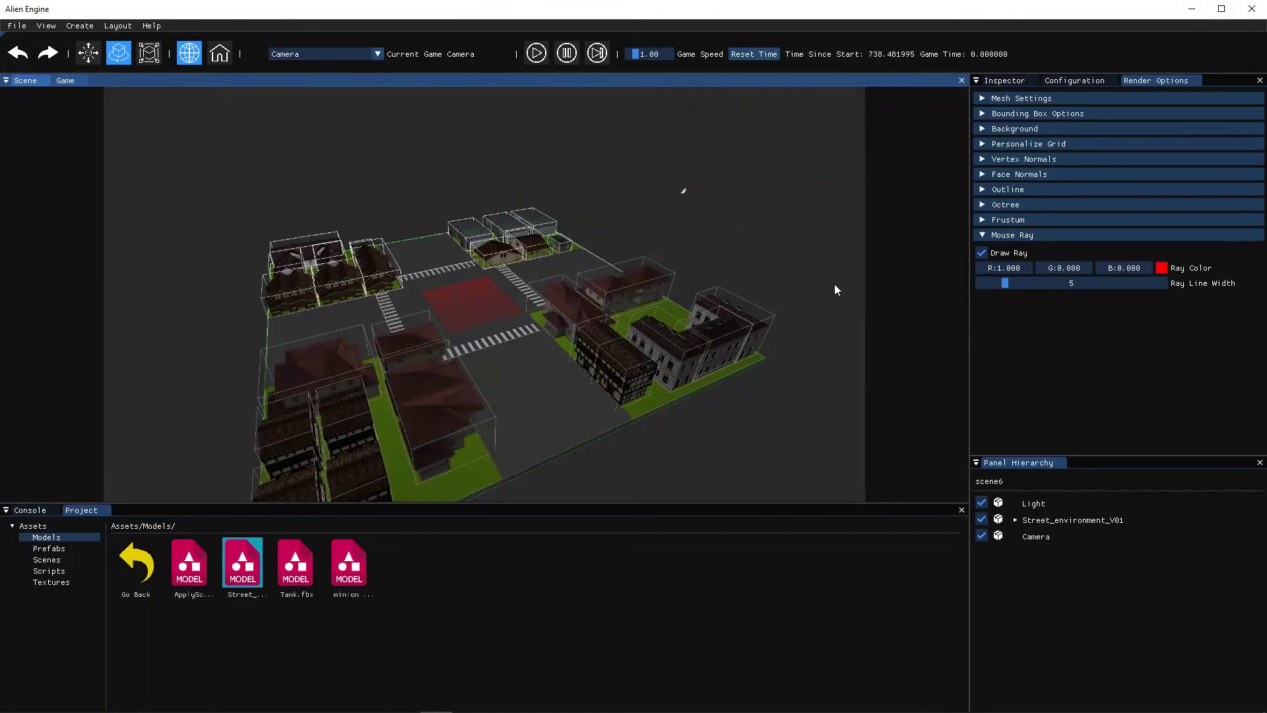
Set the mouse ray color to teal (R 0.175, G 0.556, B 0.637) and the ray line width to 15.
{"action": "left_click", "coordinate": [1161, 267]}
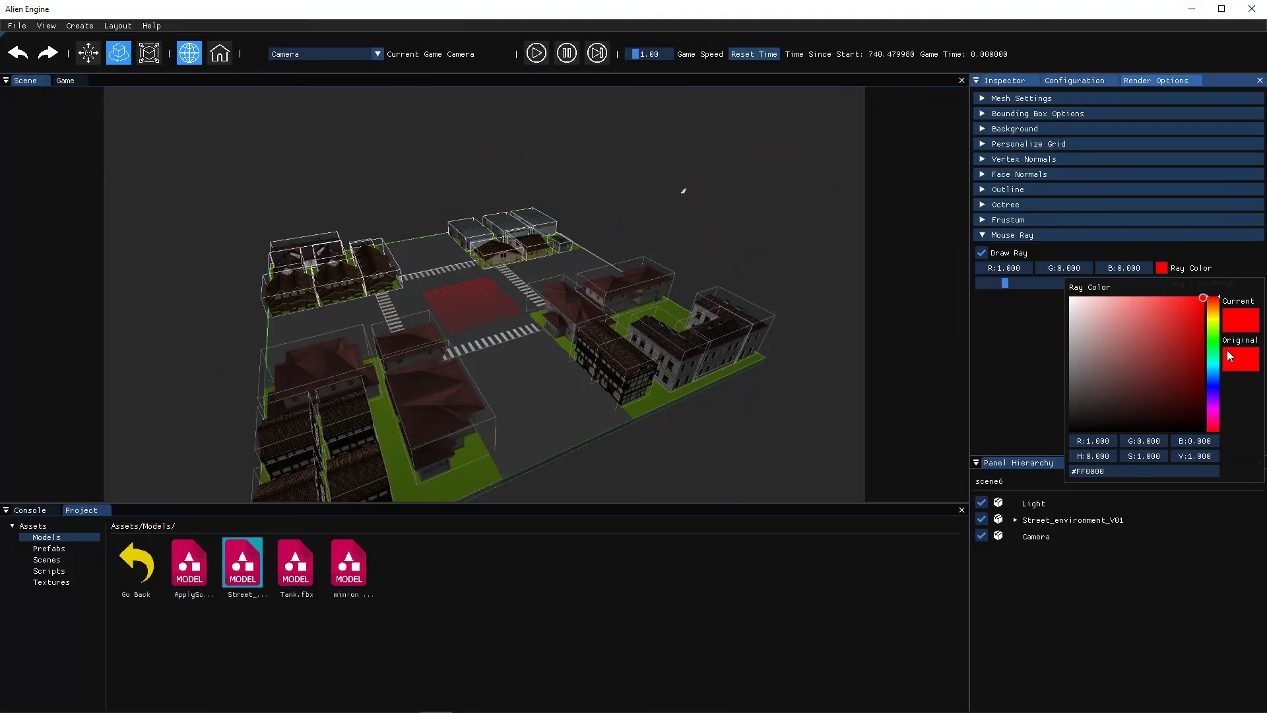
{"action": "left_click", "coordinate": [1214, 368]}
{"action": "left_click_drag", "start_coordinate": [1174, 349], "coordinate": [1167, 346]}
{"action": "left_click_drag", "start_coordinate": [786, 251], "coordinate": [713, 367], "text": "alt"}
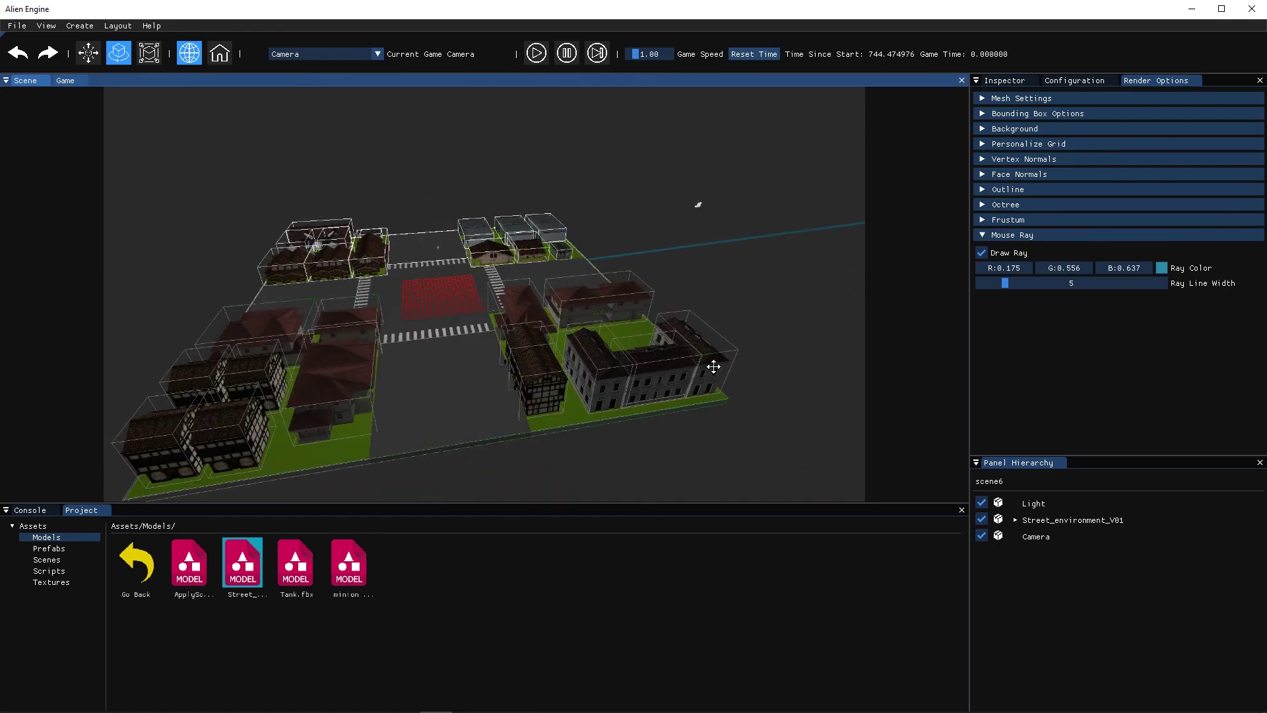
{"action": "left_click_drag", "start_coordinate": [996, 284], "coordinate": [1071, 287]}
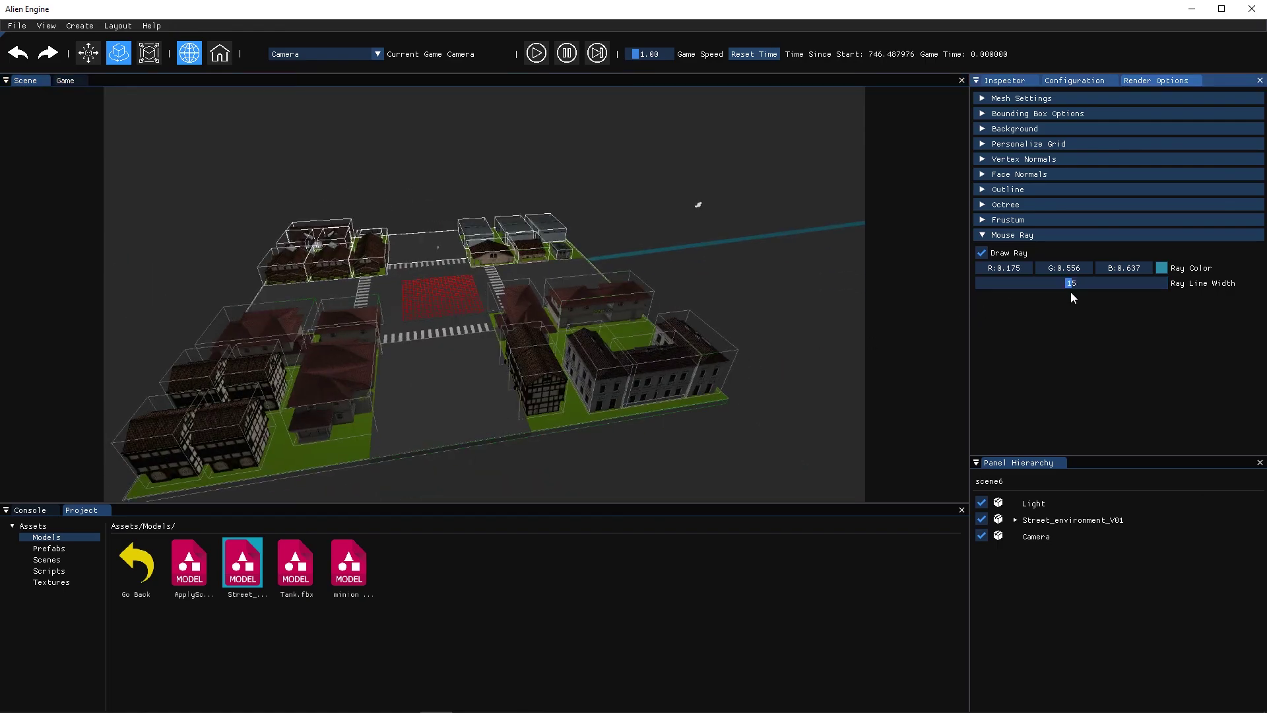